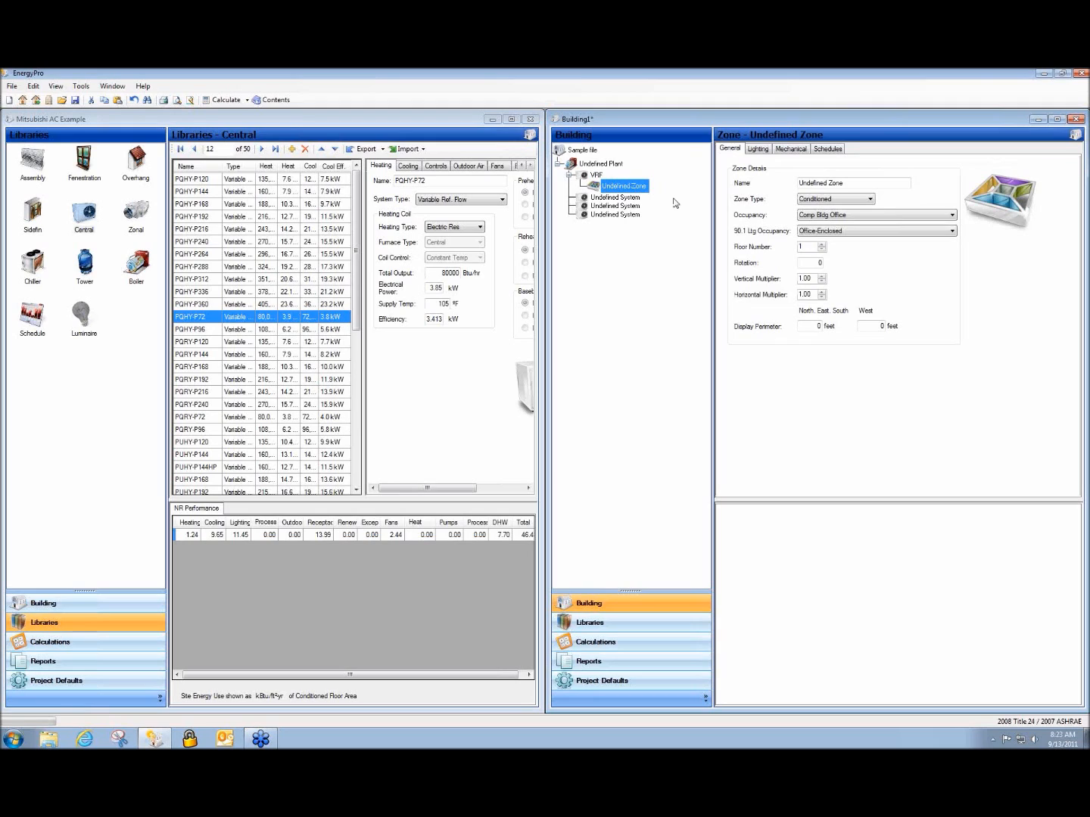
# - Check which zonal systems Building1's library offers for the undefined zone under VRF
pyautogui.click(793, 150)
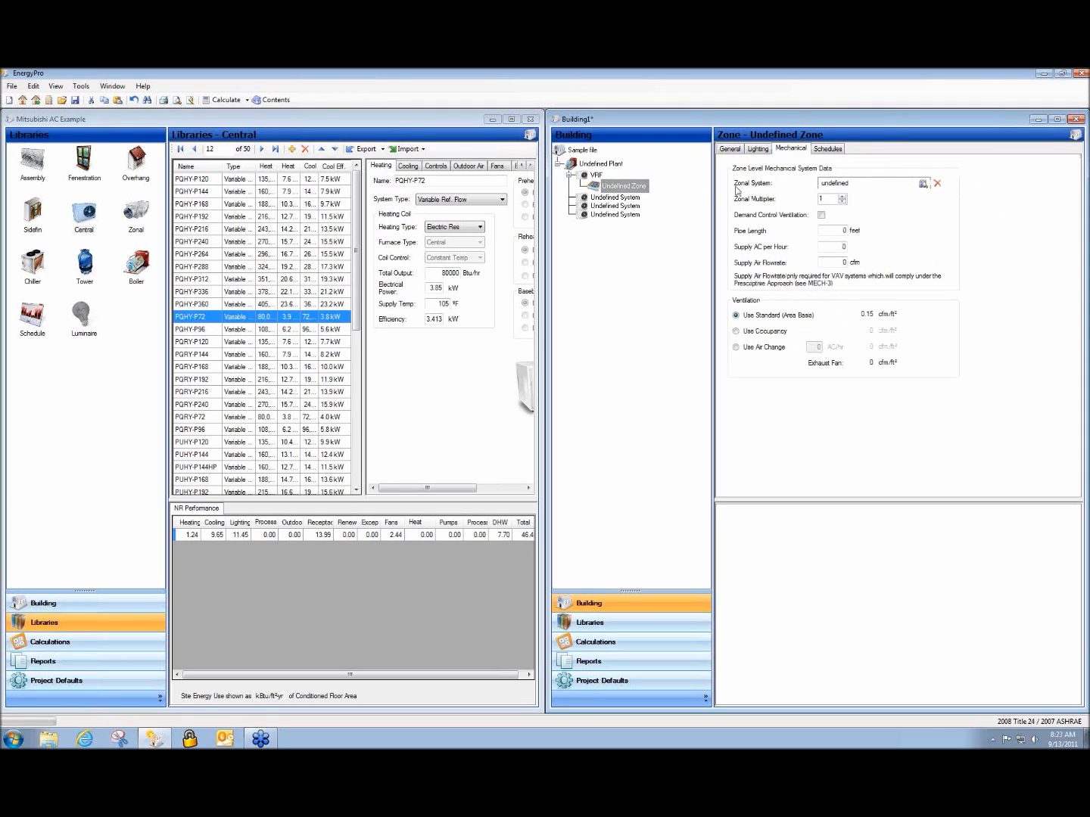
pyautogui.click(841, 185)
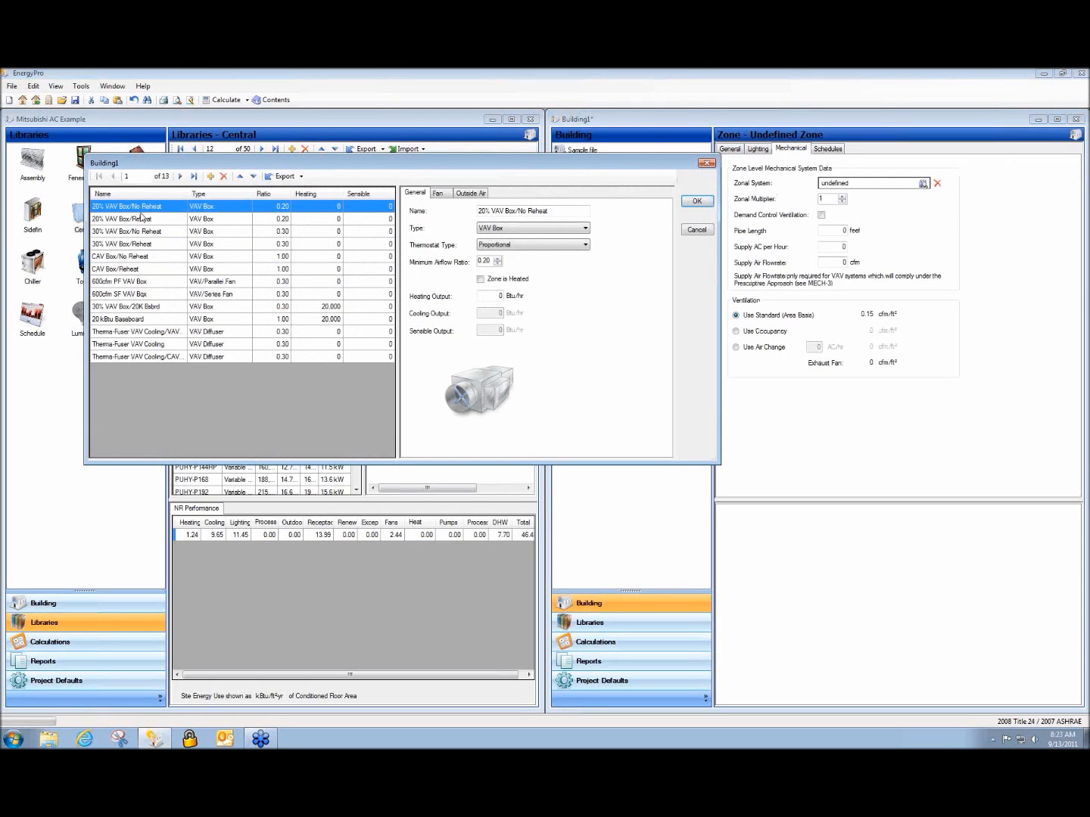
pyautogui.click(697, 229)
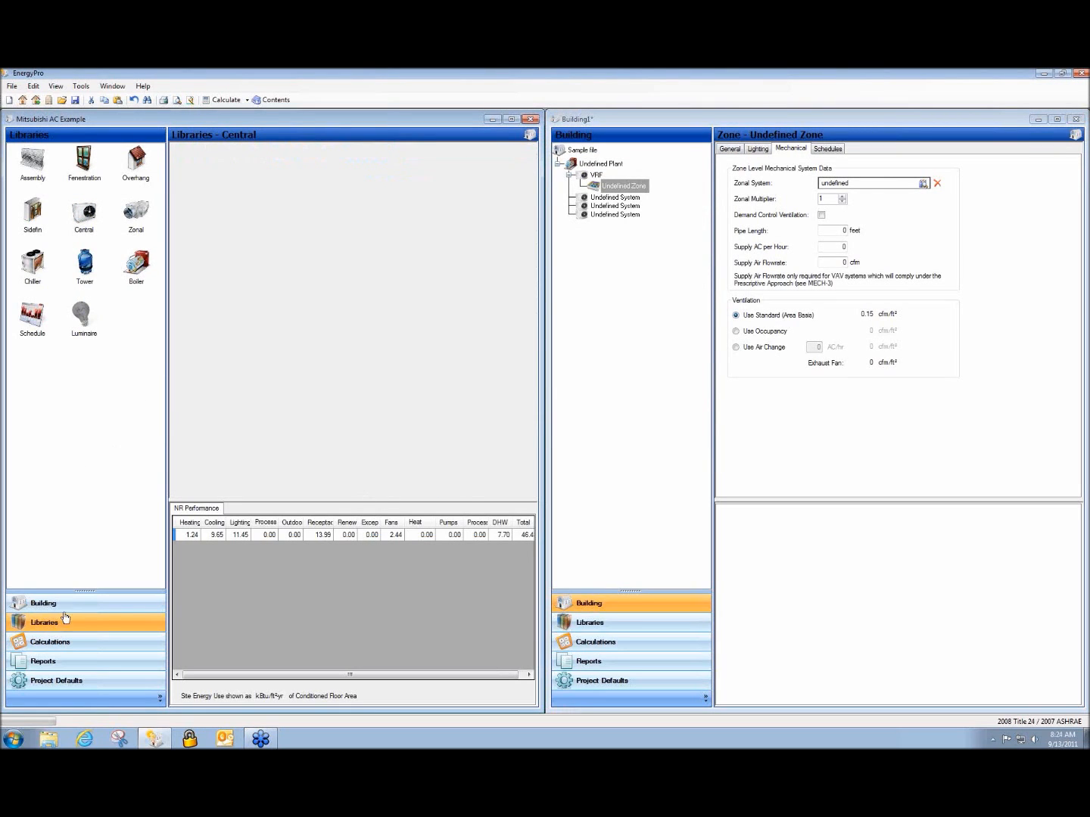
# - Export the PEFY-P06NMSU-E zonal unit from the Mitsubishi AC Example library to Building1
pyautogui.click(139, 217)
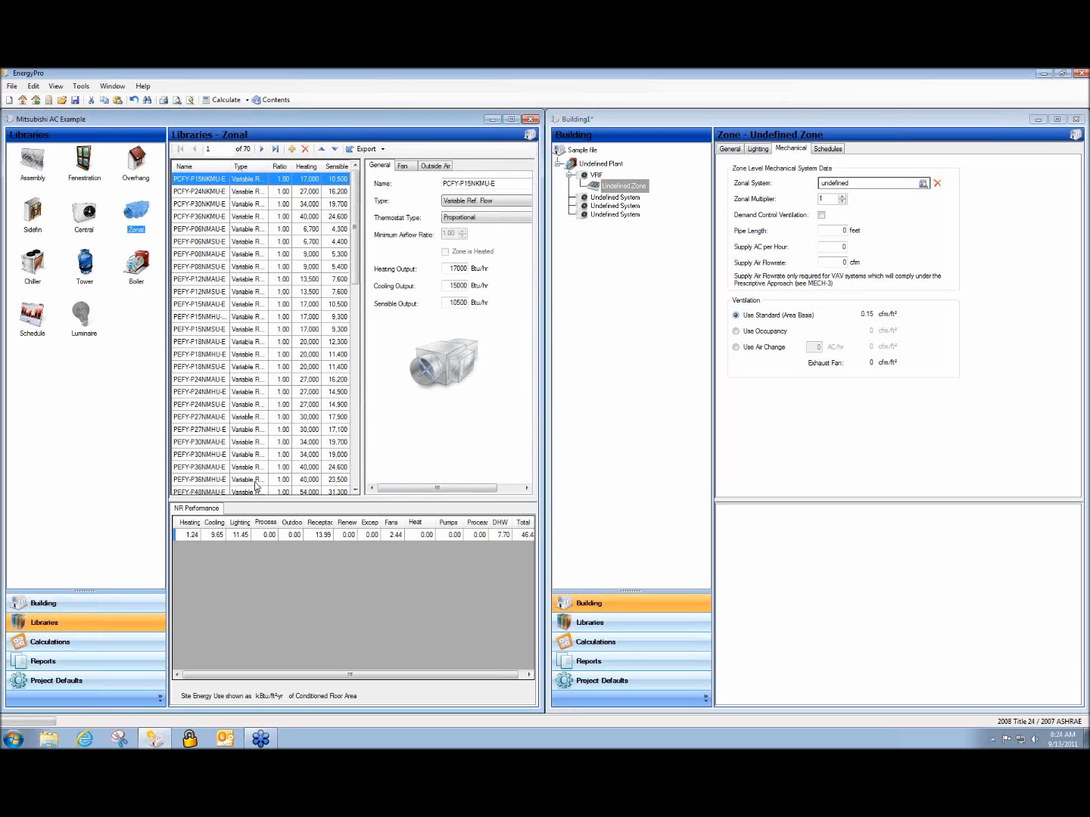
pyautogui.moveTo(292, 166); pyautogui.dragTo(302, 166)
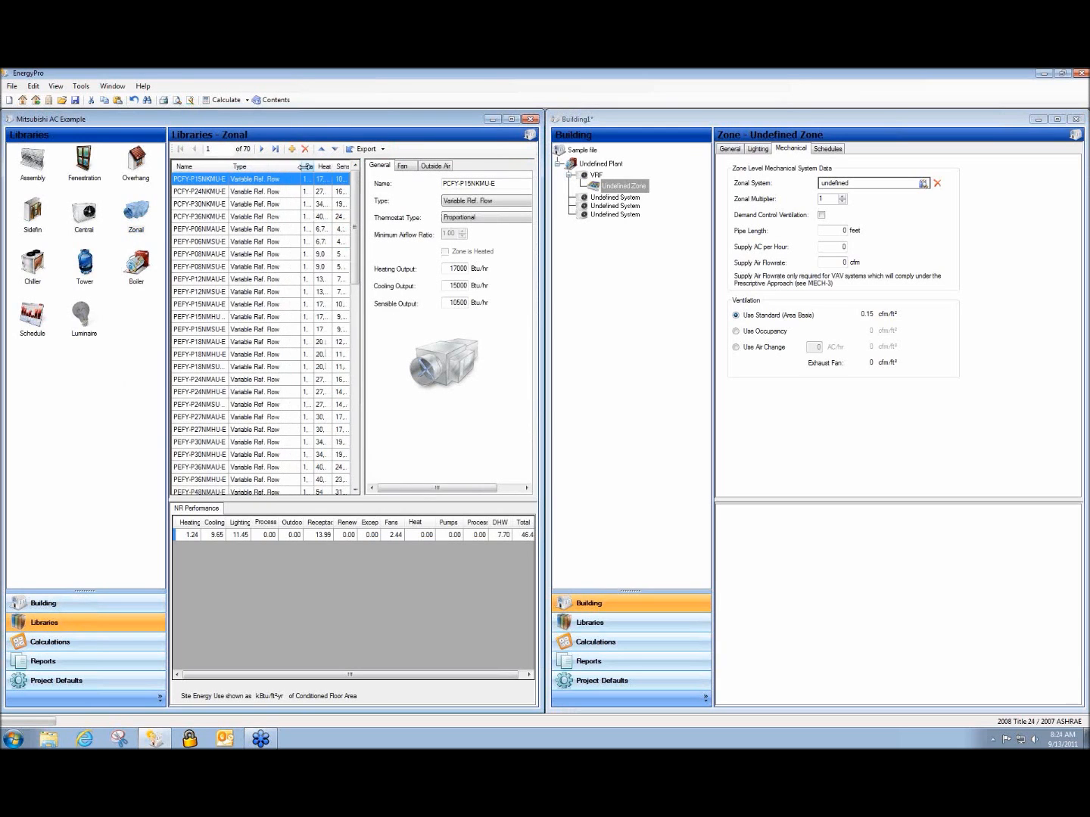
pyautogui.click(188, 244)
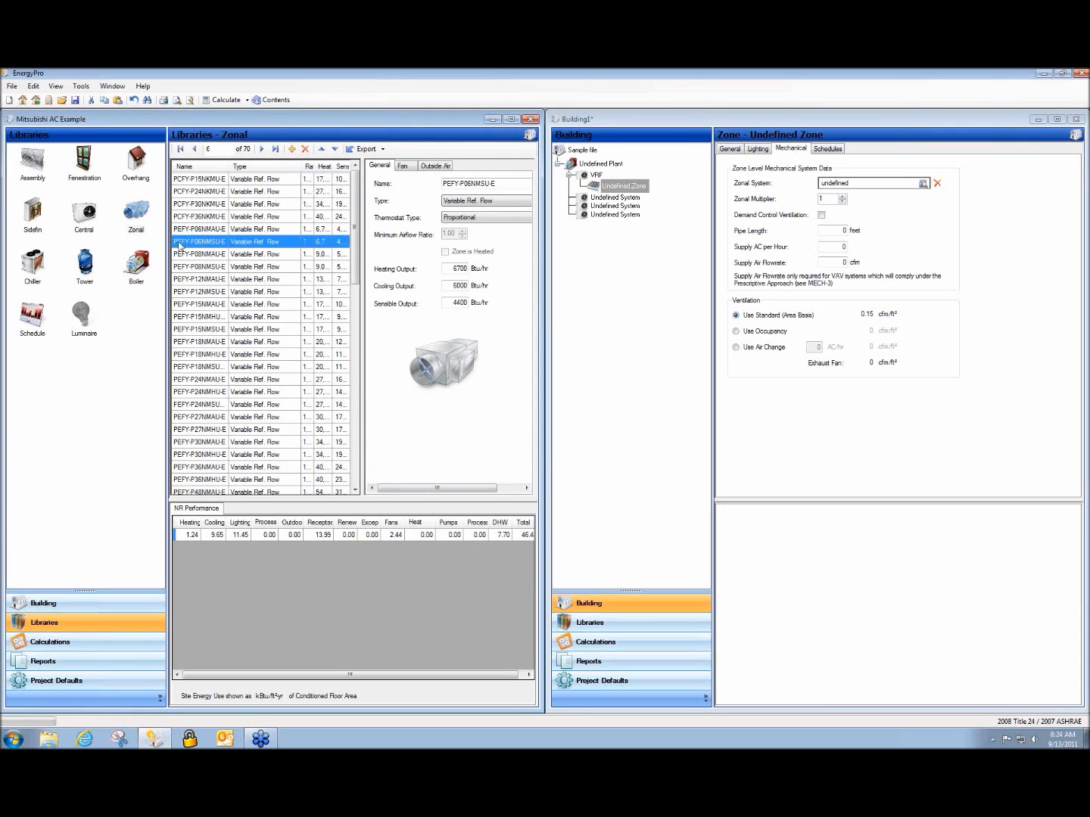
pyautogui.click(366, 149)
pyautogui.click(116, 206)
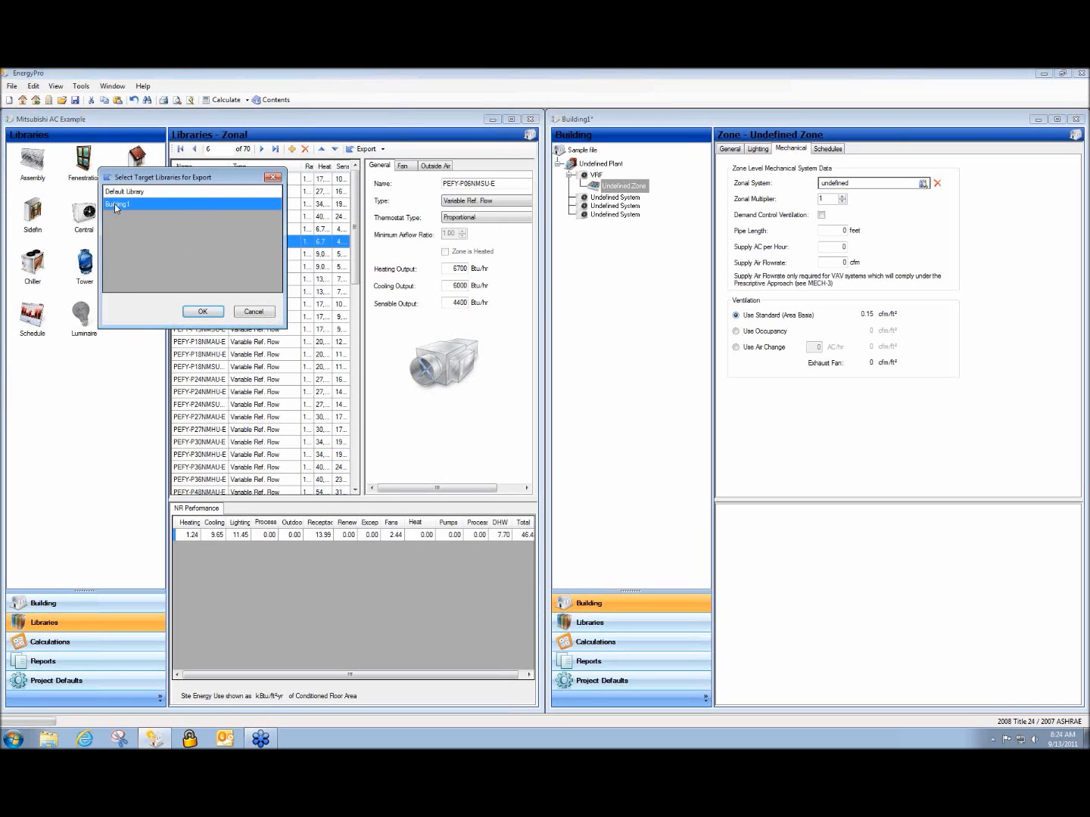
pyautogui.click(201, 311)
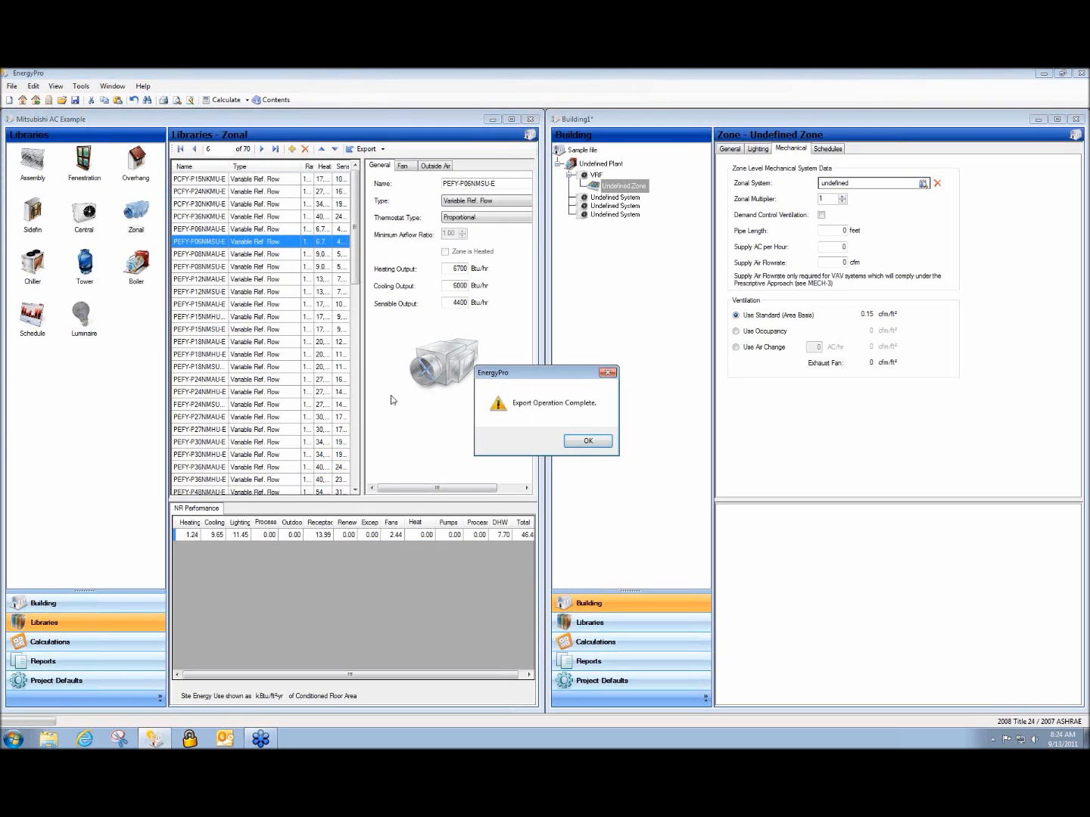
pyautogui.click(582, 442)
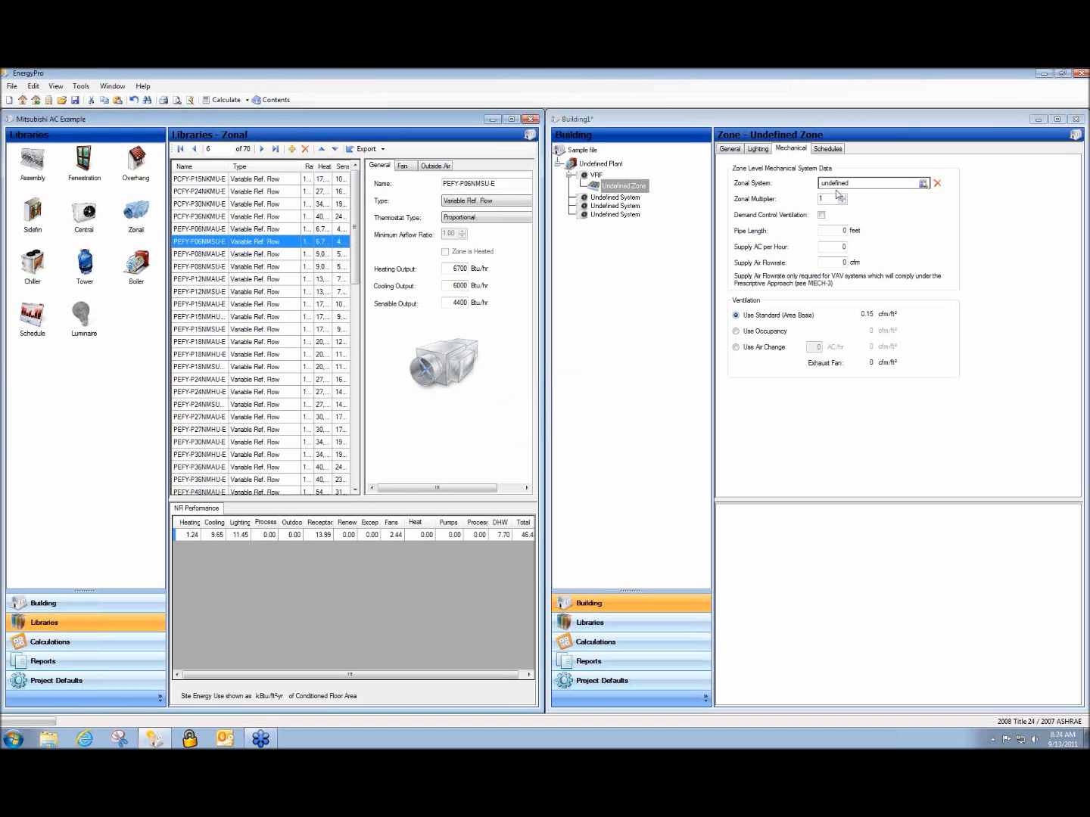
# - Assign PEFY-P06NMSU-E as the zonal system of the zone under the VRF system in Building1
pyautogui.click(623, 186)
pyautogui.click(842, 186)
pyautogui.click(844, 187)
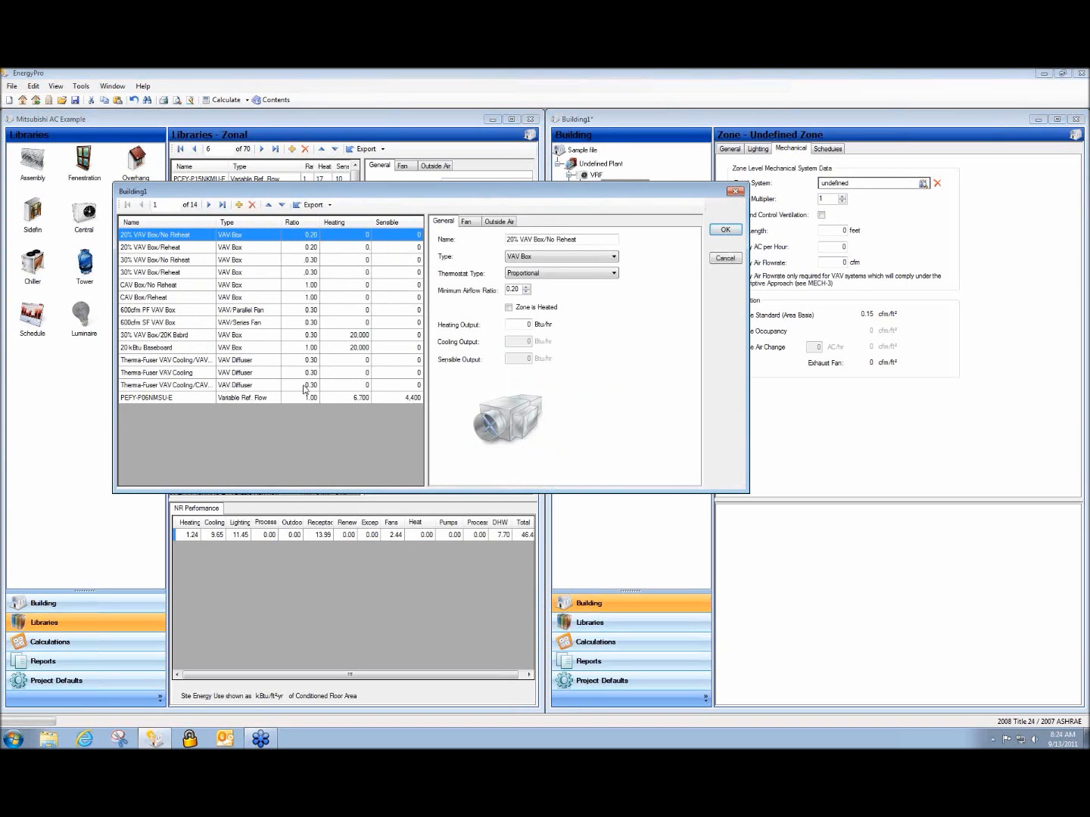
pyautogui.click(148, 398)
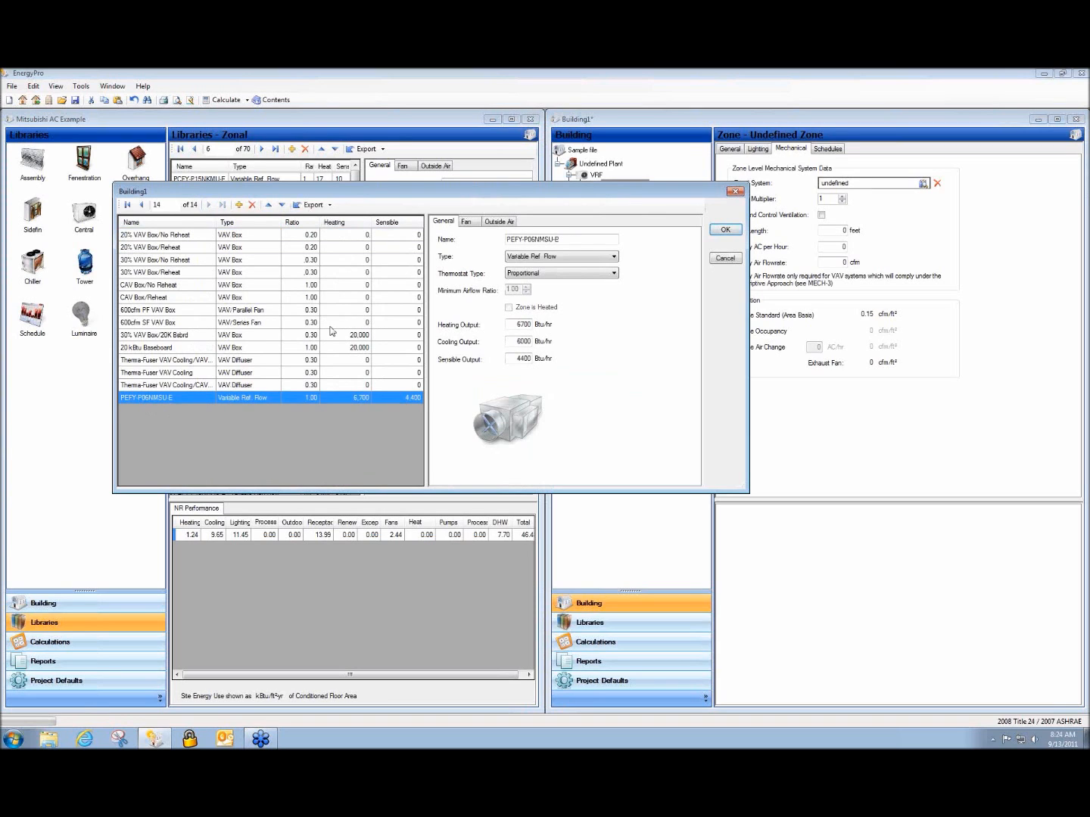
pyautogui.click(726, 230)
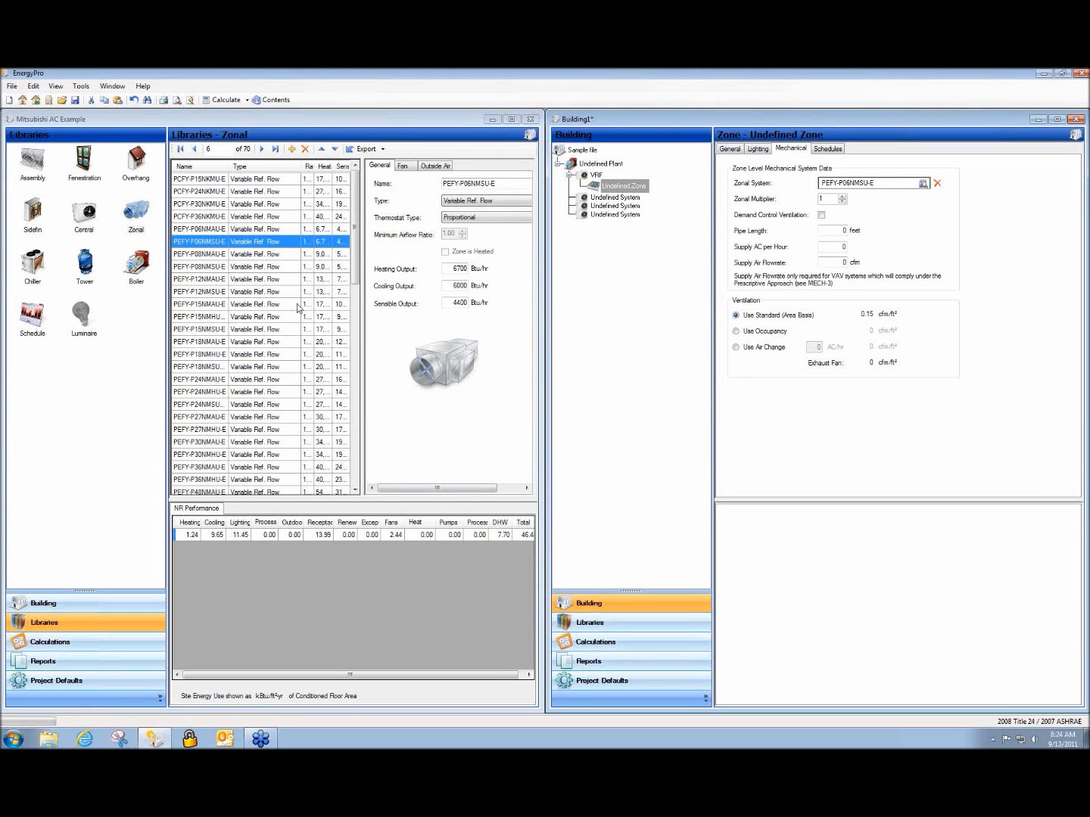
# - Export the zonal units from PEFY-P08NMAU-E through PEFY-P24NMSU-E to Building1 as one batch
pyautogui.click(195, 254)
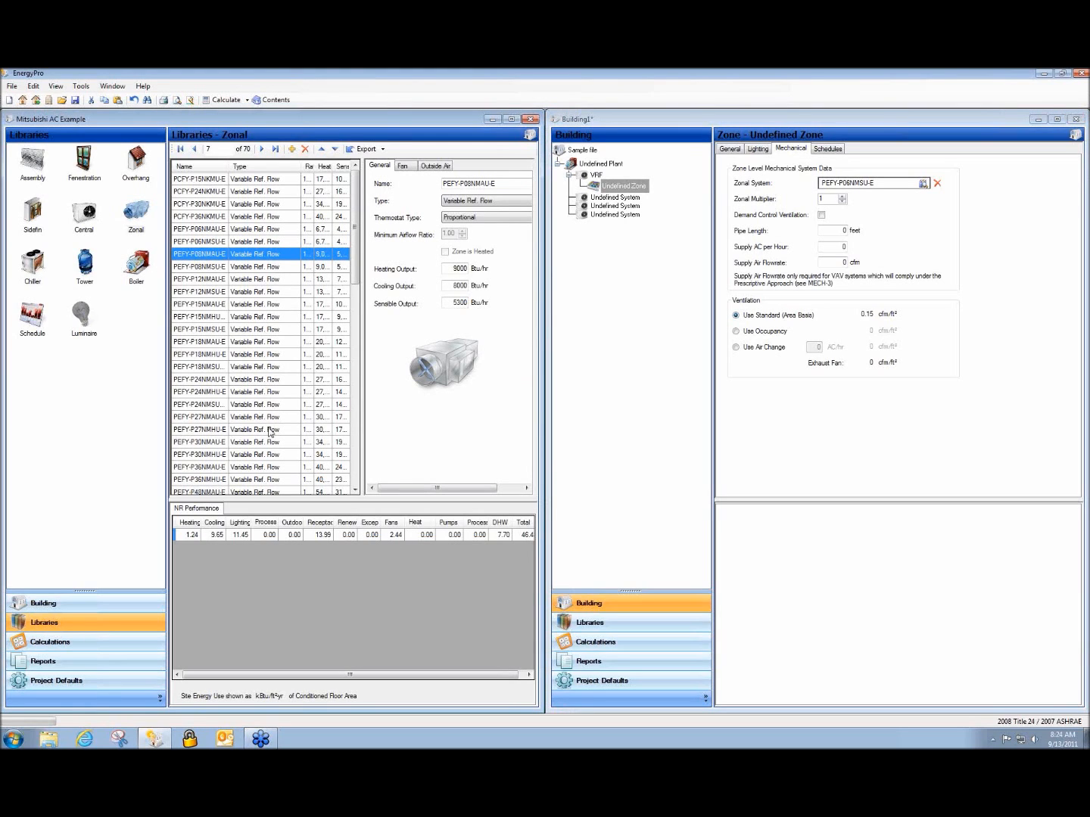
pyautogui.keyDown('shift'); pyautogui.click(208, 405); pyautogui.keyUp('shift')
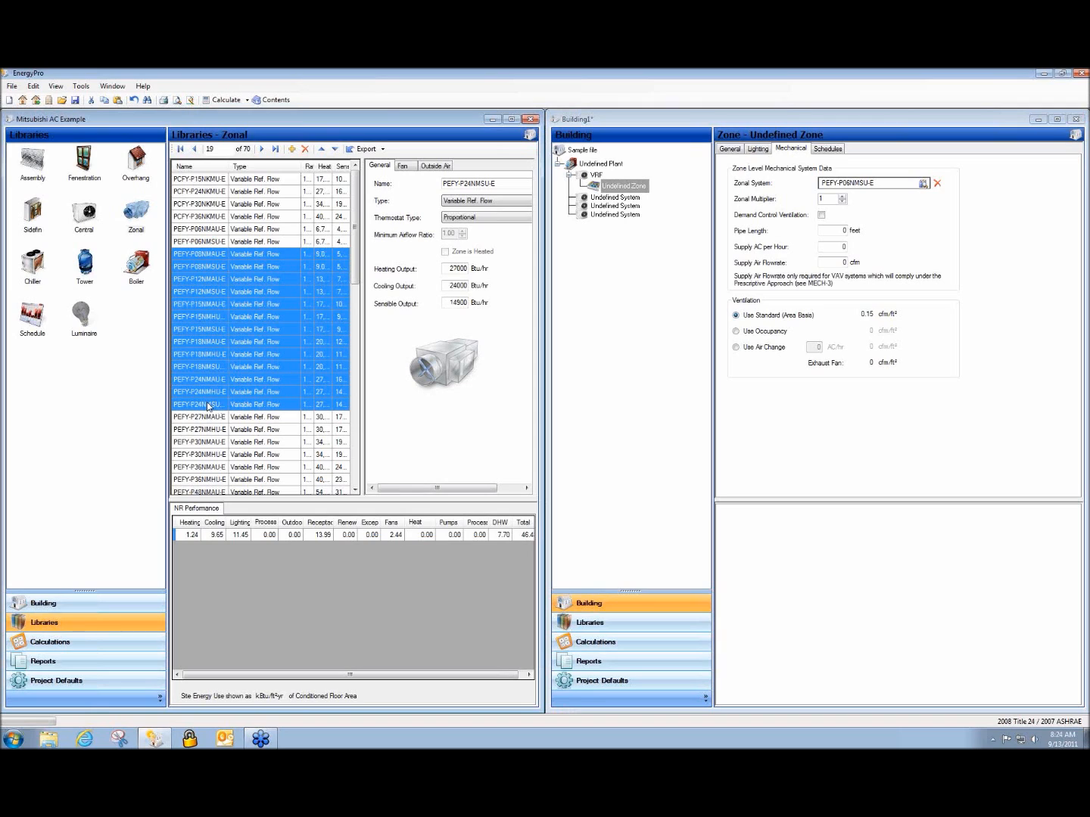
pyautogui.click(362, 149)
pyautogui.click(142, 235)
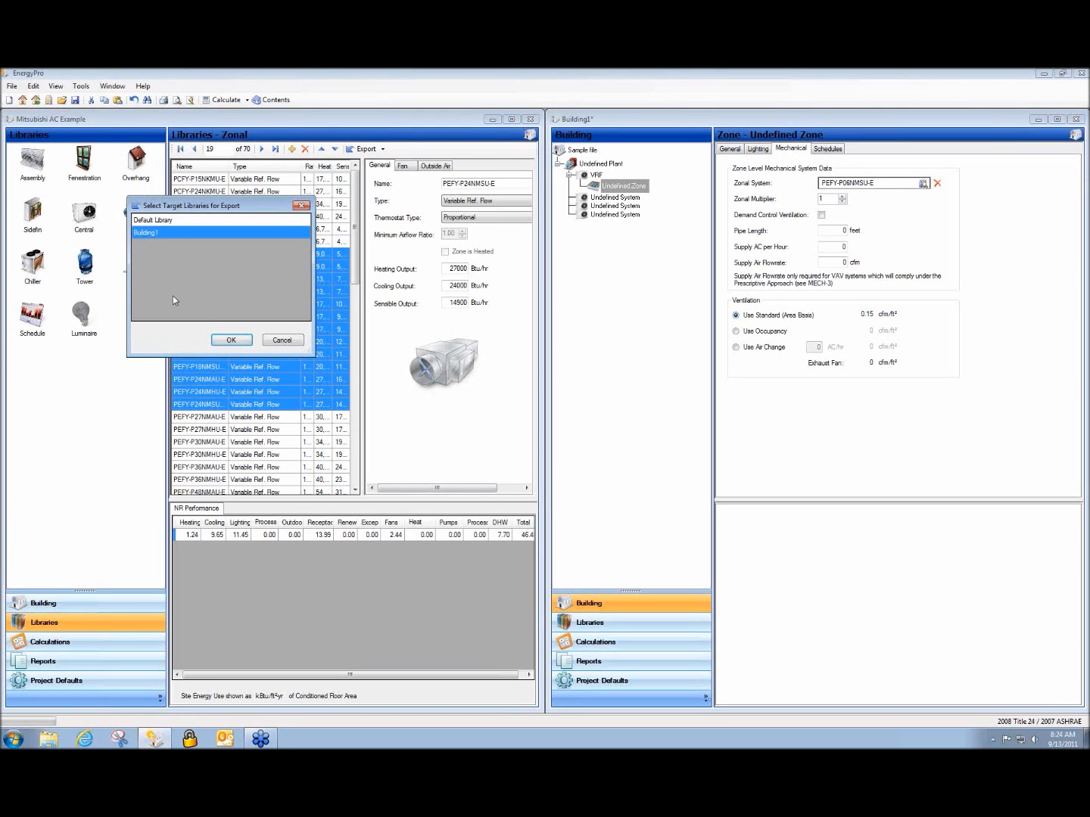
pyautogui.click(222, 341)
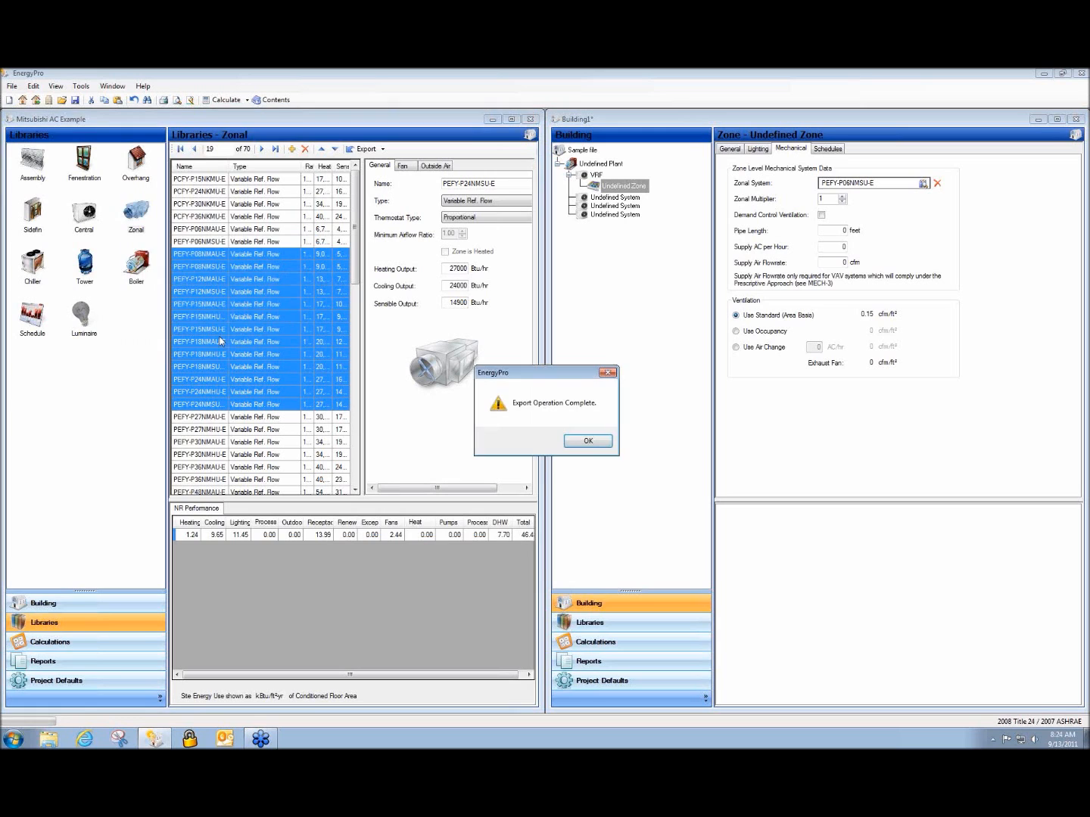
pyautogui.click(588, 441)
# - Review the exported PEFY units in Building1's zonal system list without changing the zone's assigned system
pyautogui.doubleClick(833, 186)
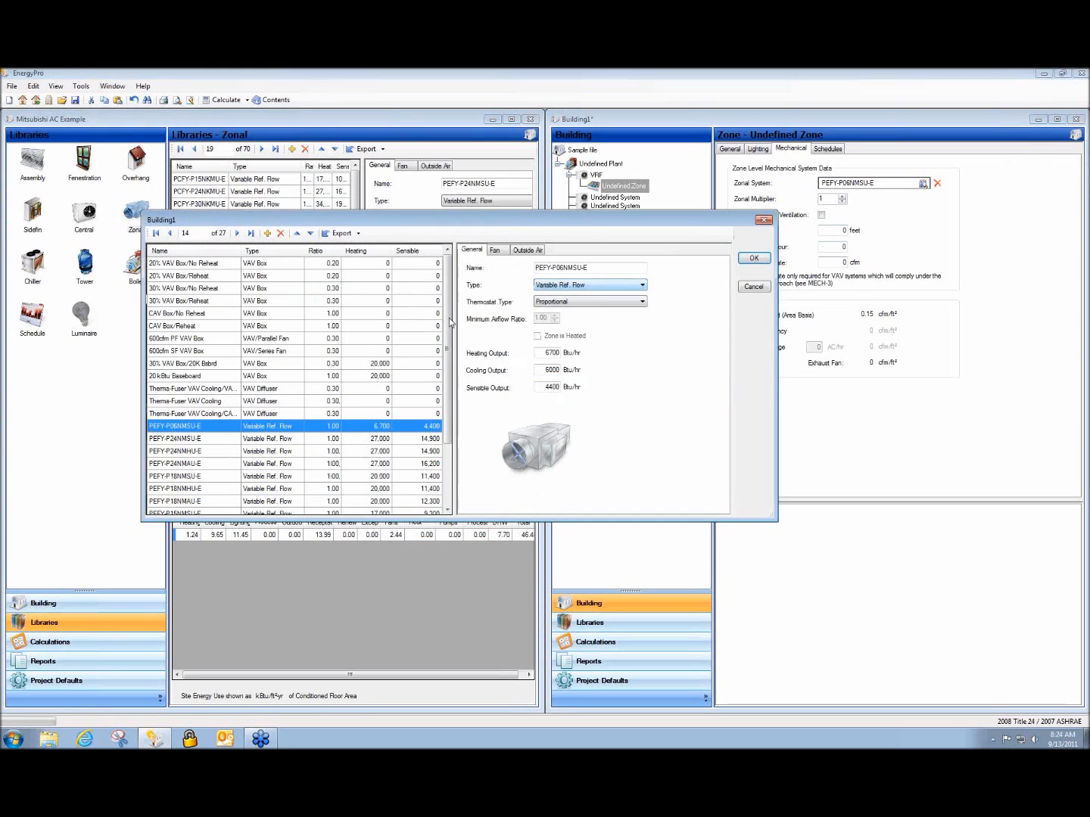
pyautogui.scroll(-2, 451, 324)
pyautogui.scroll(2, 452, 323)
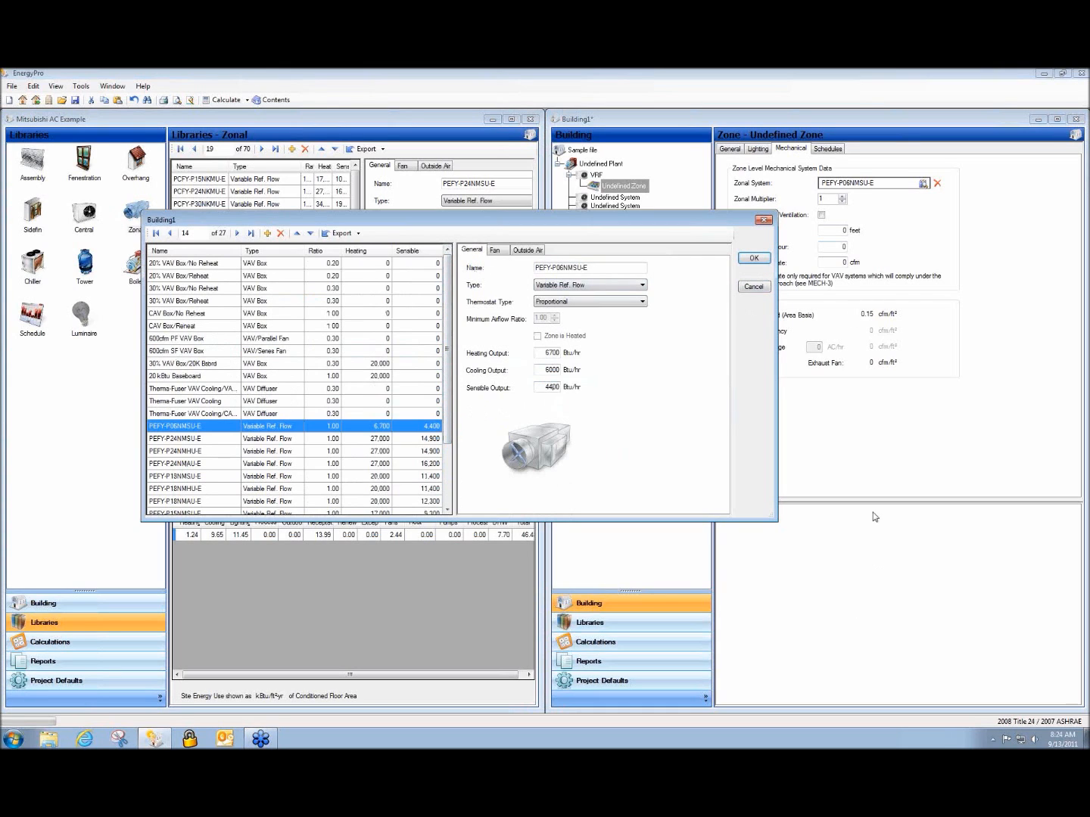
pyautogui.click(755, 287)
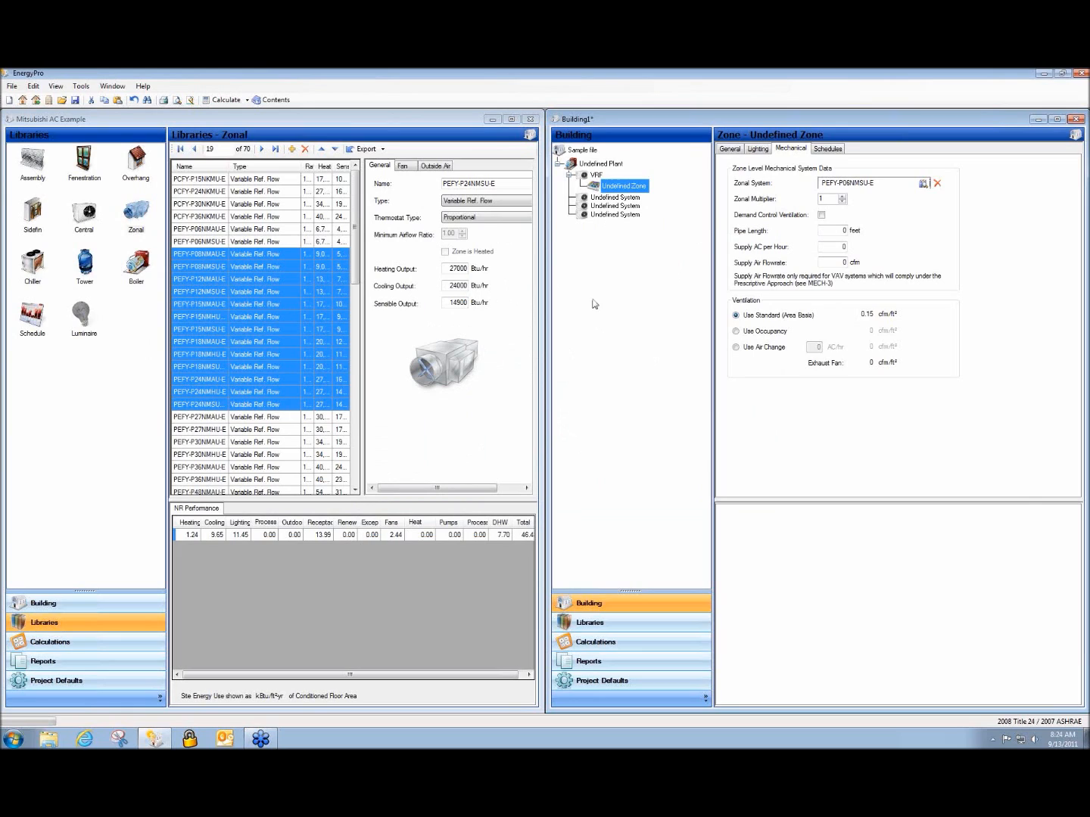
# - Add two more zones to the VRF system in Building1
pyautogui.rightClick(595, 178)
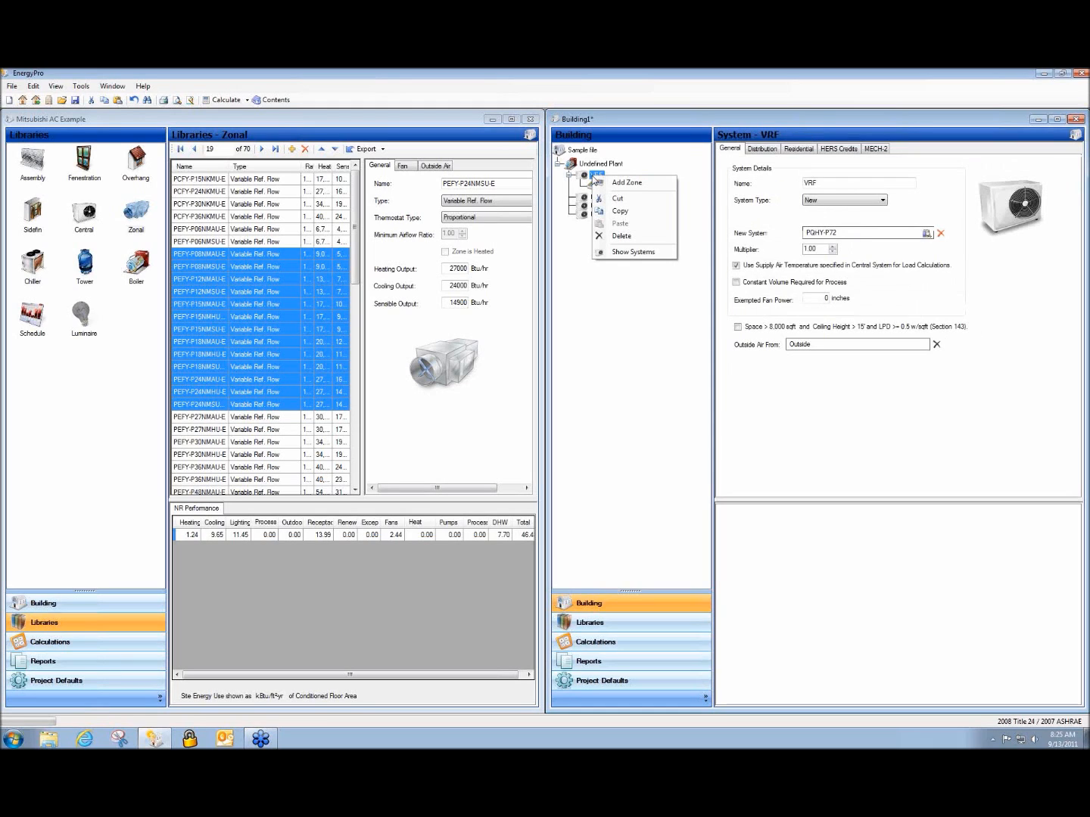
pyautogui.click(596, 181)
pyautogui.rightClick(591, 176)
pyautogui.click(598, 182)
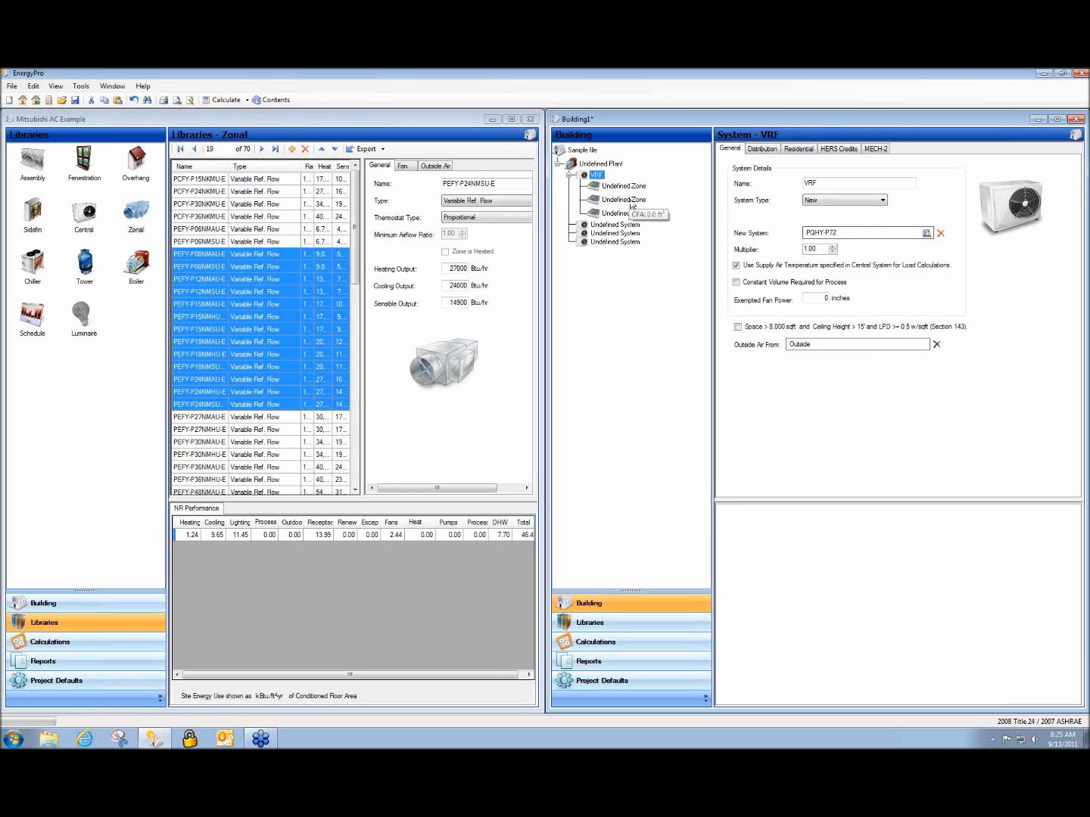
# - Rename the first zone under the VRF system as 5 east and the second as 5 south
pyautogui.click(609, 203)
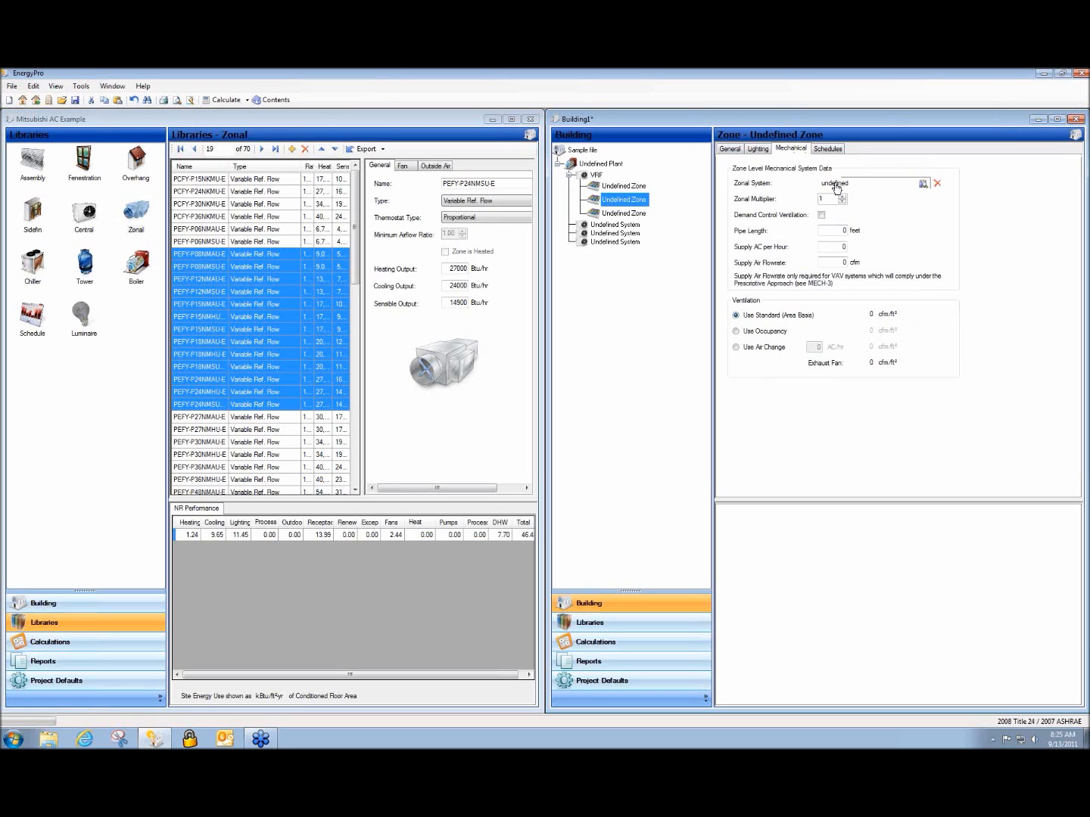
pyautogui.click(630, 188)
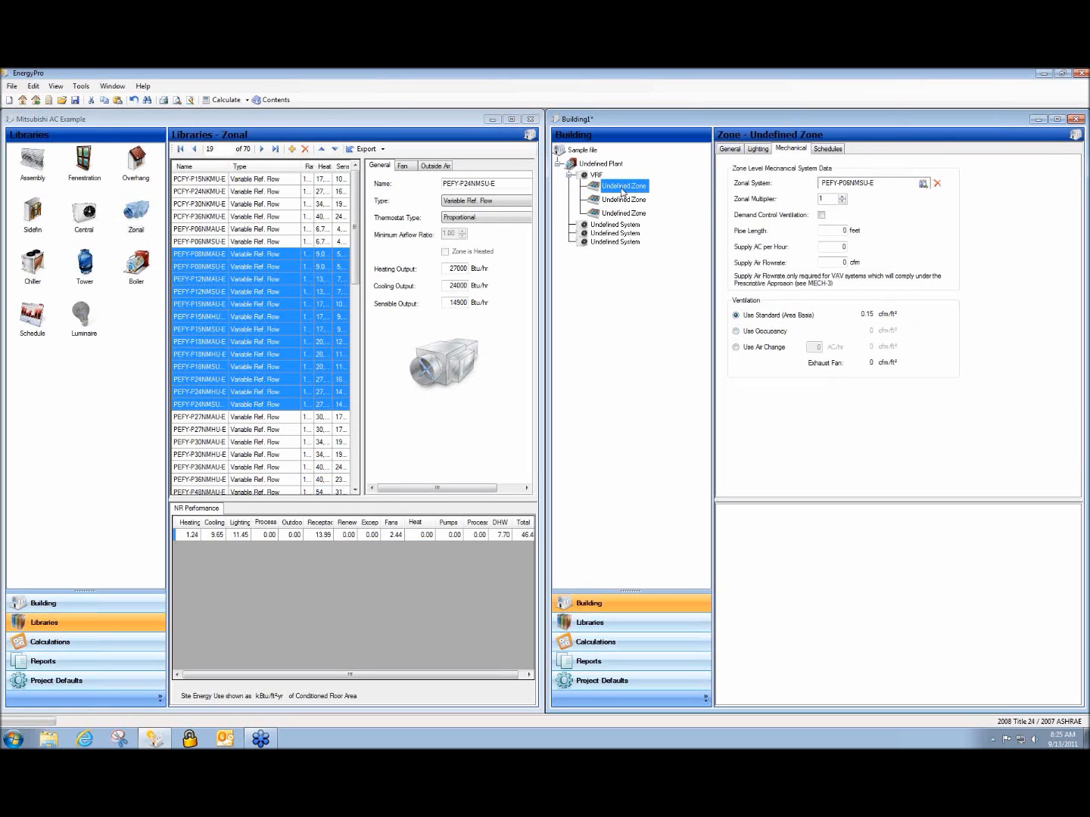
pyautogui.click(726, 150)
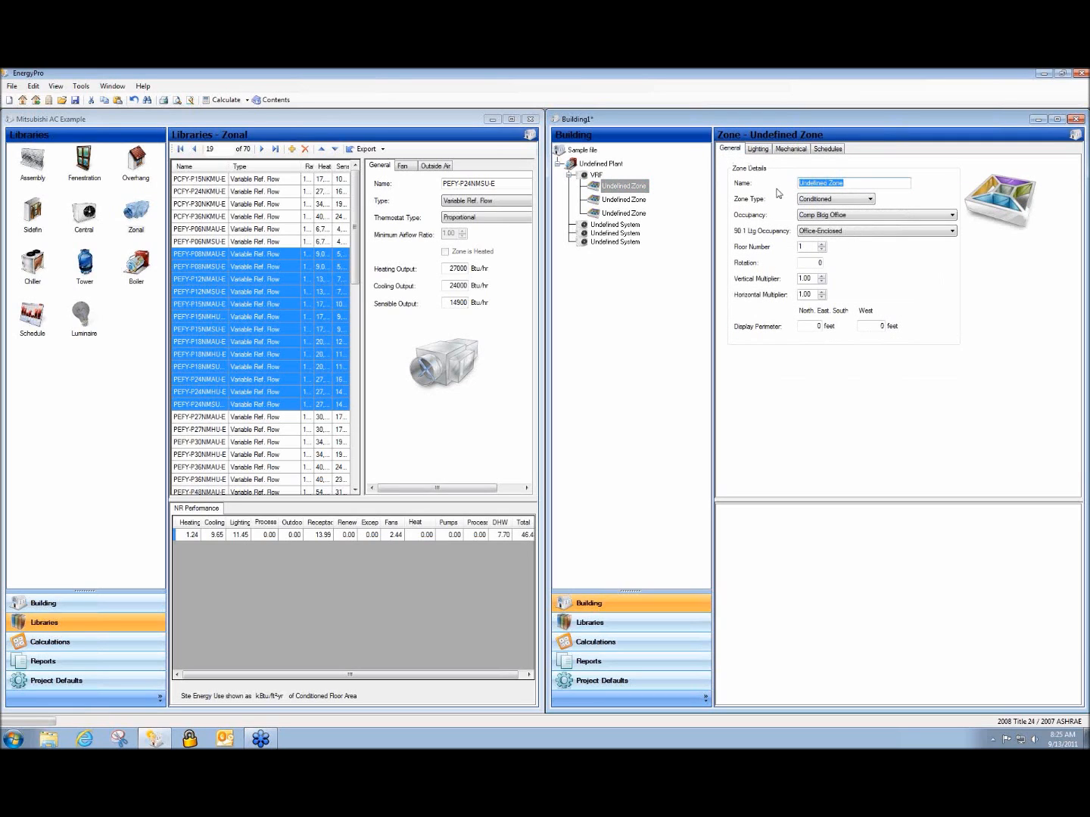
pyautogui.write('5 east')
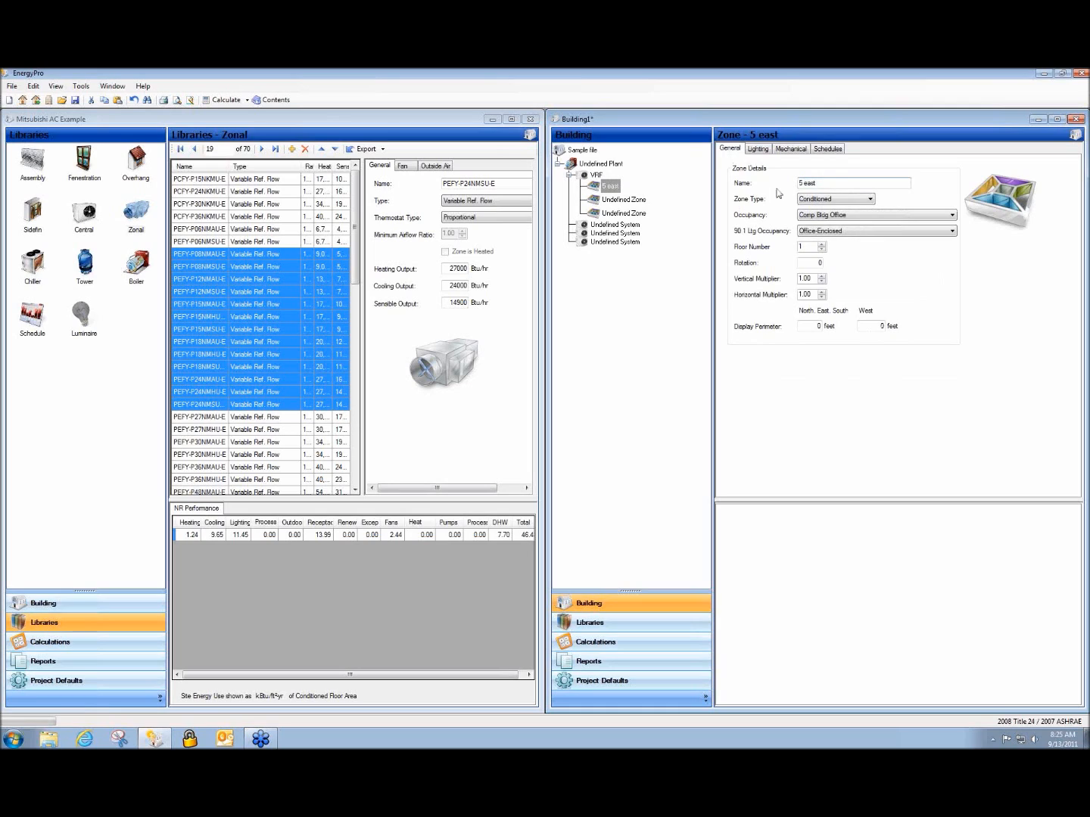
pyautogui.click(630, 199)
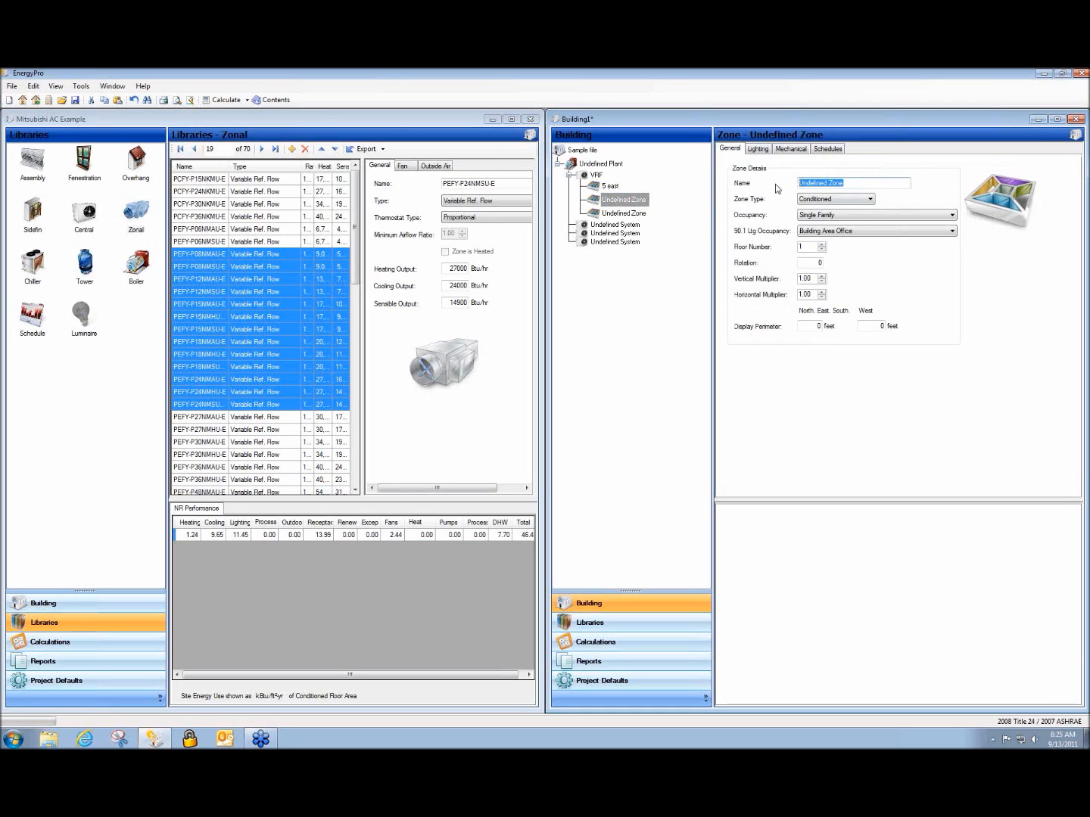
pyautogui.write('5 south')
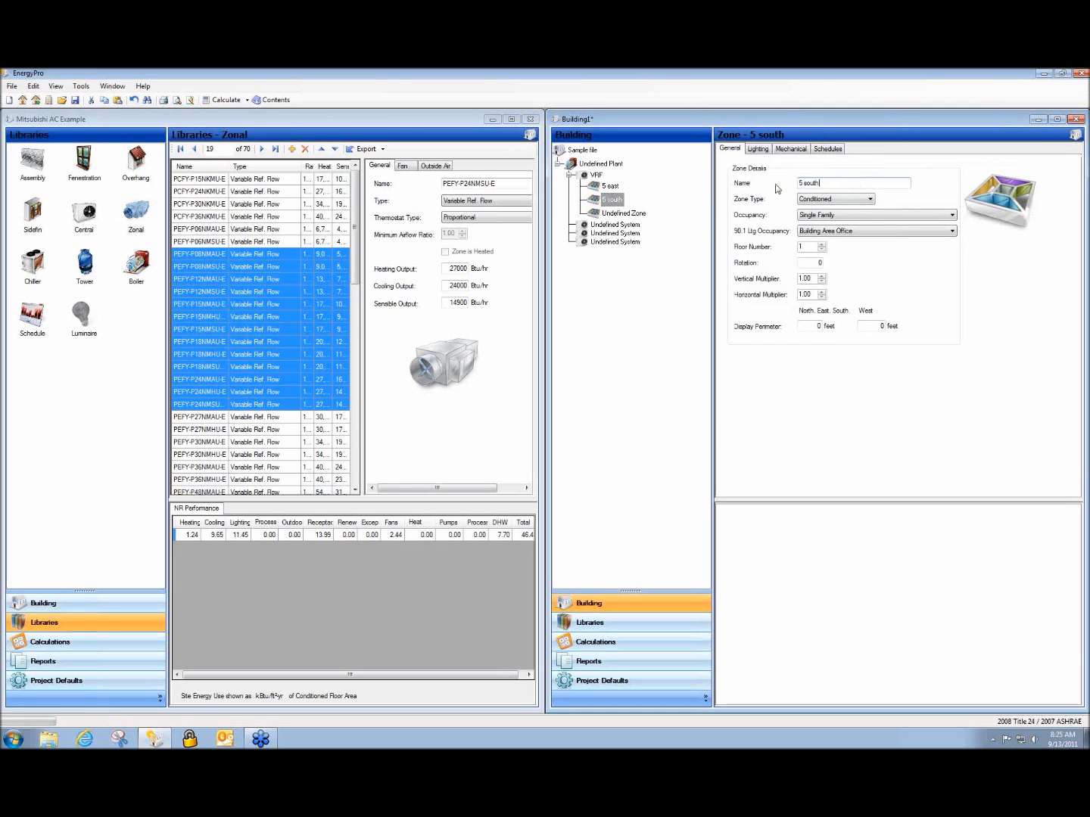
pyautogui.click(608, 201)
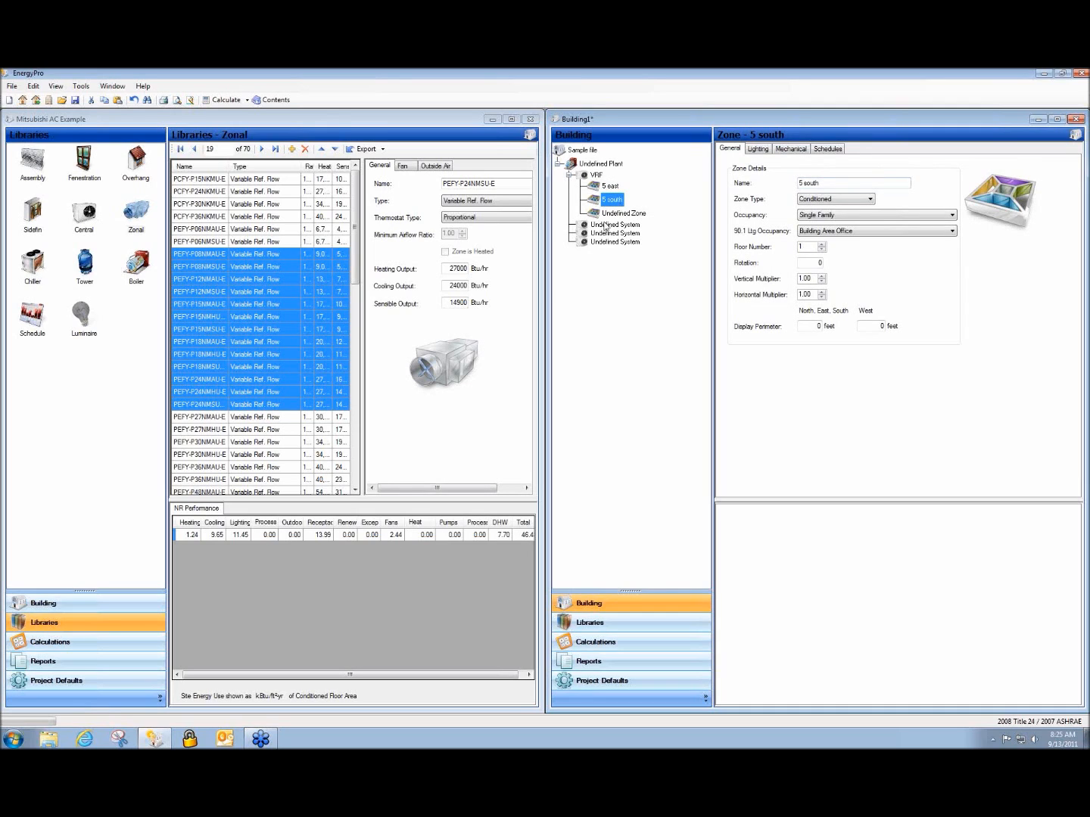
# - Add a room to the 5 east zone
pyautogui.click(615, 187)
pyautogui.rightClick(615, 190)
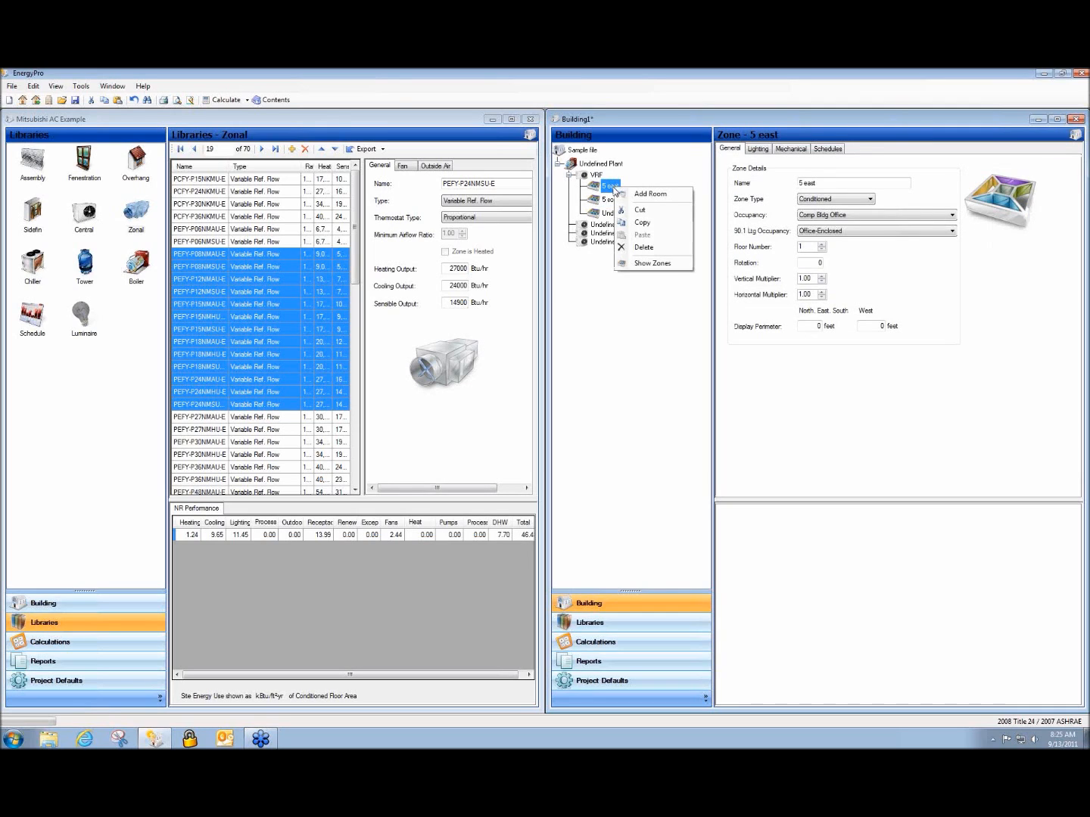
pyautogui.click(639, 194)
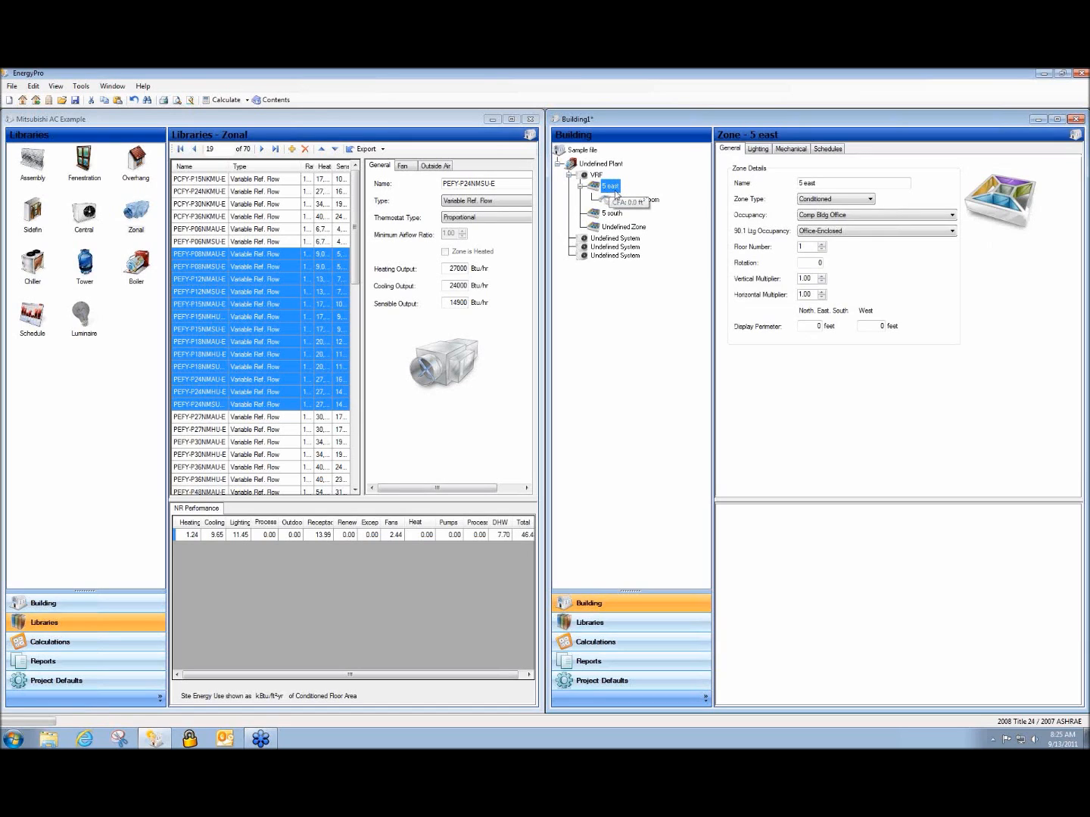
# - With the Building1 window maximized, name the 5 east zone's room 5 east room and set its area to 100 ft²
pyautogui.click(494, 119)
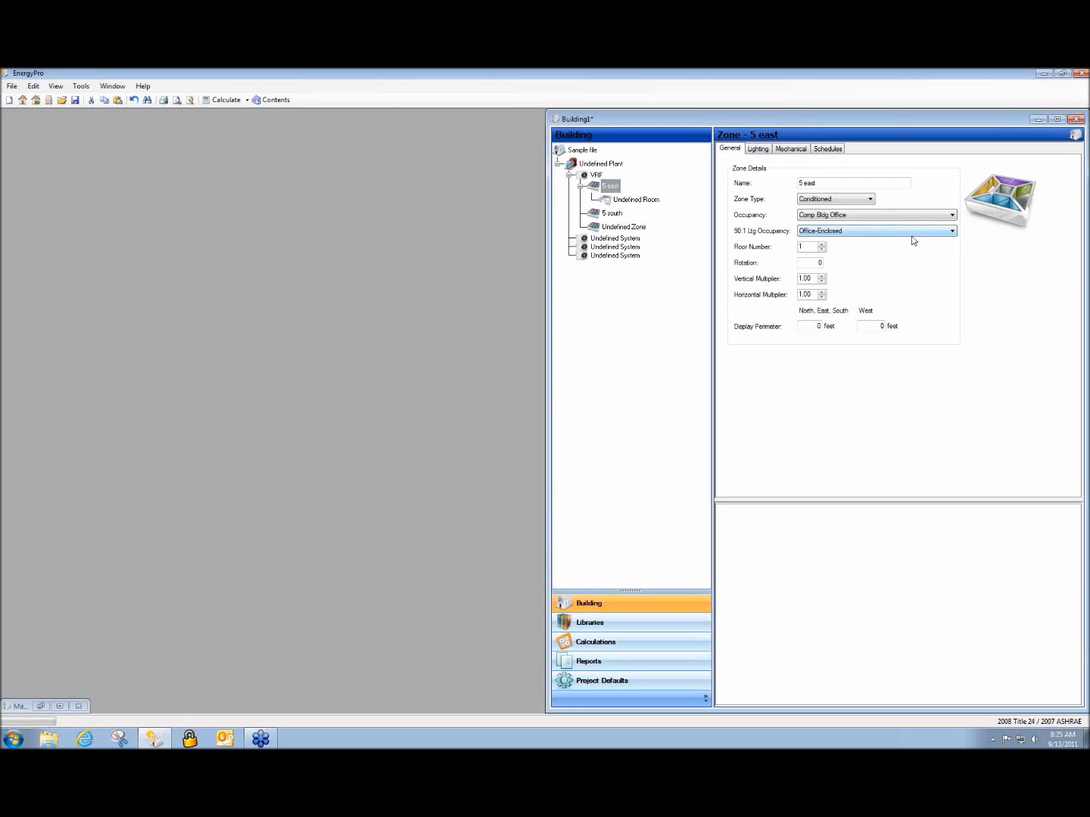
pyautogui.click(1056, 119)
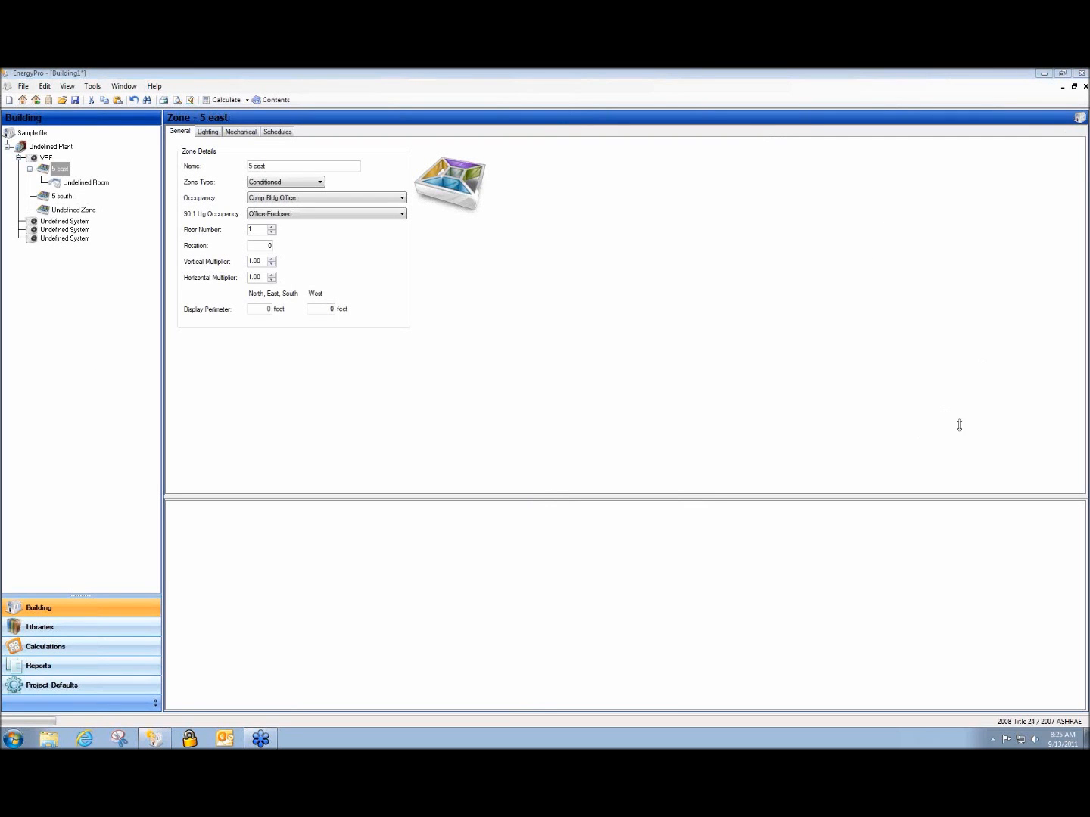
pyautogui.click(67, 185)
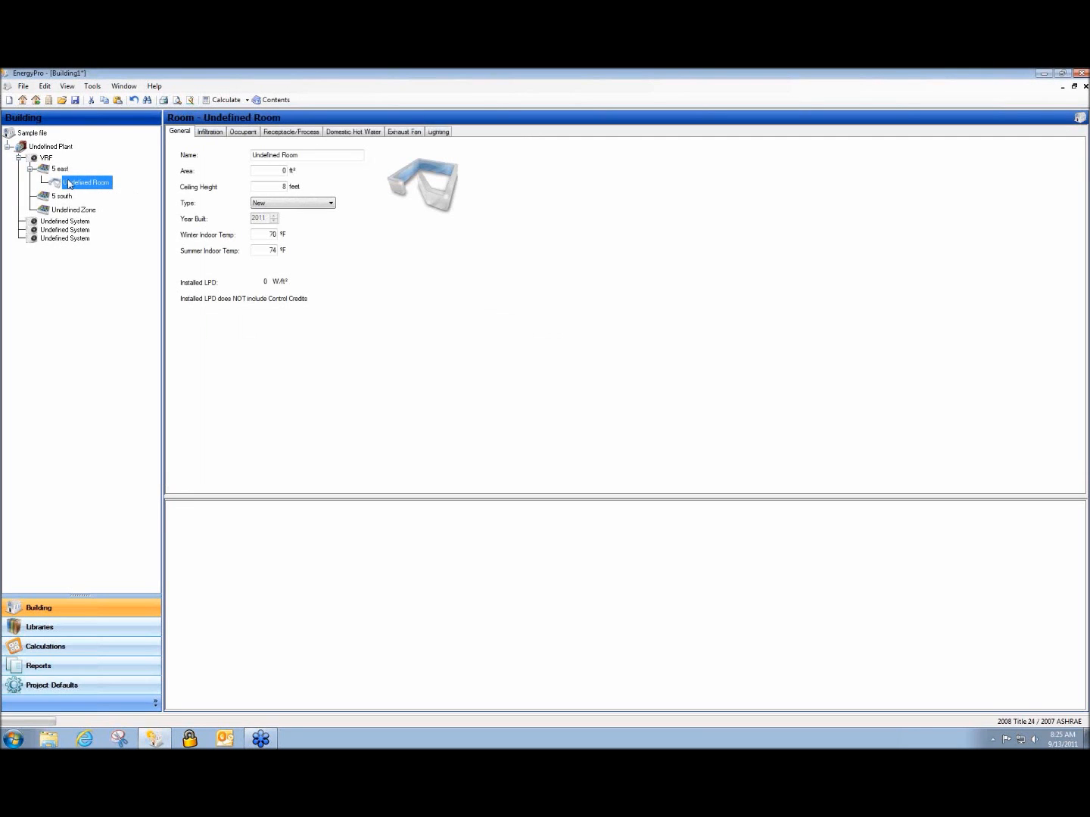
pyautogui.click(308, 154)
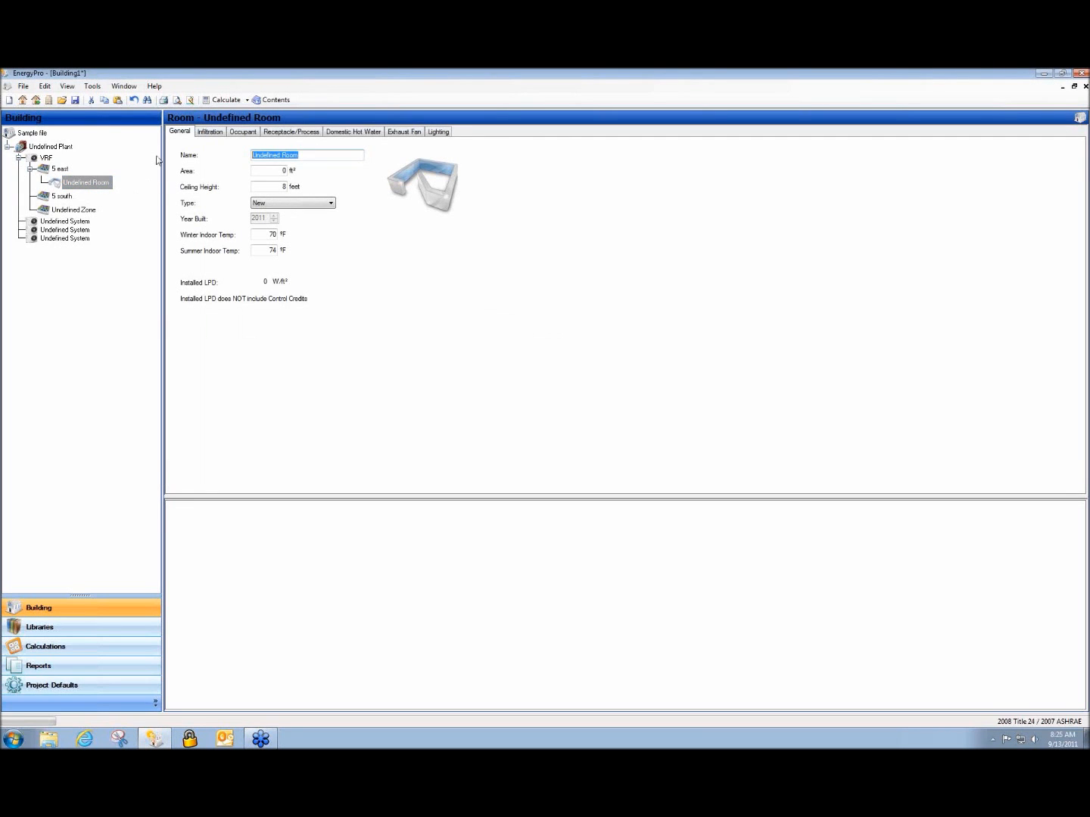
pyautogui.write('5')
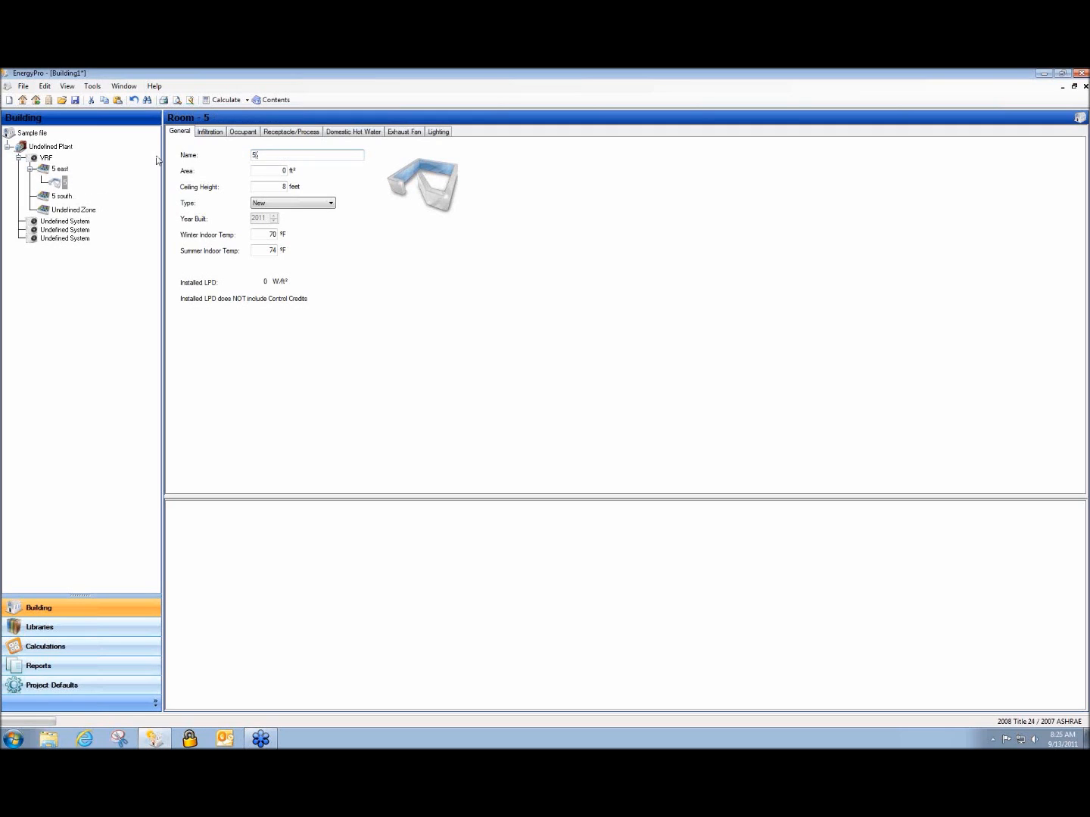
pyautogui.write(' east room')
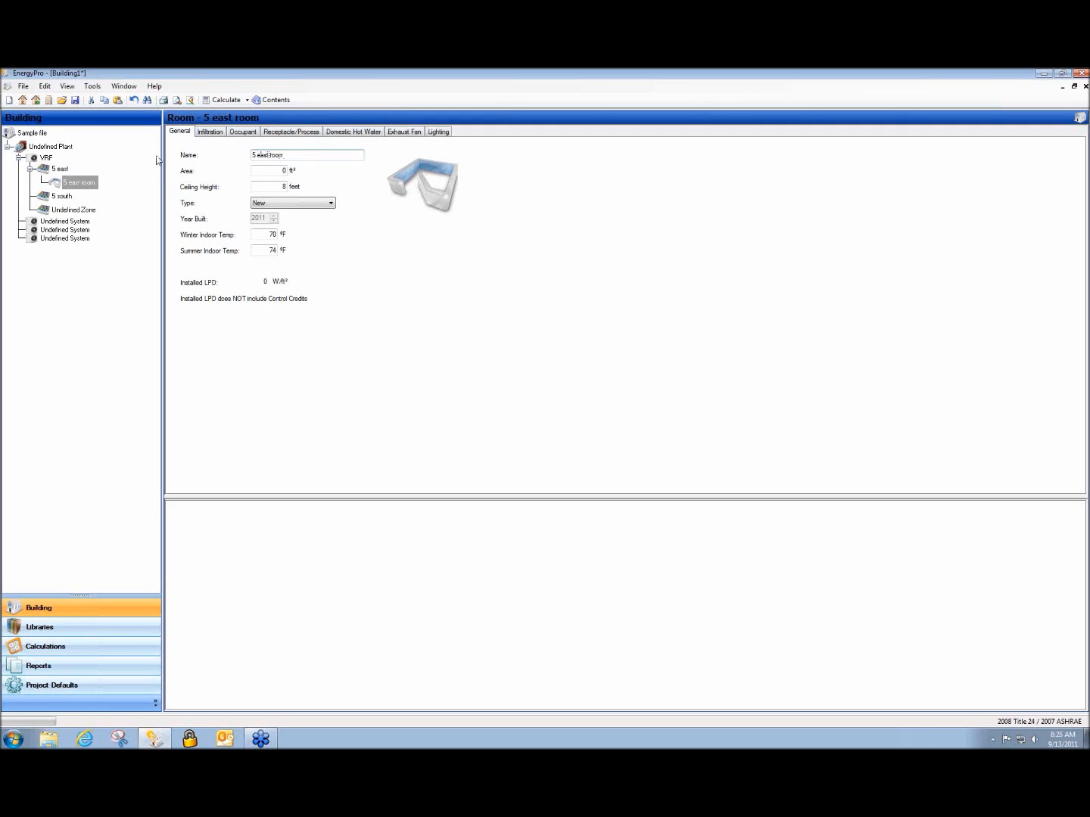
pyautogui.click(281, 170)
pyautogui.write('100')
# - Add an exterior wall to the 5 east room, naming it East Wall with an area of 500 ft²
pyautogui.click(74, 184)
pyautogui.rightClick(75, 187)
pyautogui.moveTo(93, 194)
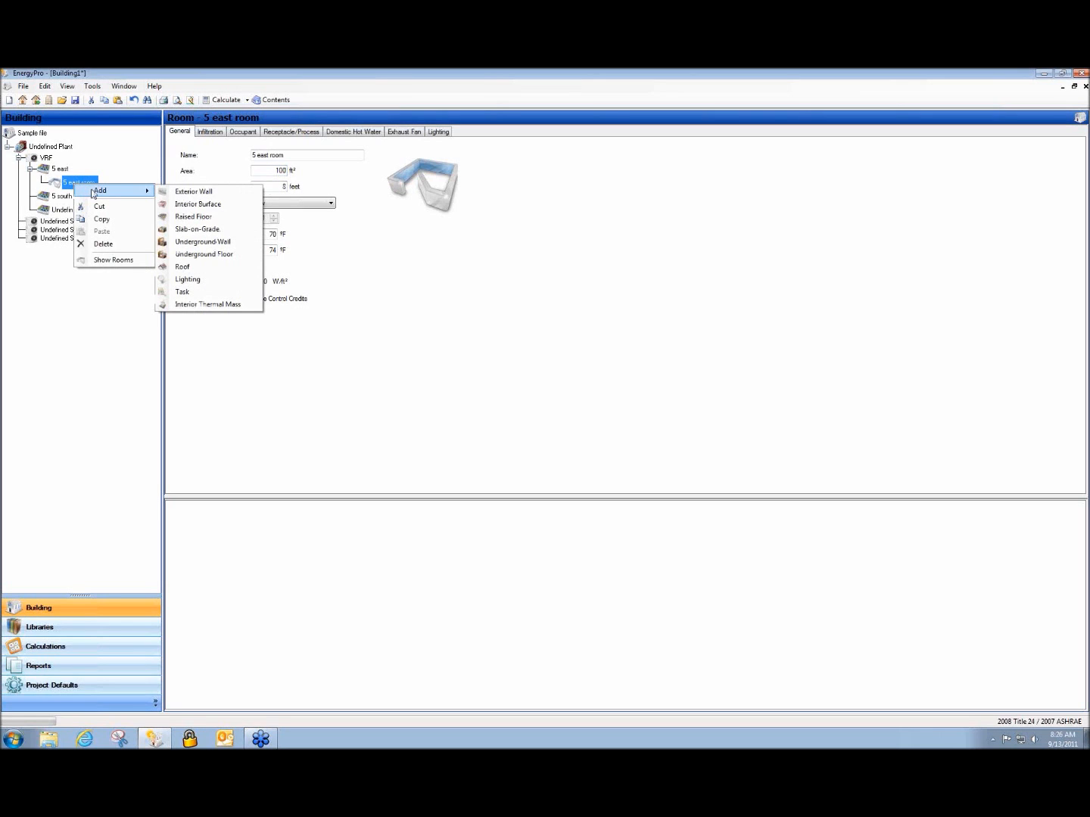
pyautogui.click(233, 199)
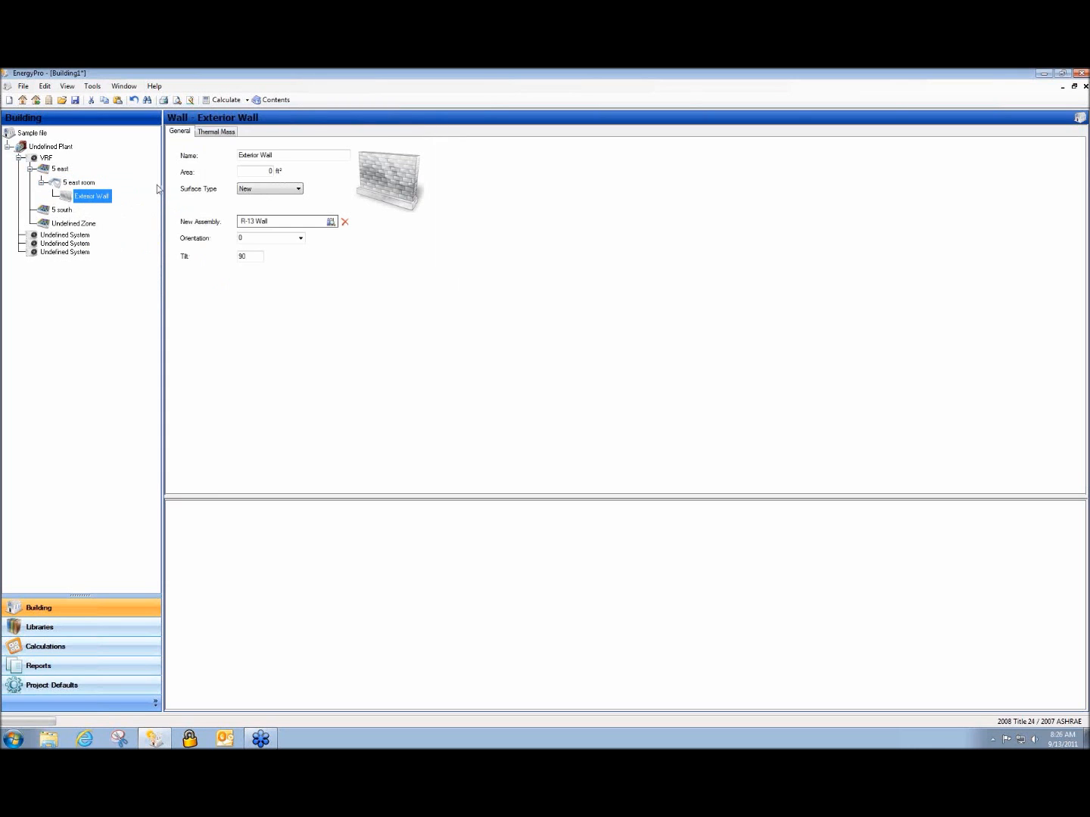
pyautogui.doubleClick(248, 156)
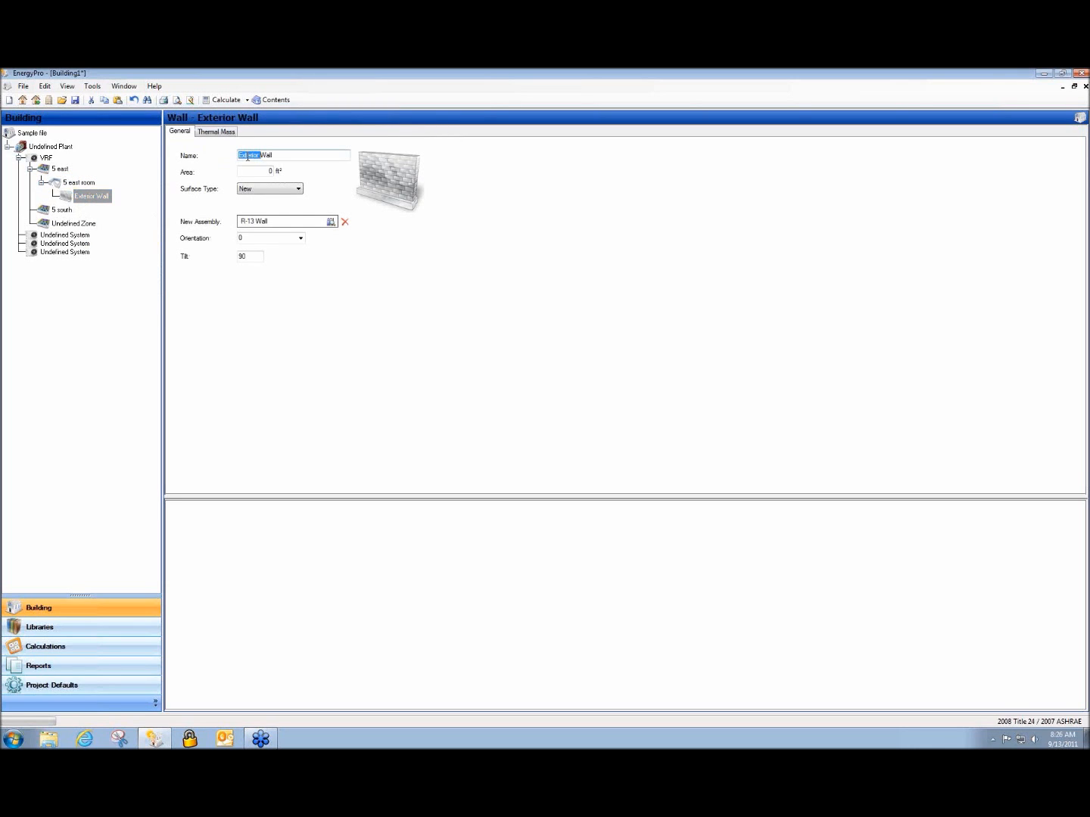
pyautogui.write('East')
pyautogui.click(255, 172)
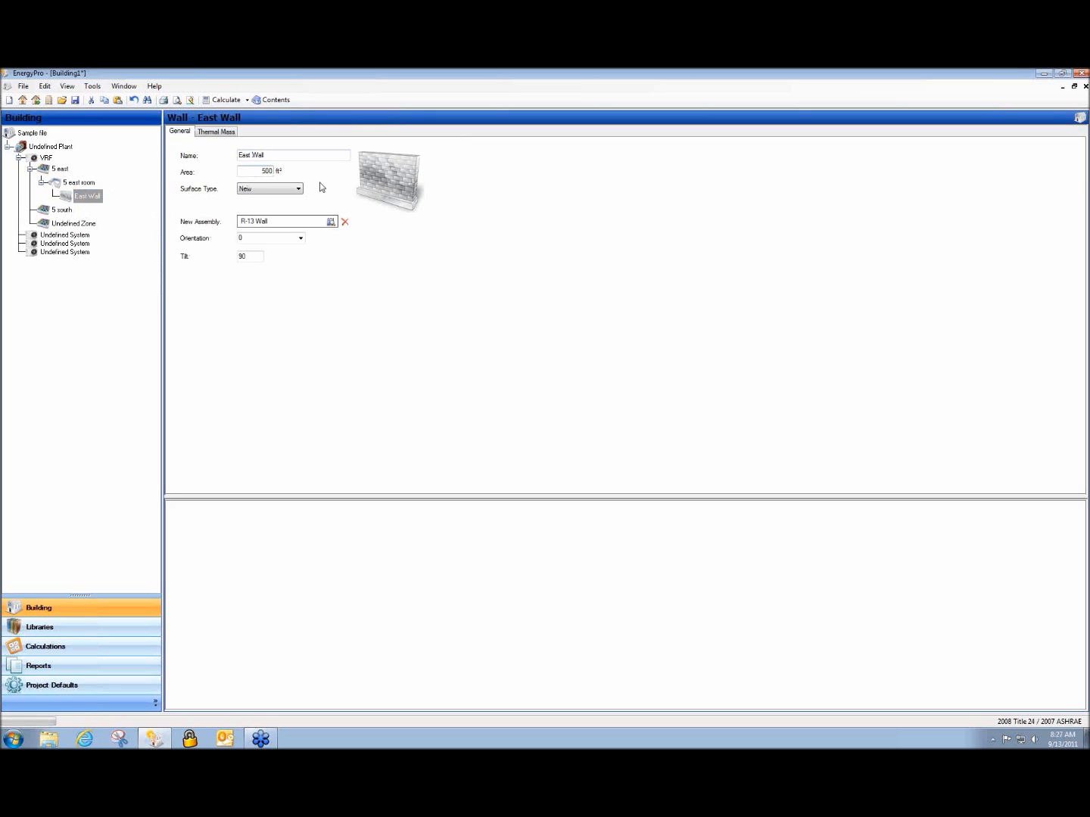
# - Set the East Wall's orientation to East with the R-13 Wall assembly, and check its thermal mass settings
pyautogui.click(260, 224)
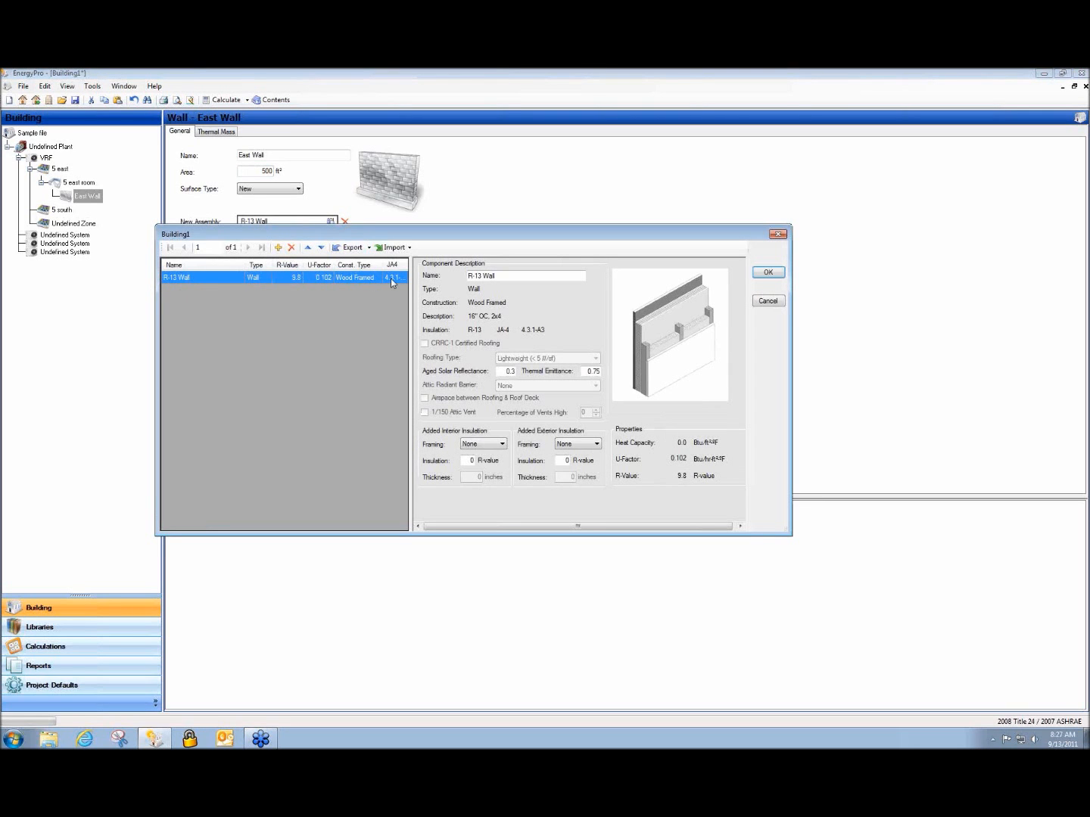
pyautogui.click(766, 274)
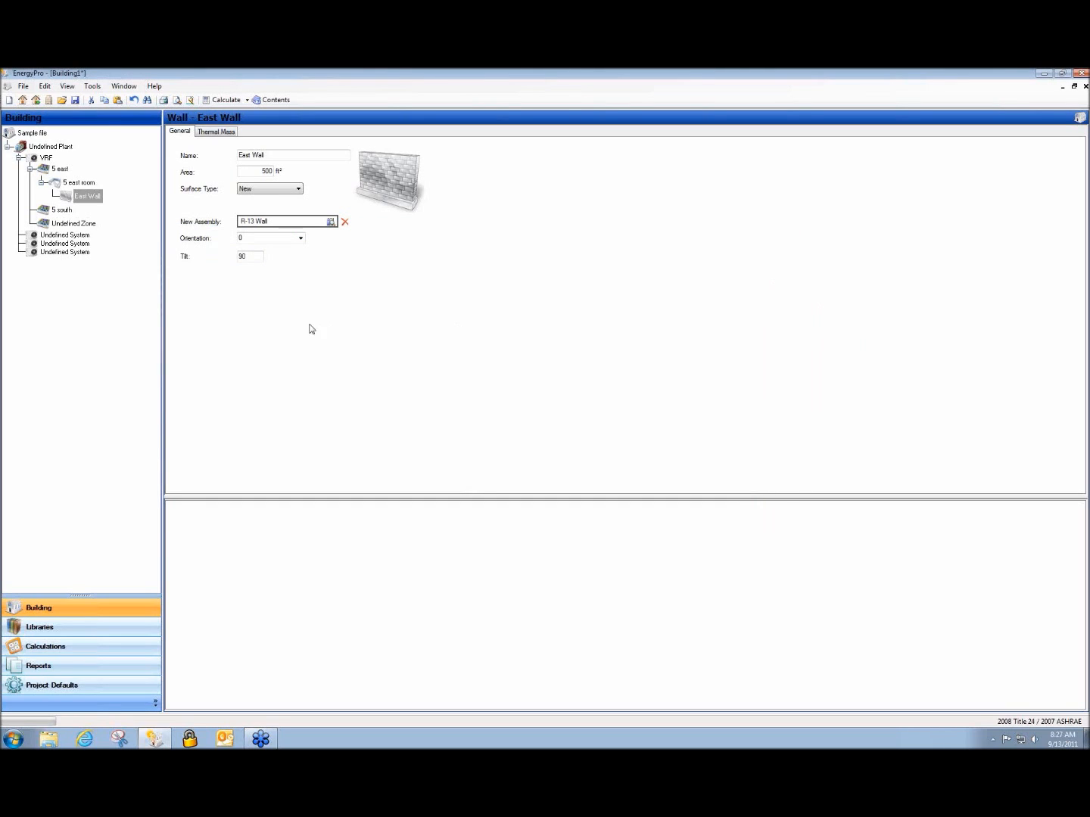
pyautogui.click(301, 242)
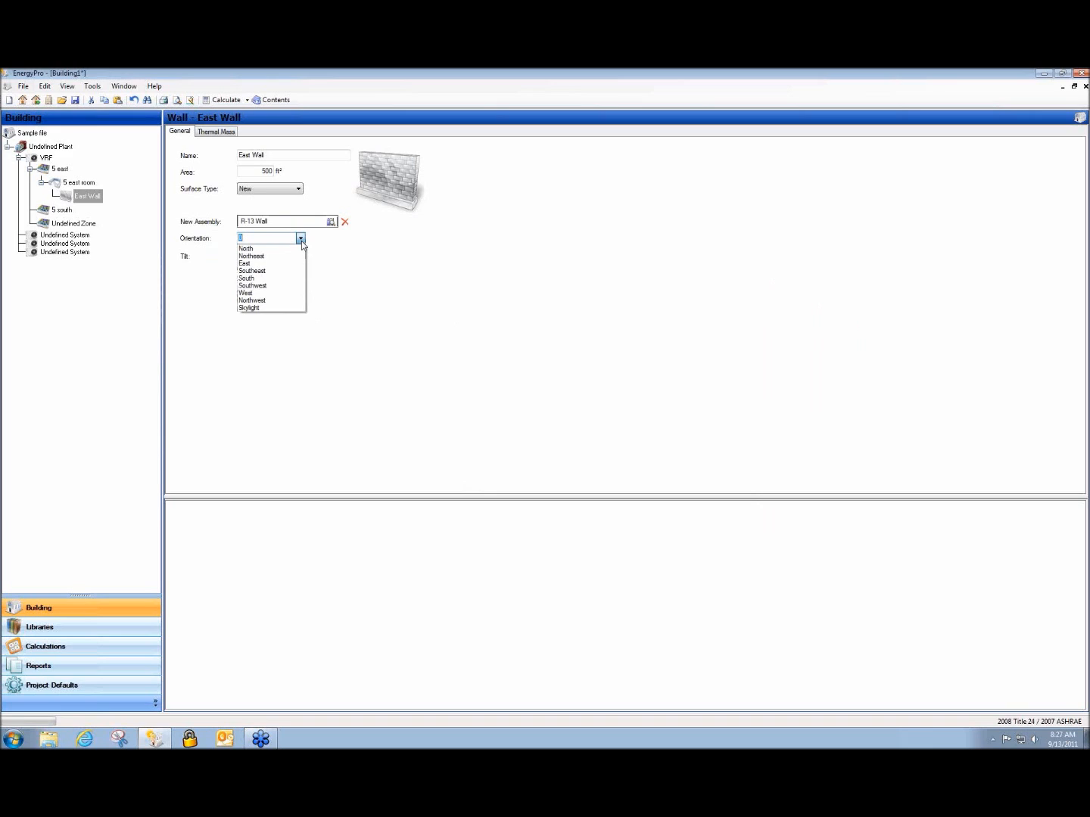
pyautogui.click(302, 269)
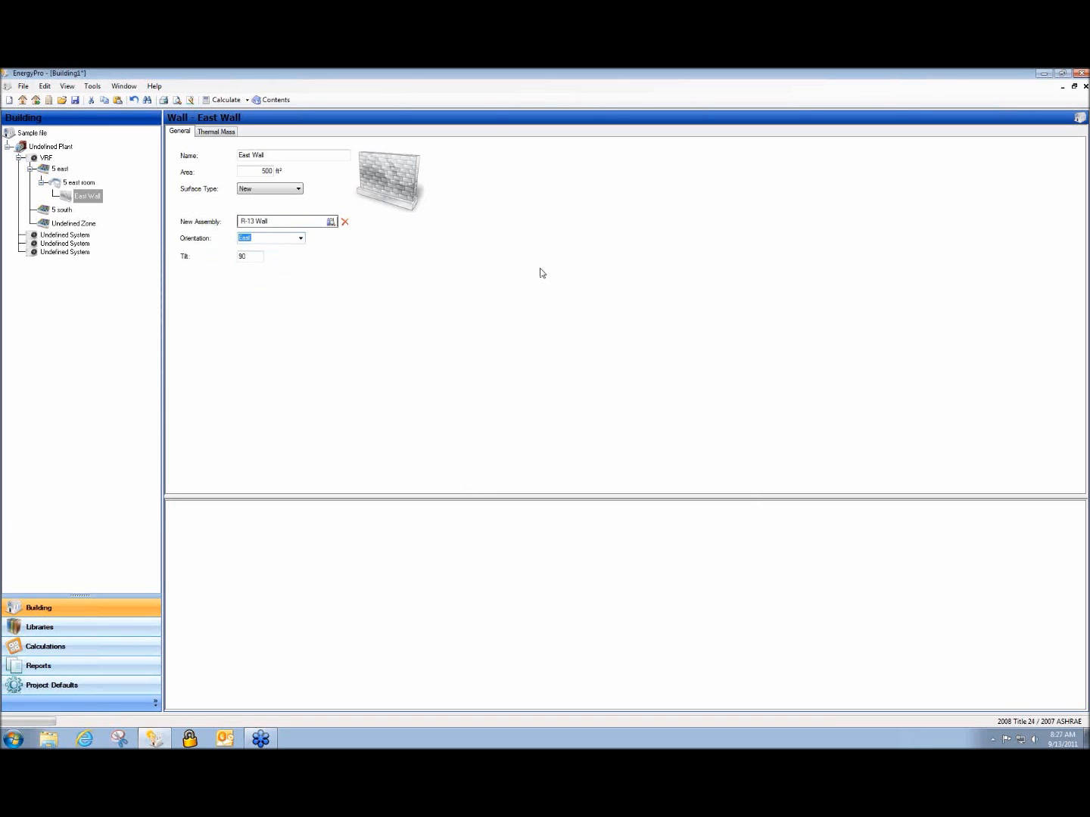
pyautogui.click(253, 257)
pyautogui.click(209, 138)
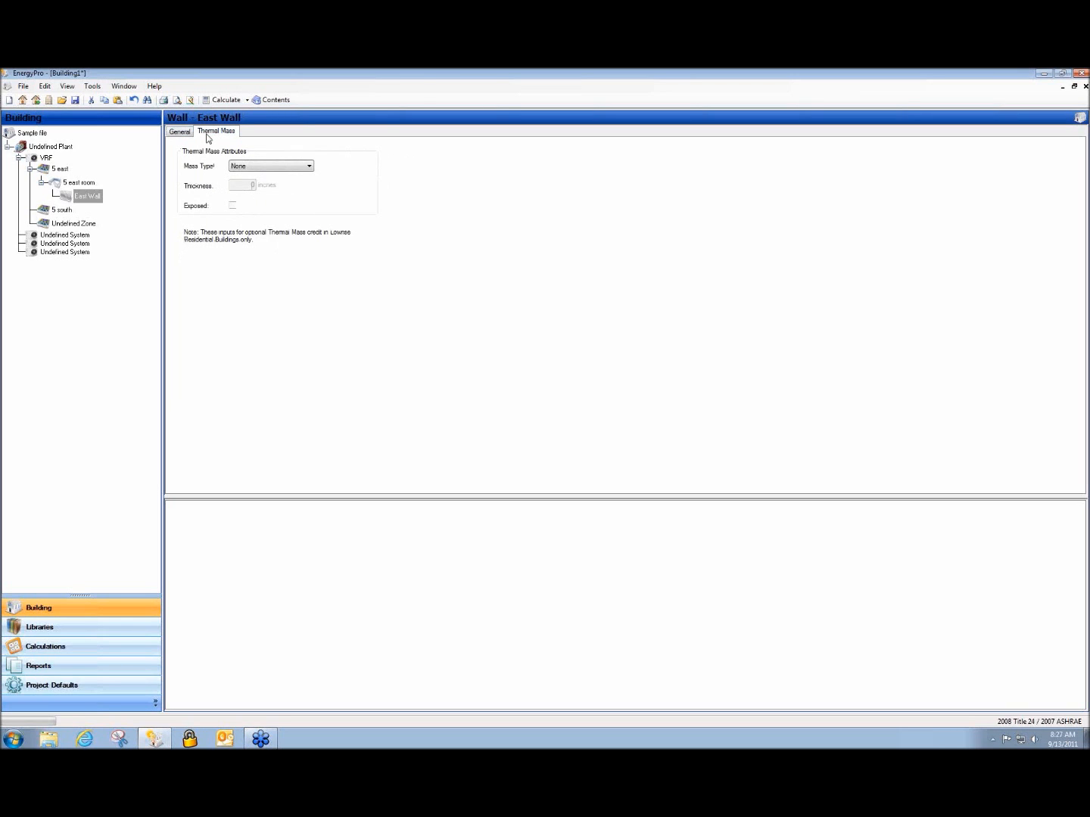
pyautogui.click(308, 164)
pyautogui.click(310, 167)
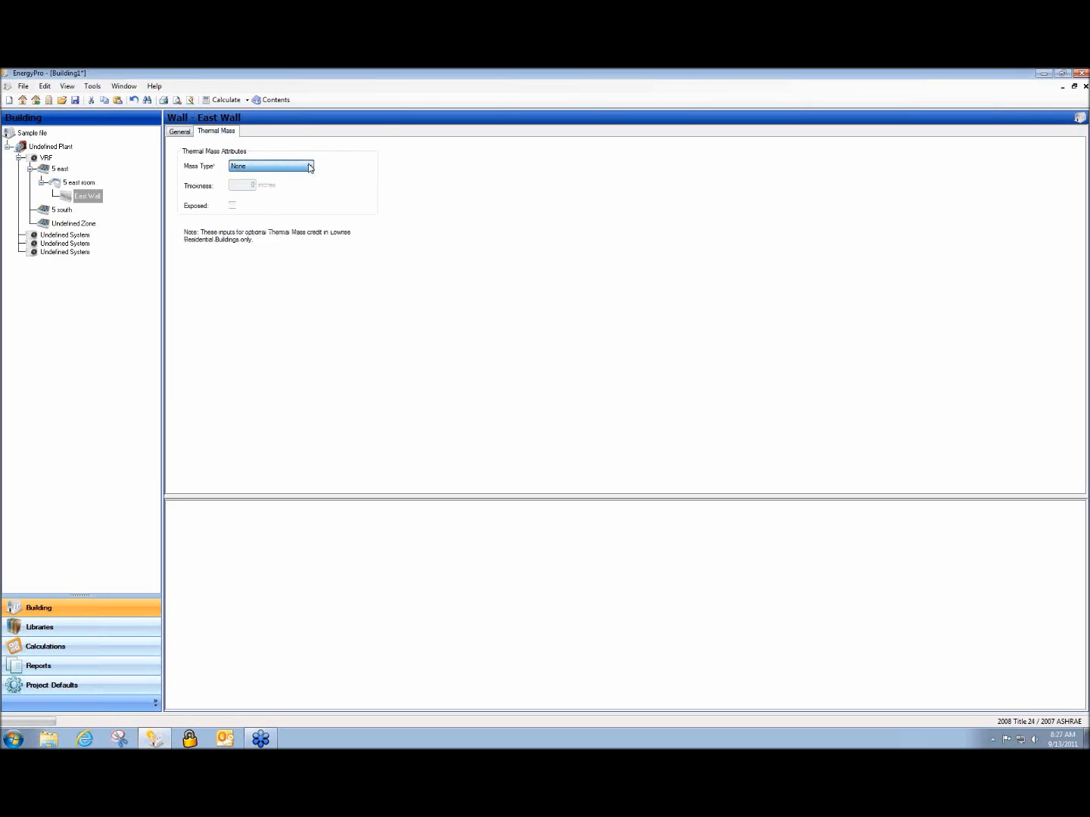
pyautogui.click(179, 132)
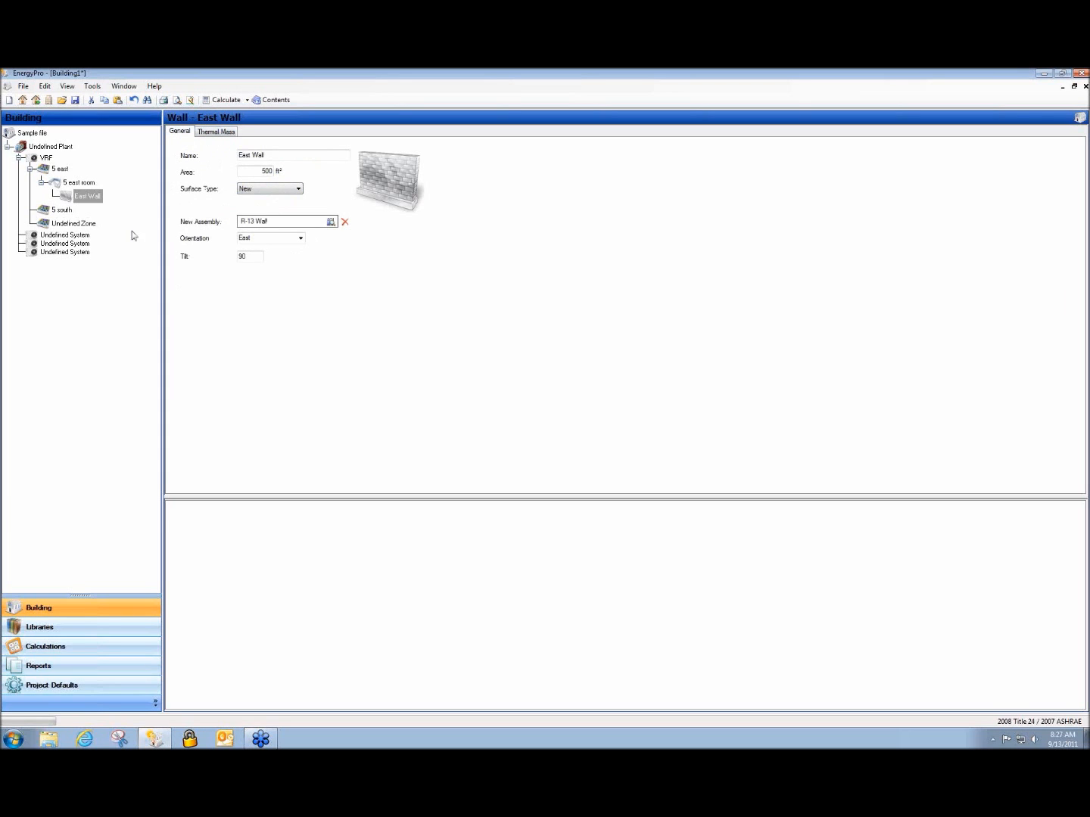
# - Add a window and a door to the East Wall
pyautogui.click(88, 201)
pyautogui.rightClick(86, 200)
pyautogui.click(93, 204)
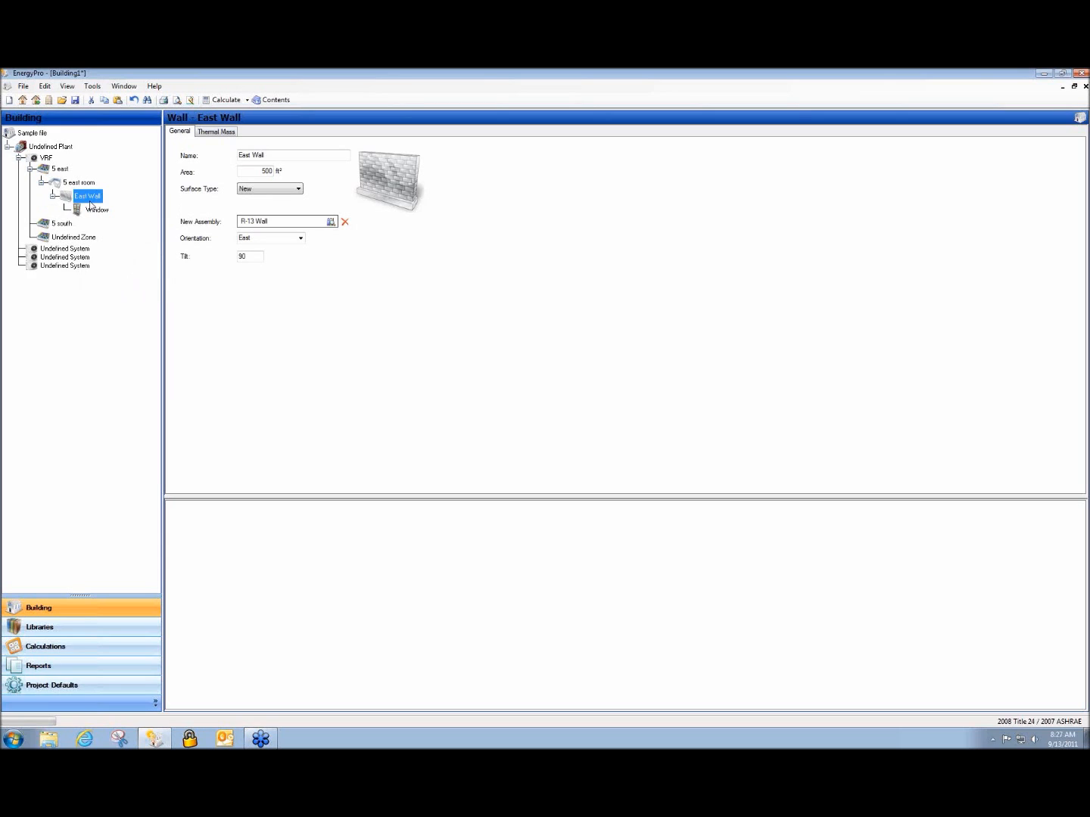
pyautogui.rightClick(90, 199)
pyautogui.click(105, 218)
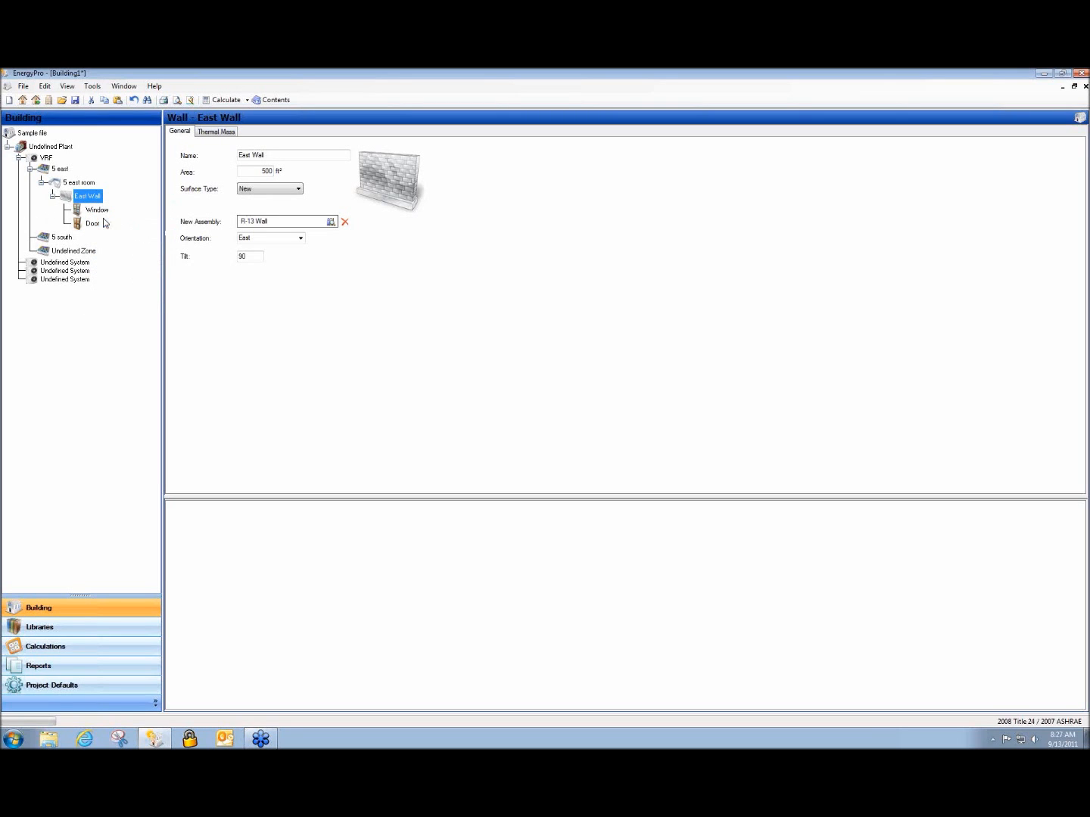
# - Set the East Wall window's area to 50 ft² and the door's area to 21 ft²
pyautogui.click(100, 213)
pyautogui.click(278, 172)
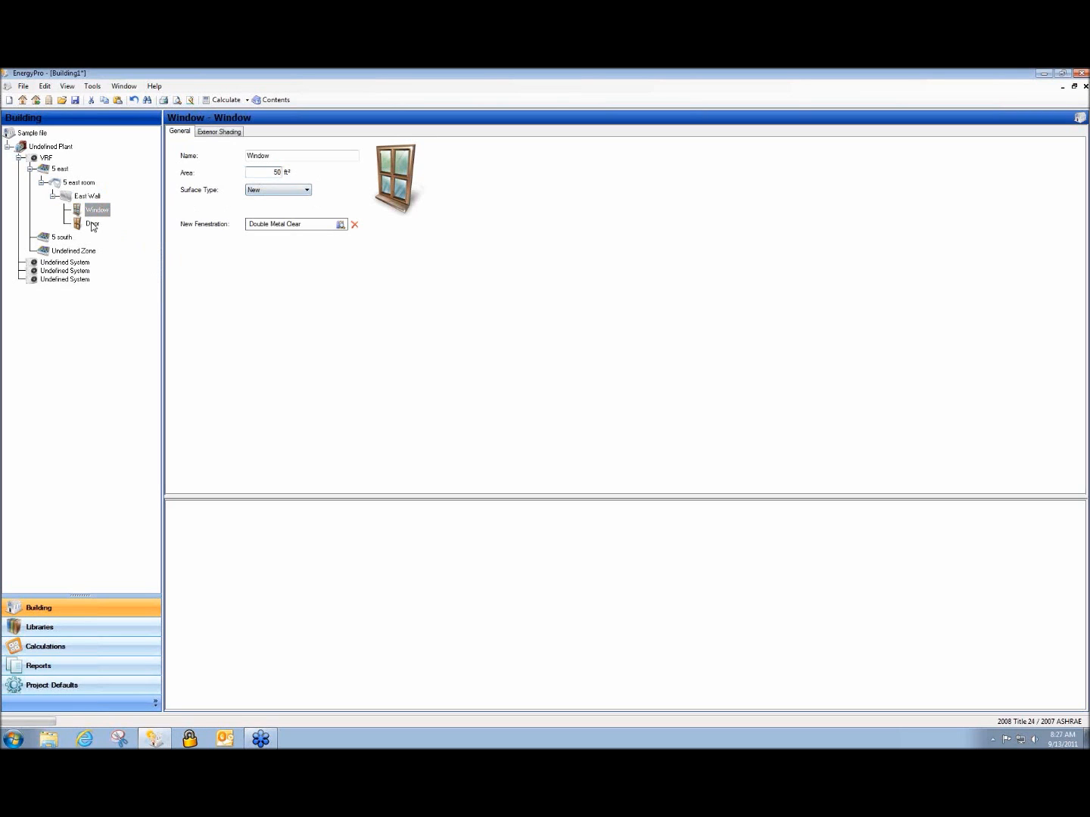
pyautogui.click(92, 224)
pyautogui.click(262, 160)
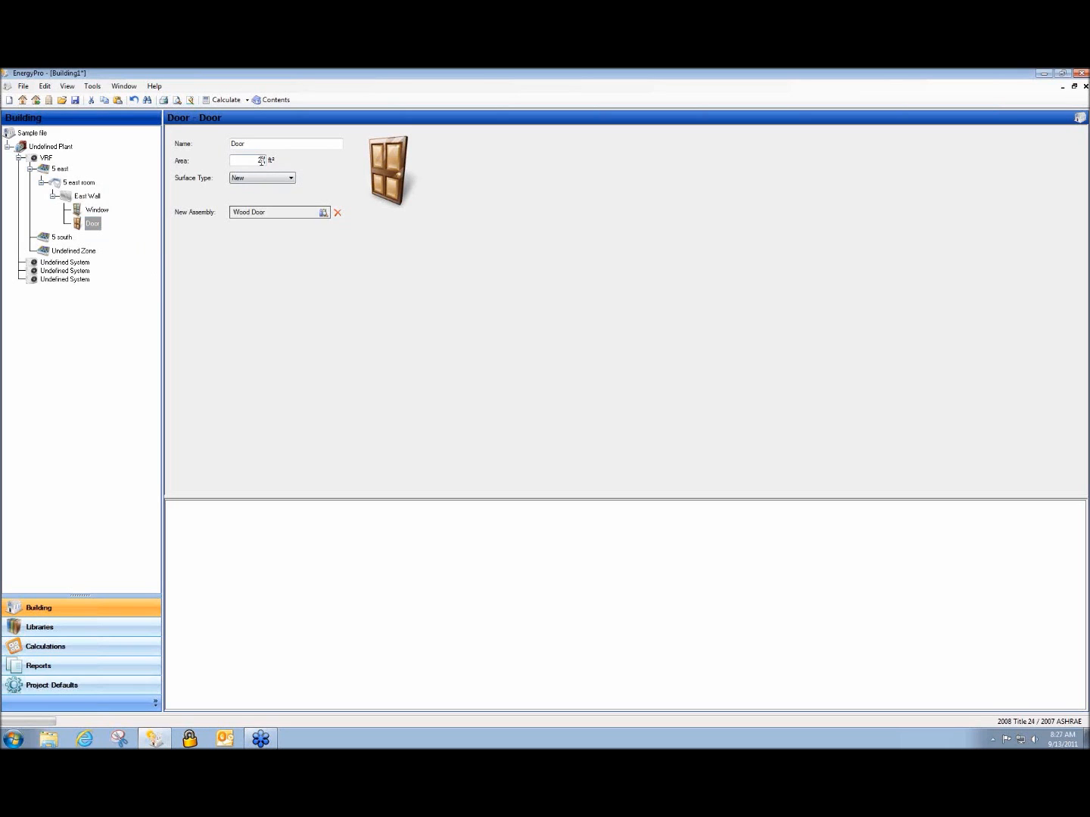
# - Set the East Wall window's area to 580 ft², accept the automatic gross area increase and review the wall's area
pyautogui.click(98, 210)
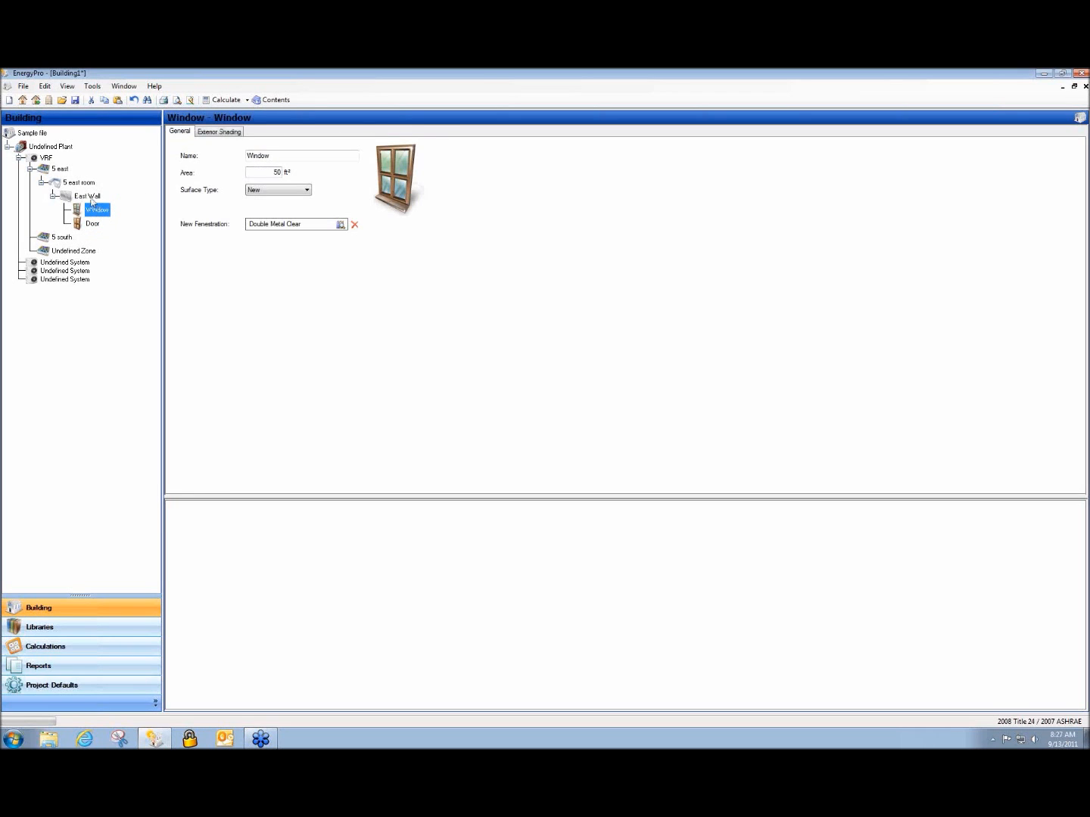
pyautogui.click(88, 197)
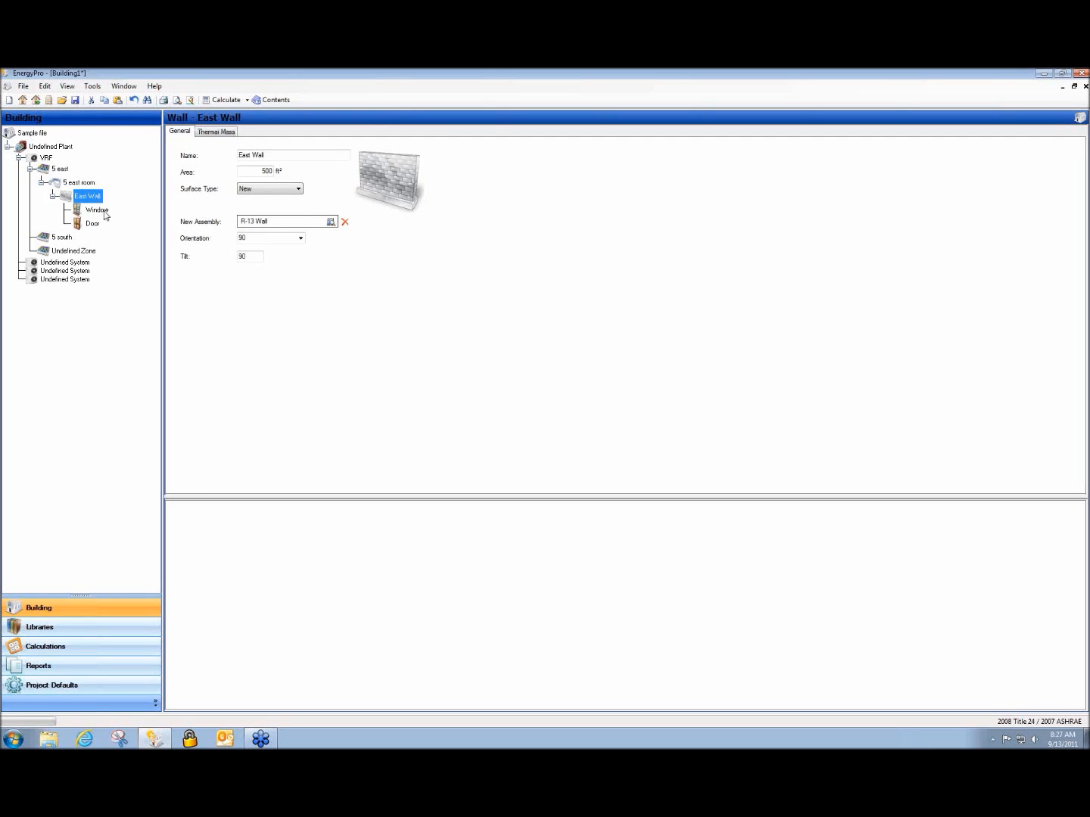
pyautogui.click(99, 210)
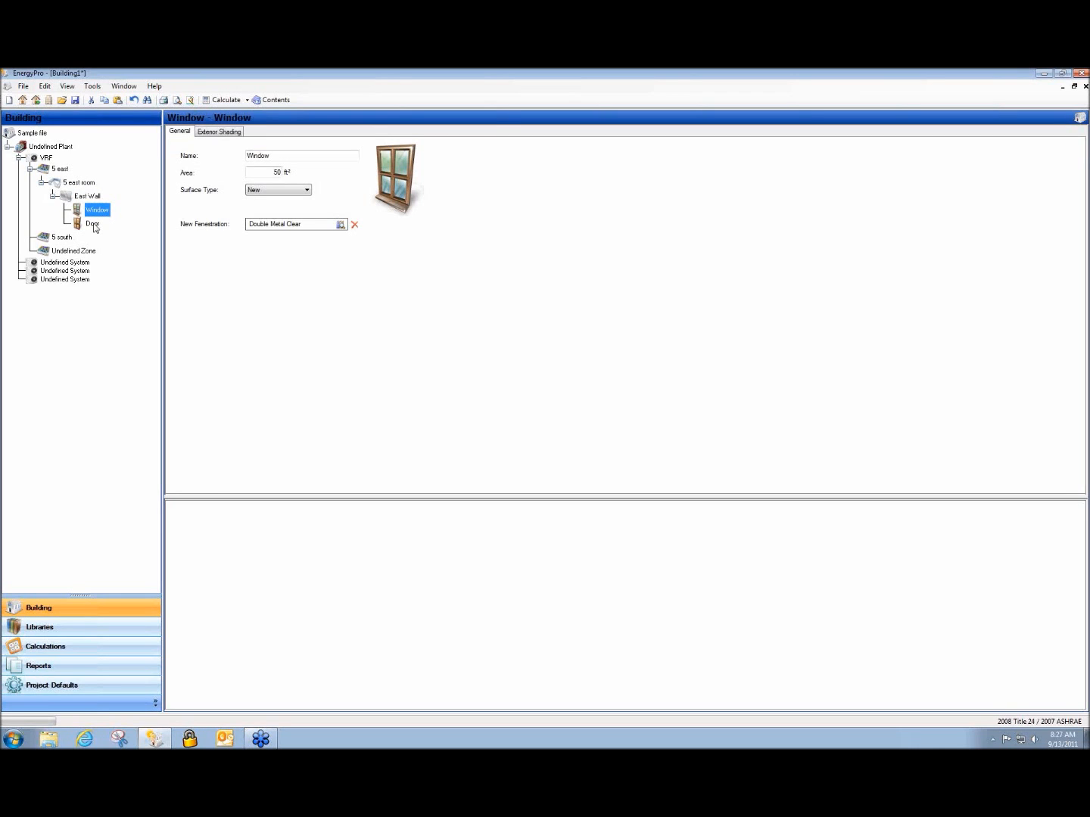
pyautogui.click(93, 224)
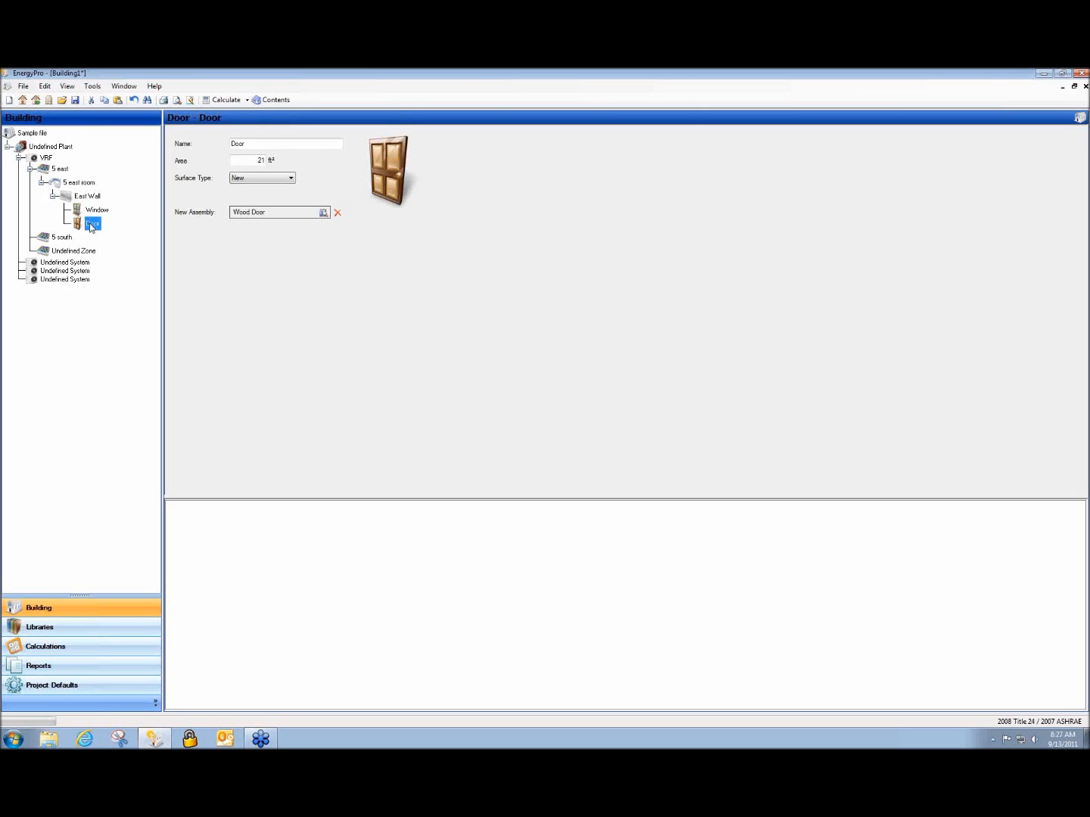
pyautogui.click(96, 210)
pyautogui.click(280, 173)
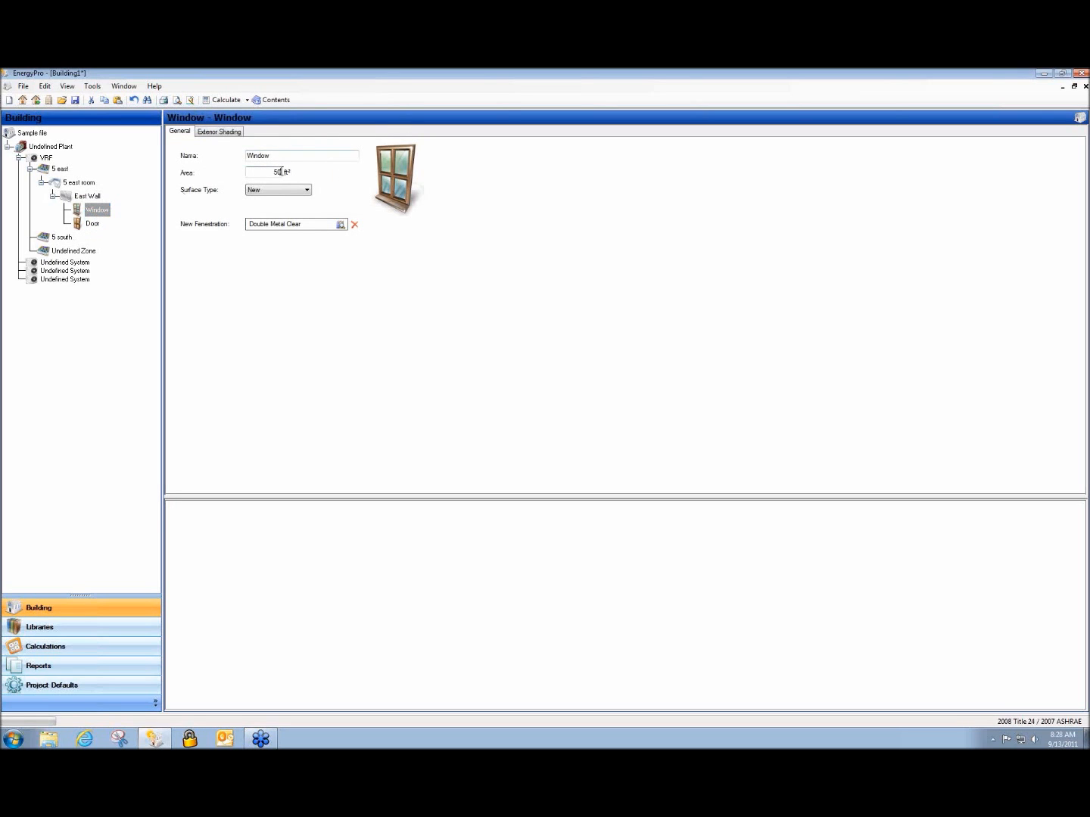
pyautogui.press('BackSpace')
pyautogui.write('80')
pyautogui.click(89, 224)
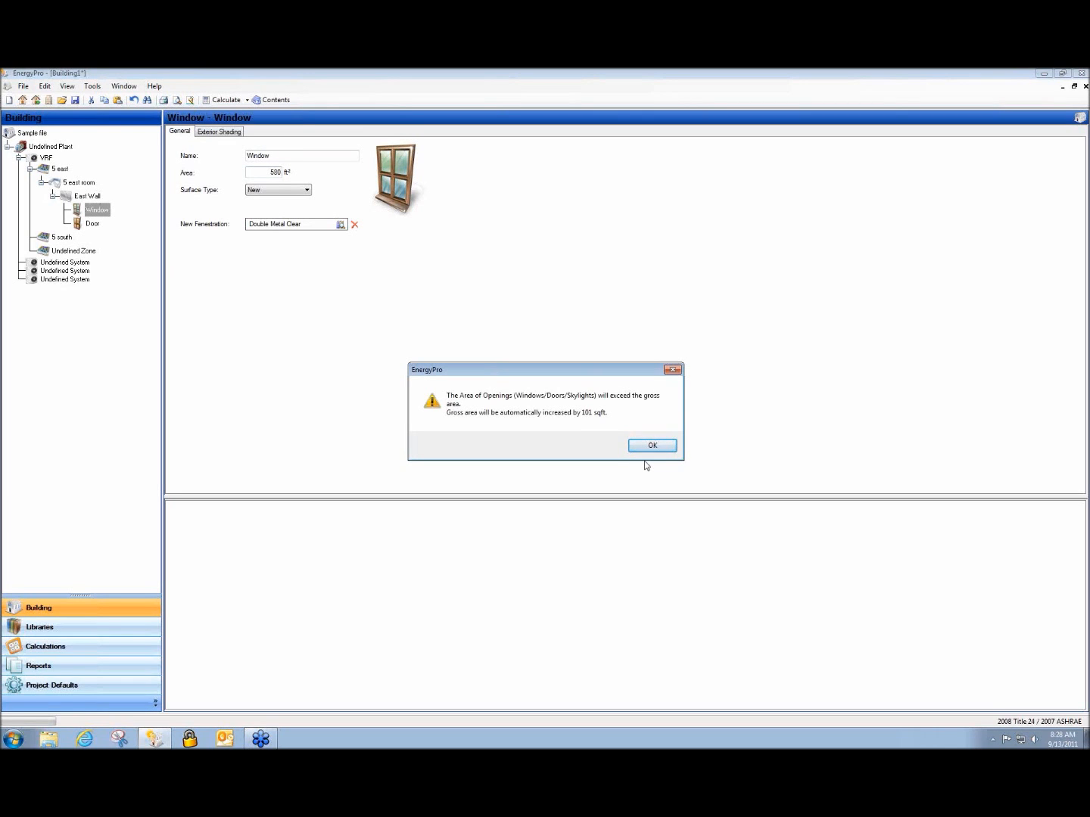
pyautogui.click(654, 447)
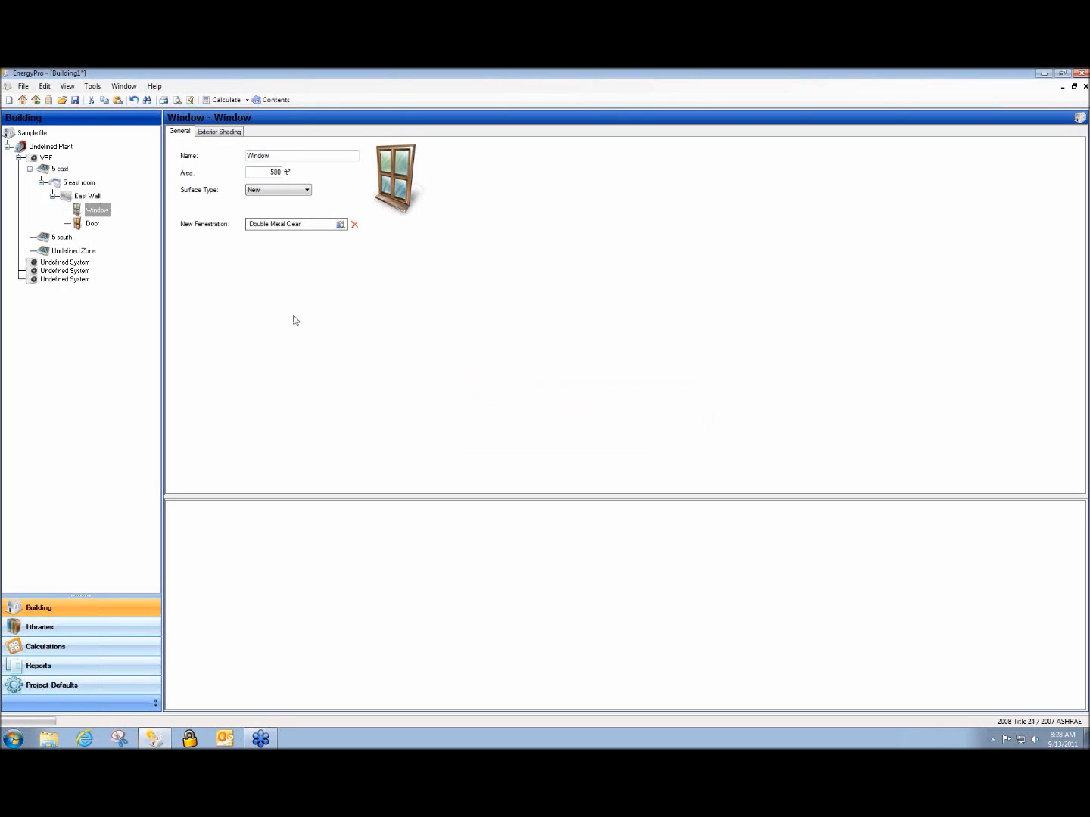
pyautogui.click(86, 199)
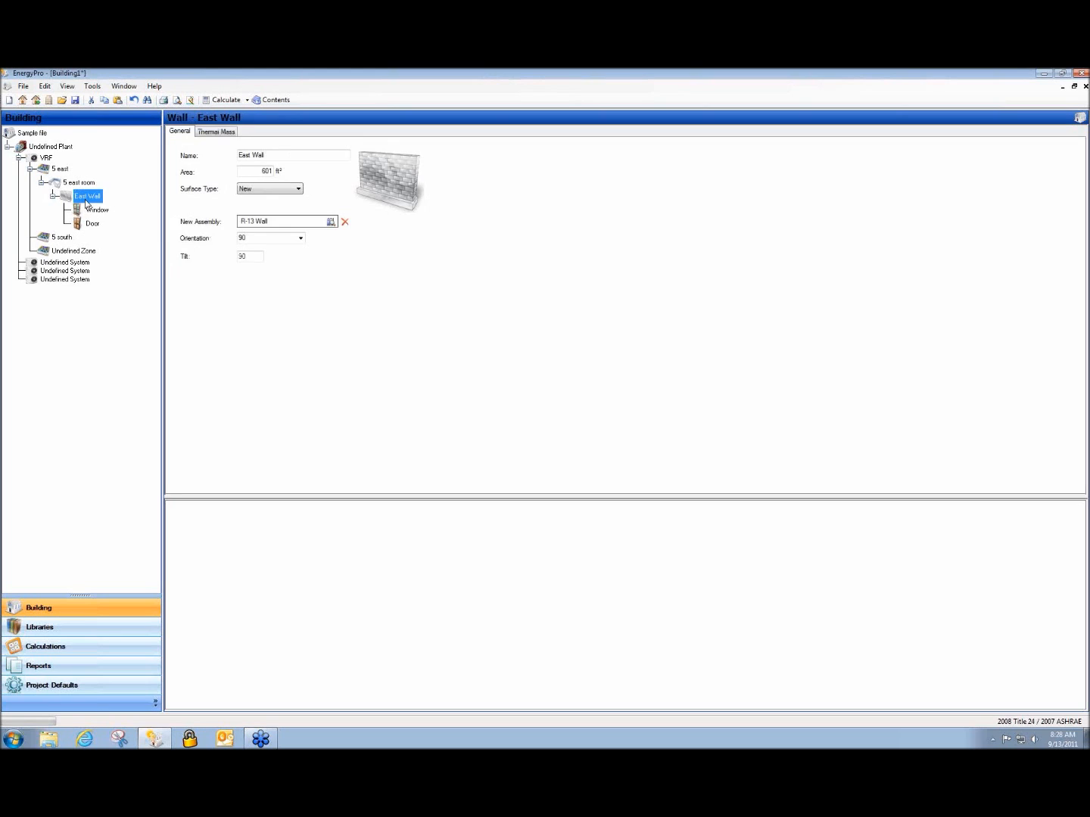
pyautogui.rightClick(87, 200)
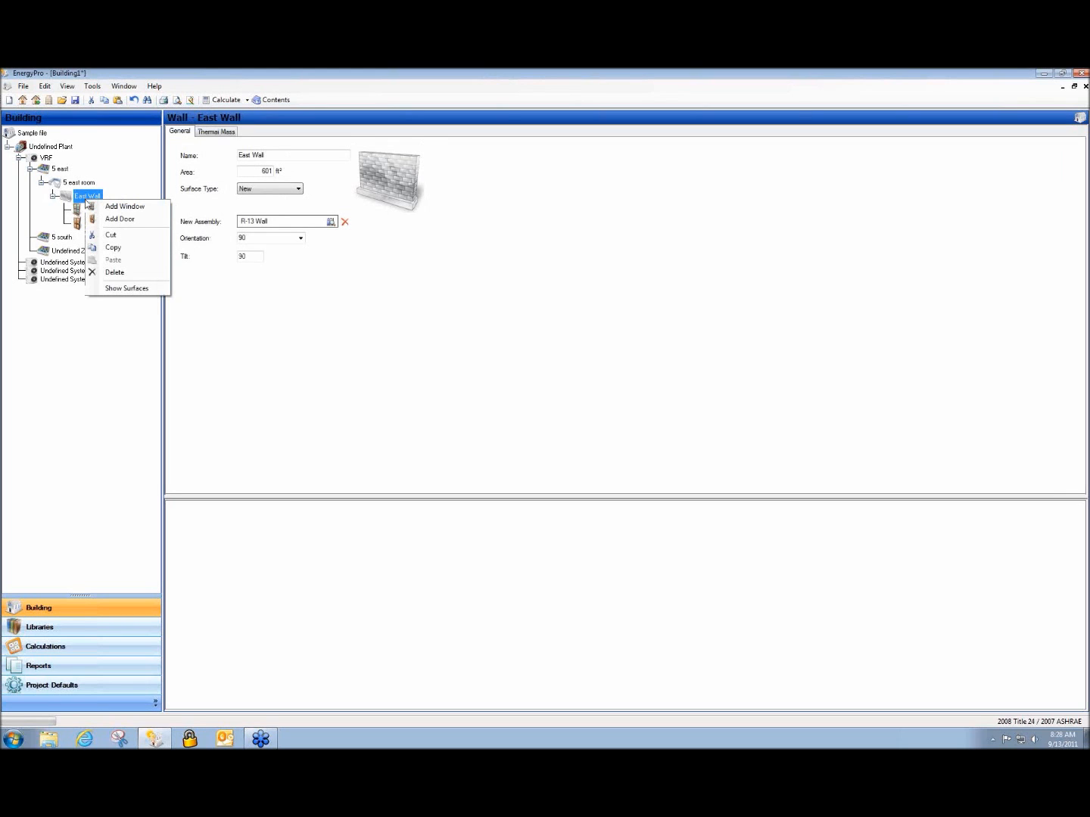
# - Add a roof and a raised floor to the 5 east room
pyautogui.rightClick(77, 186)
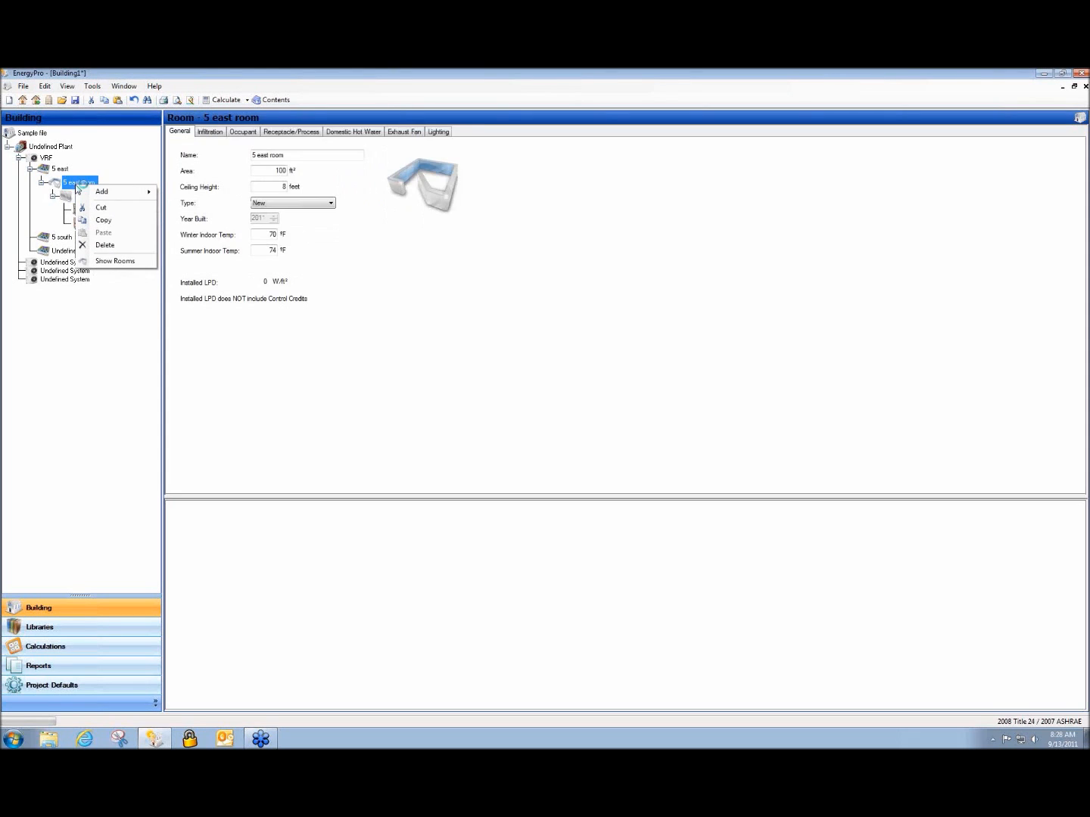
pyautogui.moveTo(104, 194)
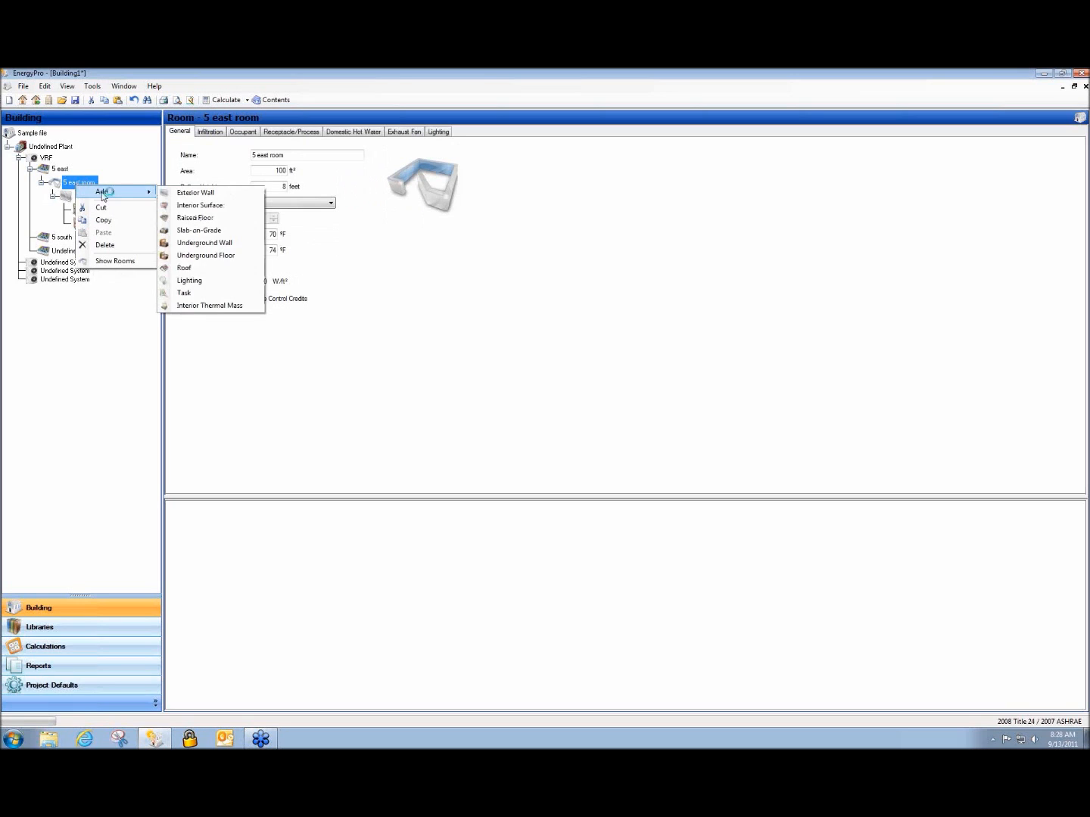
pyautogui.click(222, 269)
pyautogui.rightClick(83, 186)
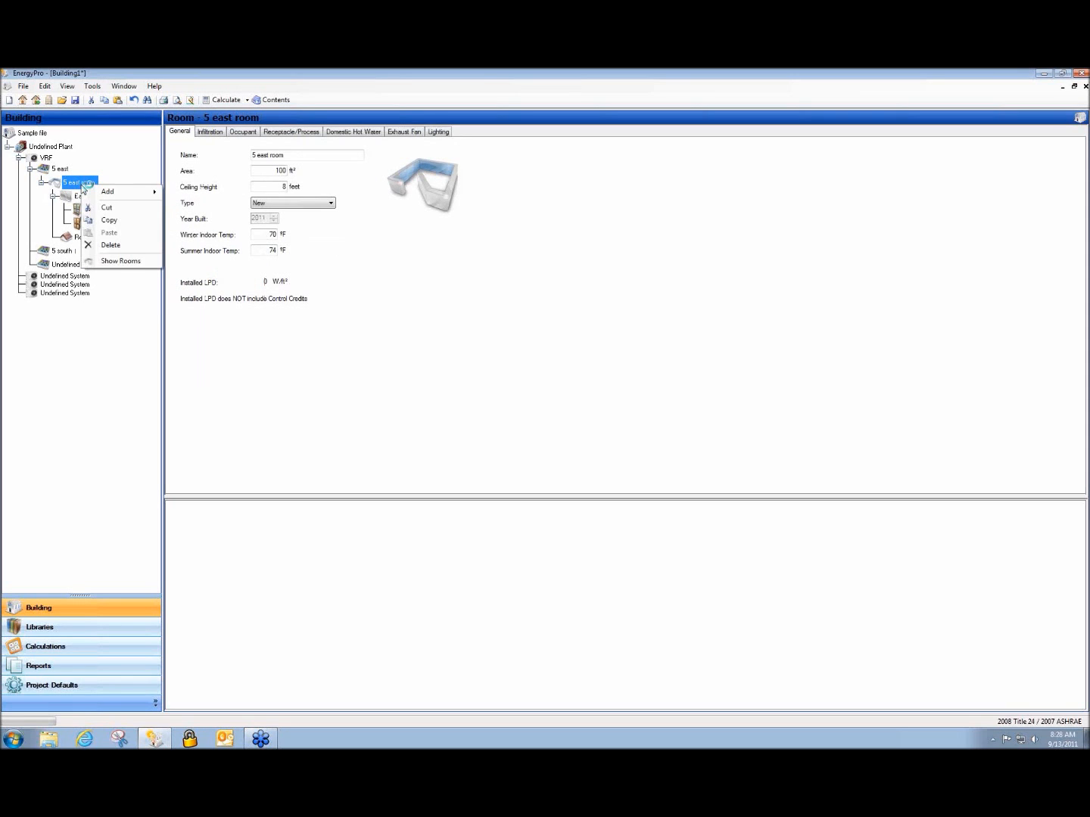
pyautogui.moveTo(110, 192)
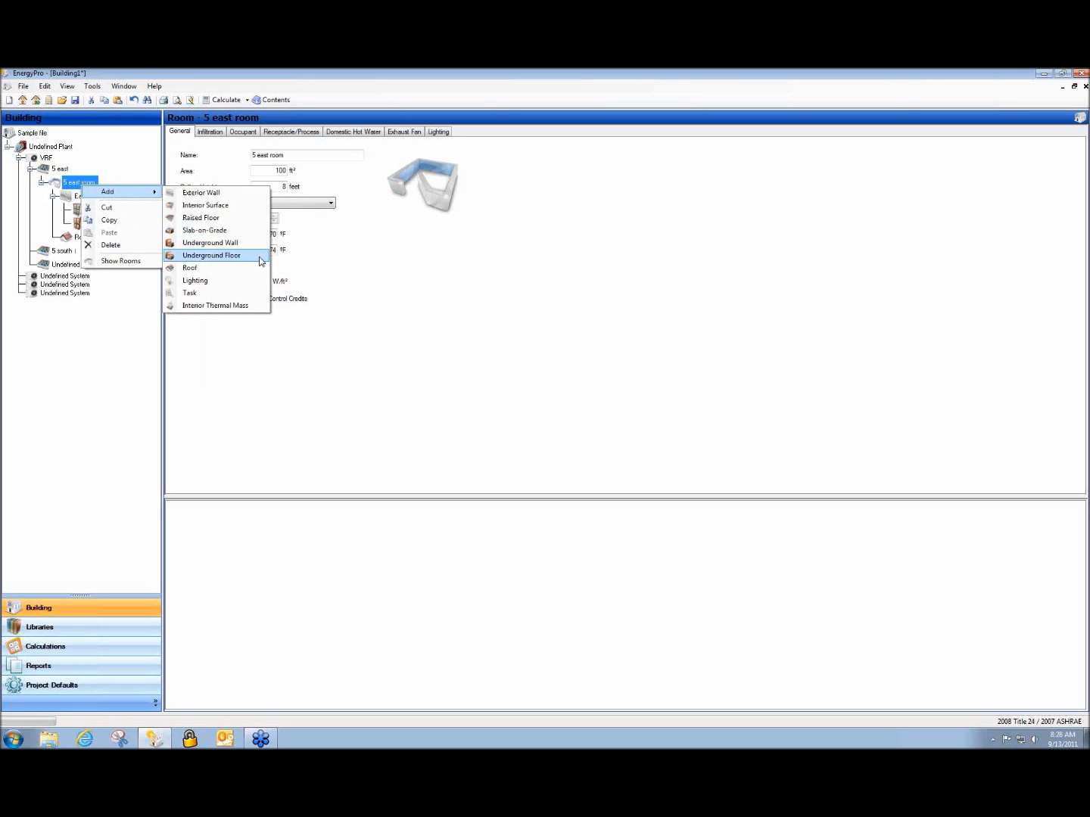
pyautogui.click(227, 218)
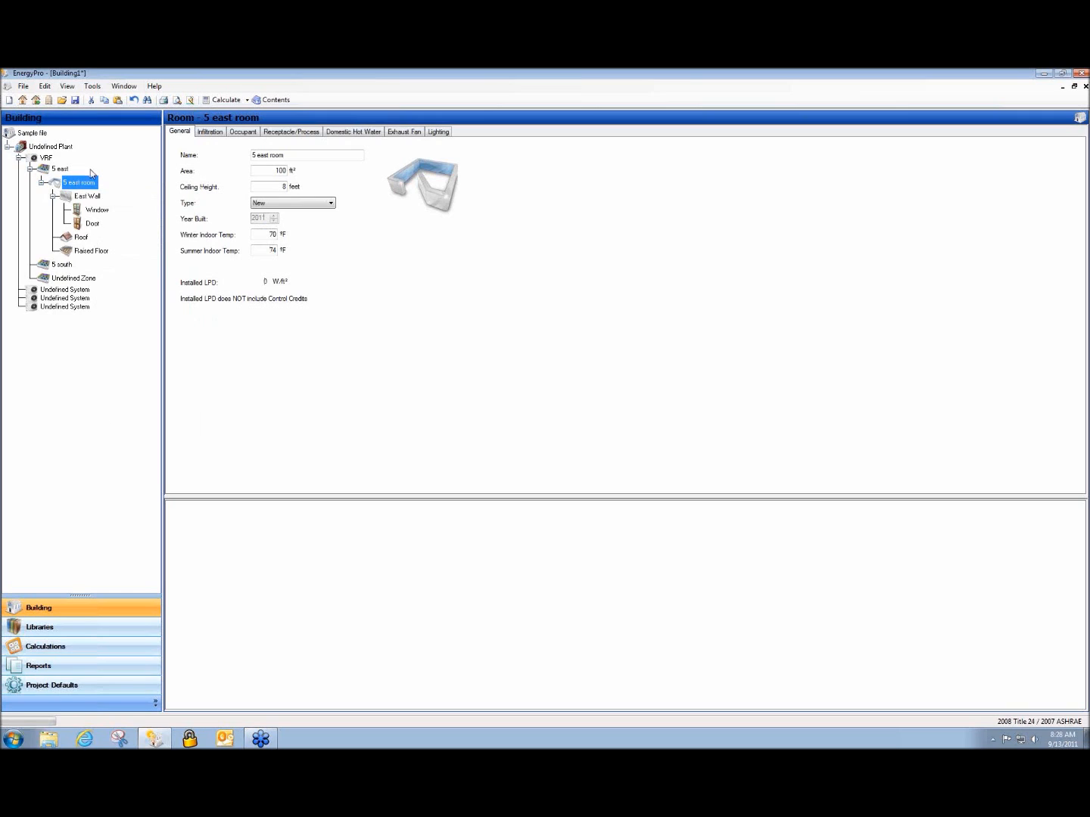
# - Add a lighting item to the 5 east room
pyautogui.click(53, 196)
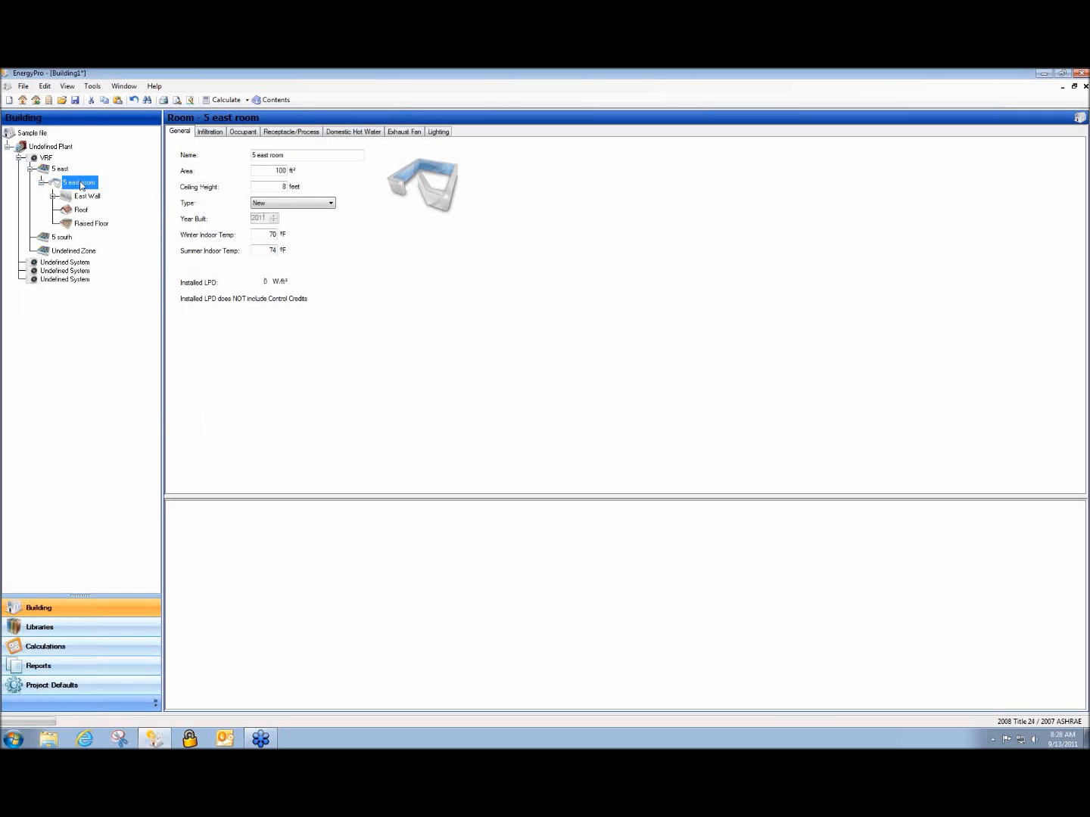
pyautogui.rightClick(81, 187)
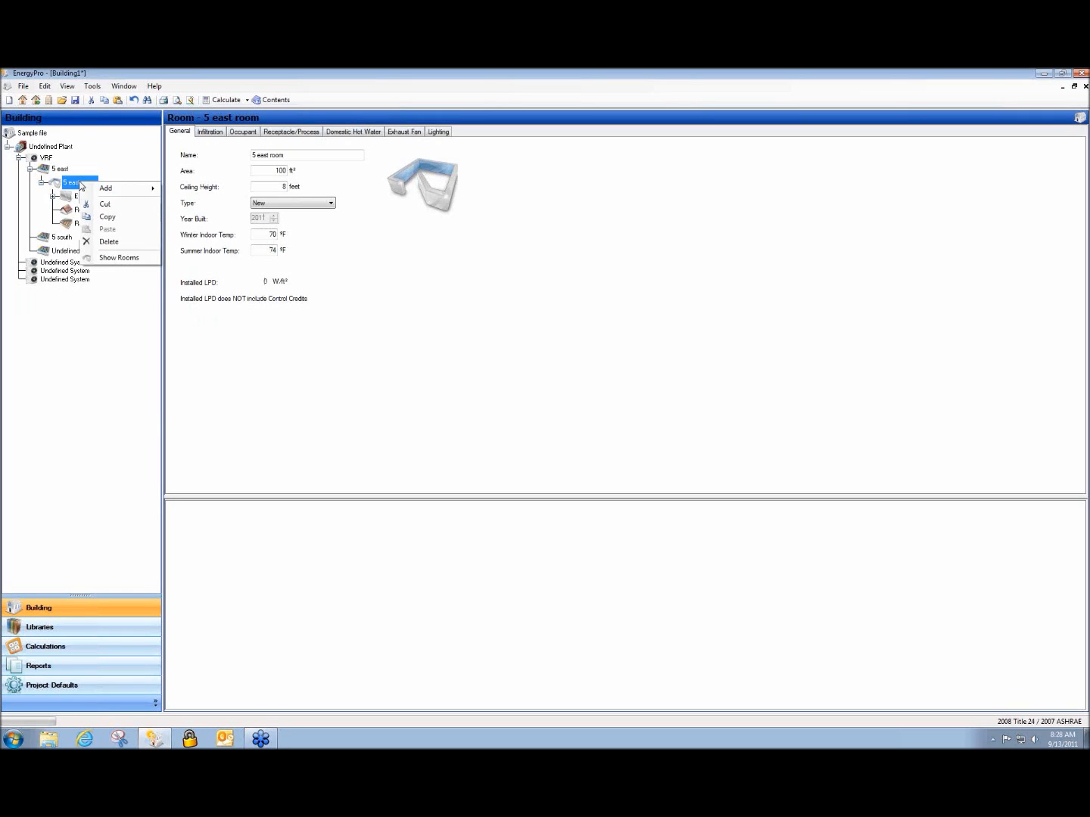
pyautogui.moveTo(113, 188)
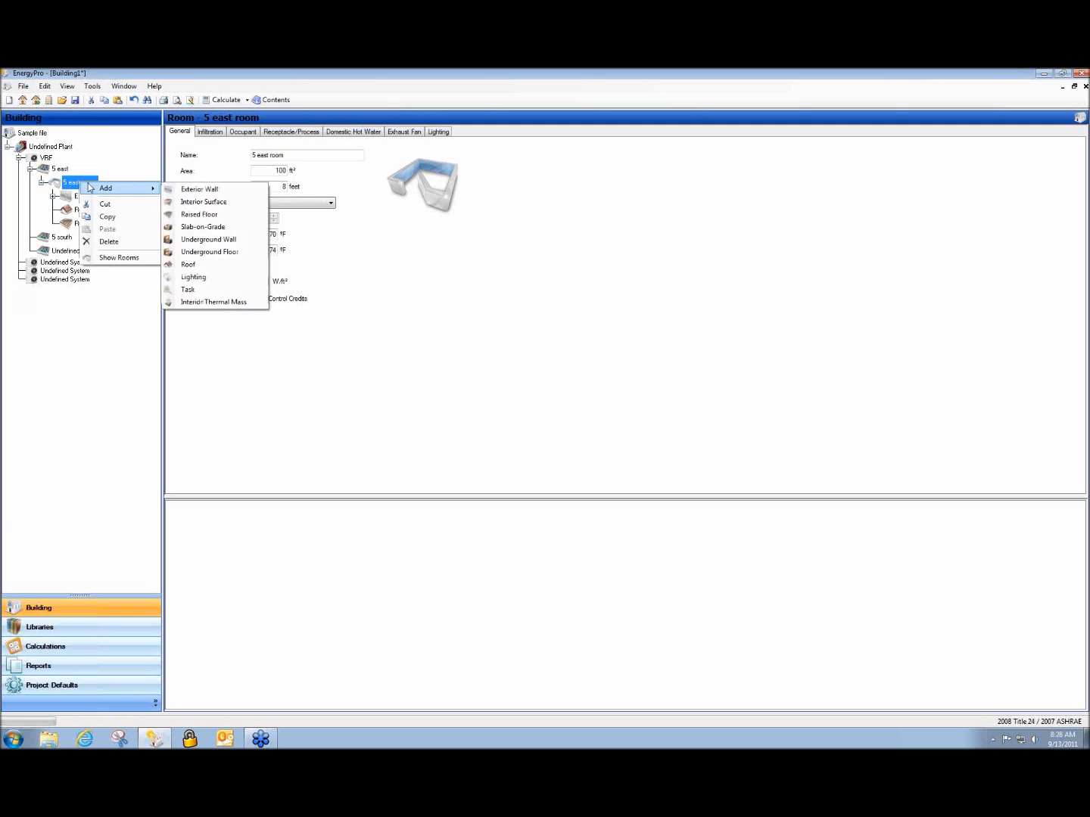
pyautogui.click(221, 275)
# - Assign the (2) 40w Fluorescent Circline T5 Elec luminaire to the new lighting item
pyautogui.click(84, 238)
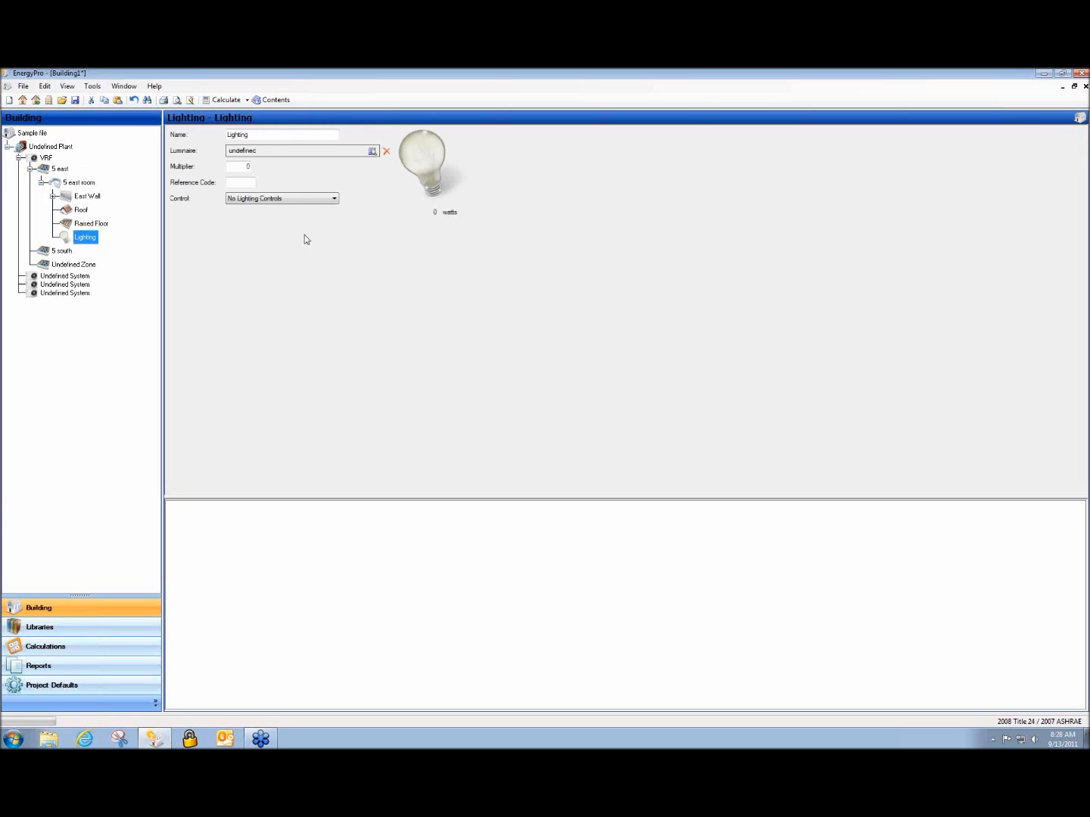
pyautogui.click(257, 151)
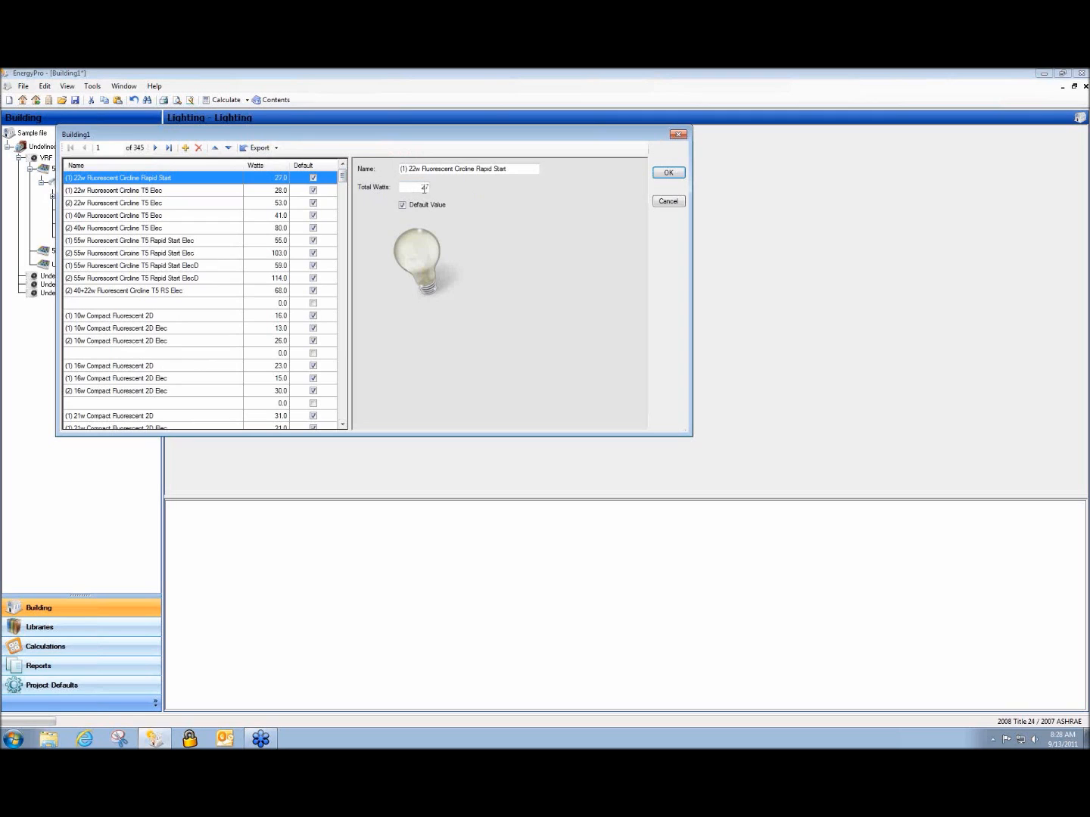
pyautogui.click(123, 228)
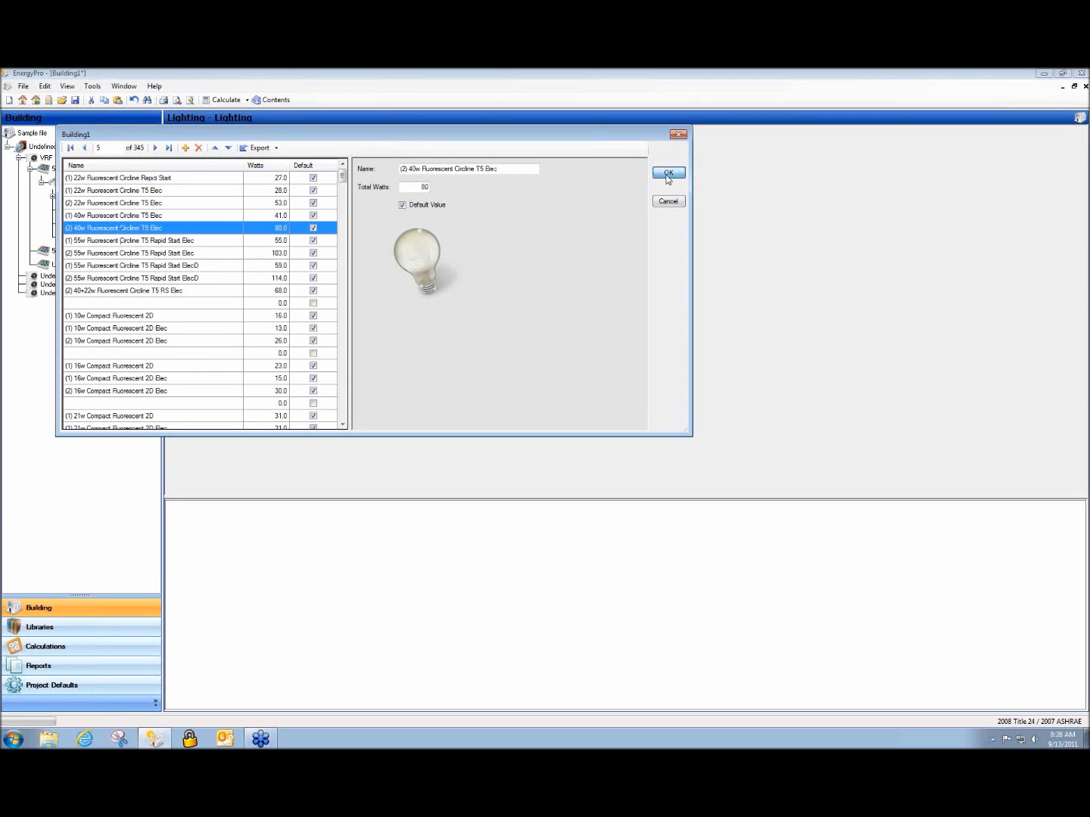
pyautogui.click(669, 174)
# - Set the lighting item's multiplier to 10 and enter F1 as both its reference code and its name
pyautogui.click(246, 168)
pyautogui.write('10')
pyautogui.click(239, 184)
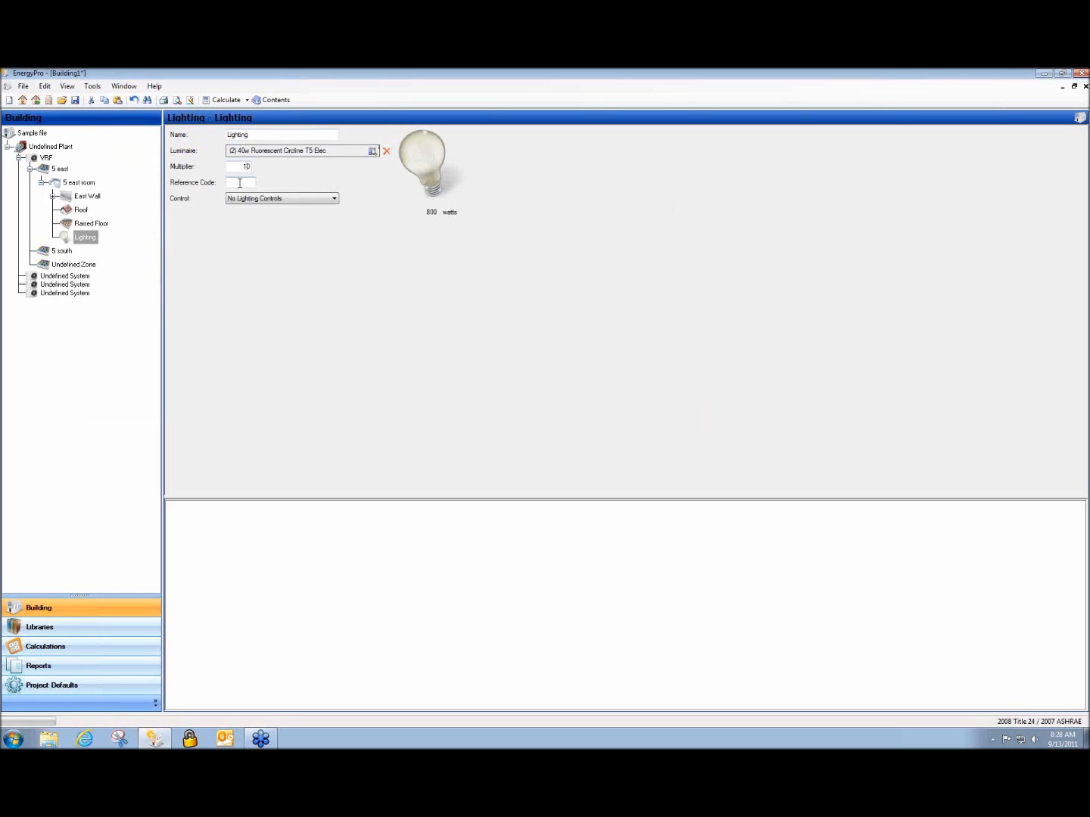
pyautogui.write('F1')
pyautogui.moveTo(255, 134); pyautogui.dragTo(201, 134)
pyautogui.write('F1')
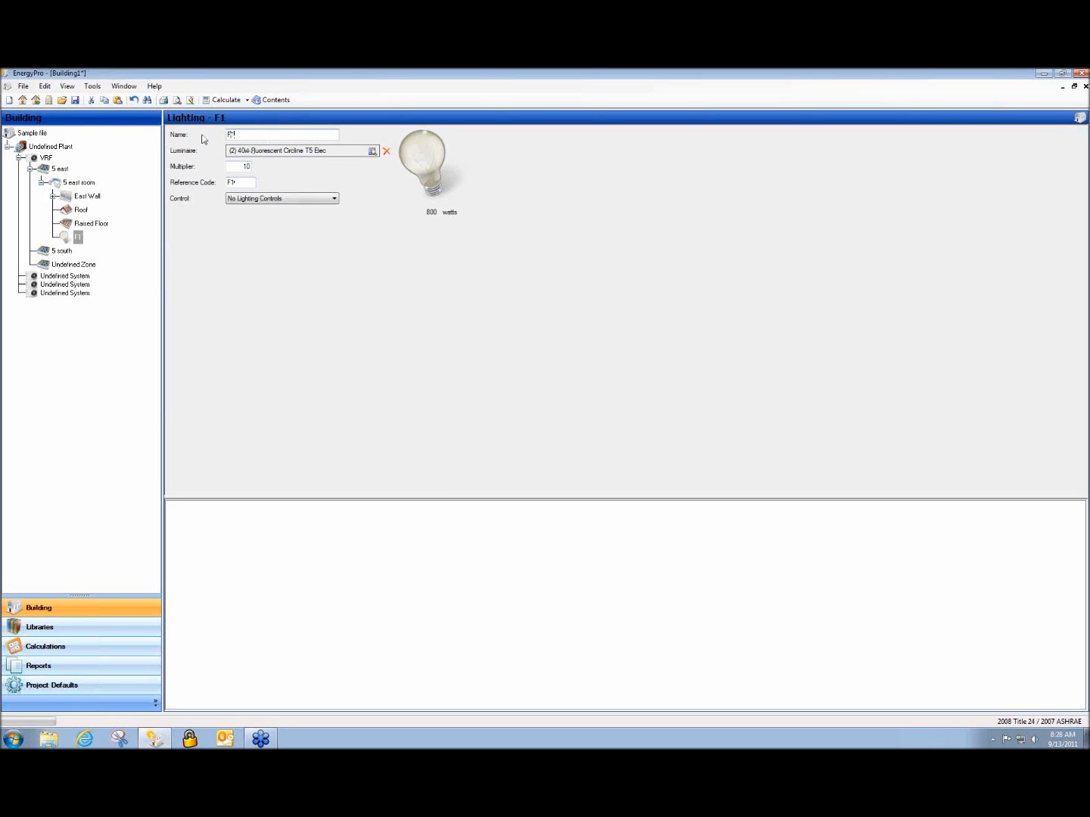
# - Add a second lighting item to the 5 east room and display its properties
pyautogui.rightClick(77, 184)
pyautogui.moveTo(85, 192)
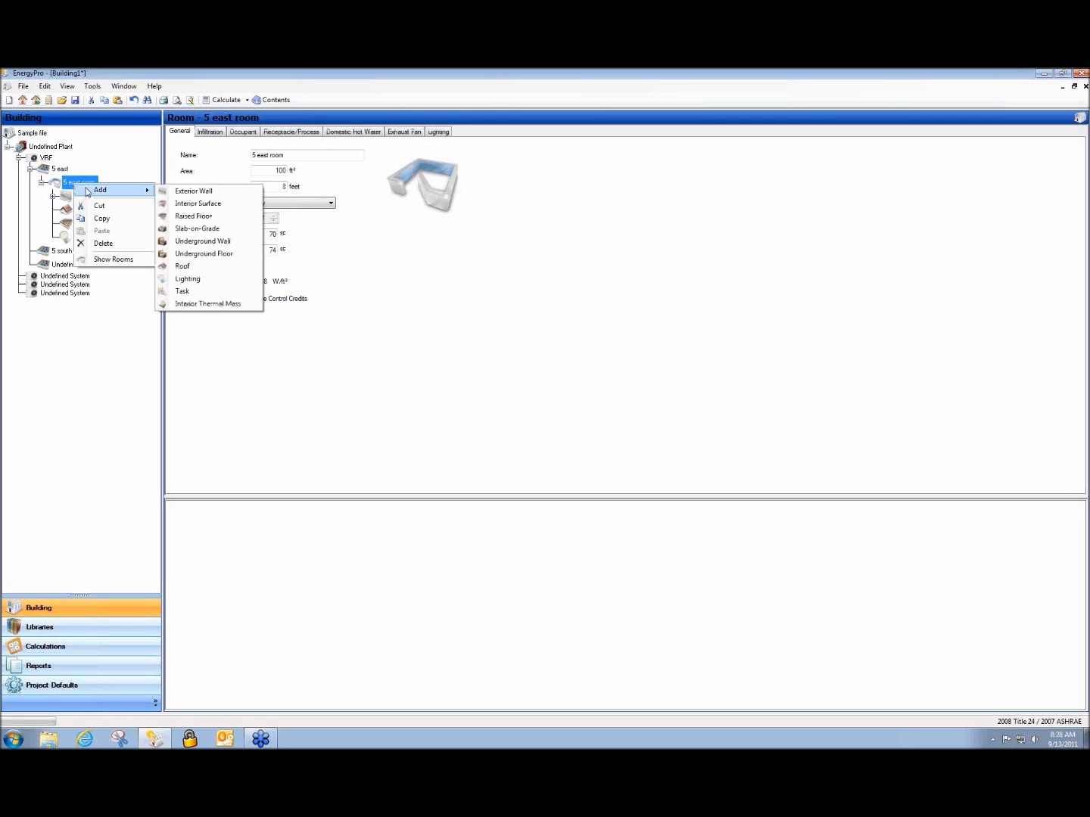
pyautogui.click(241, 280)
pyautogui.click(86, 252)
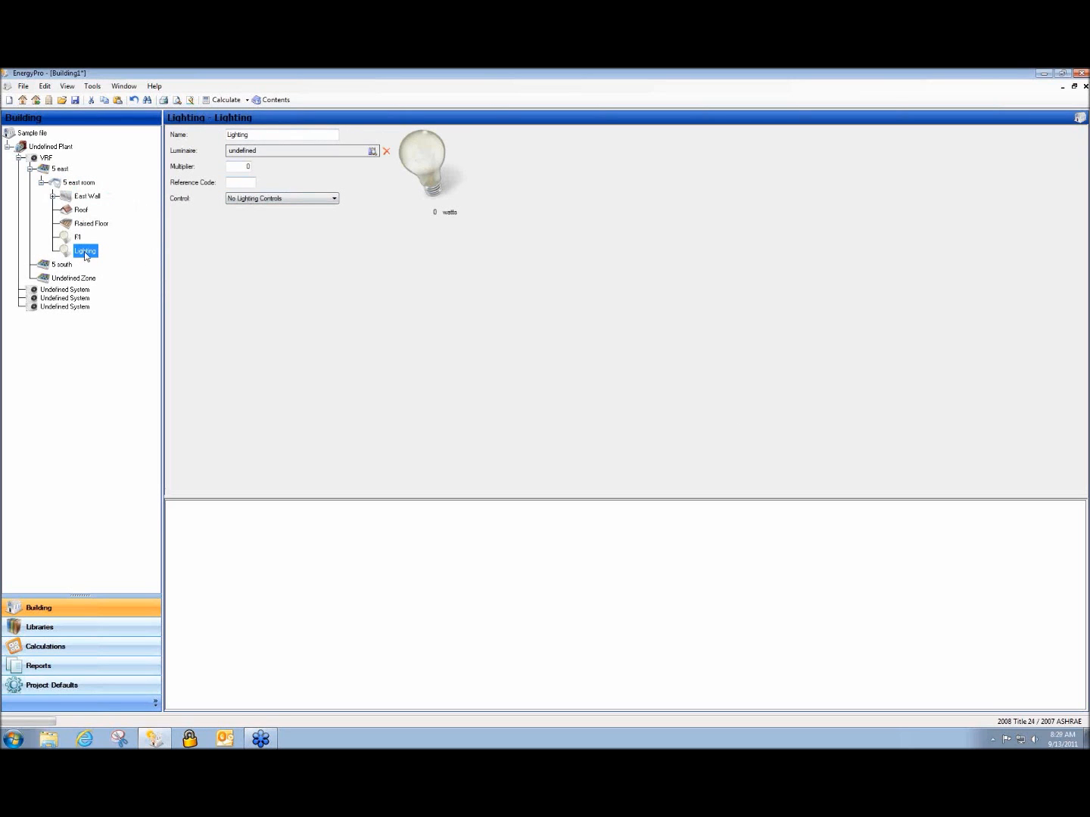
# - Rename the Double Metal Clear fenestration assigned to the East Wall window as Milgard
pyautogui.click(83, 199)
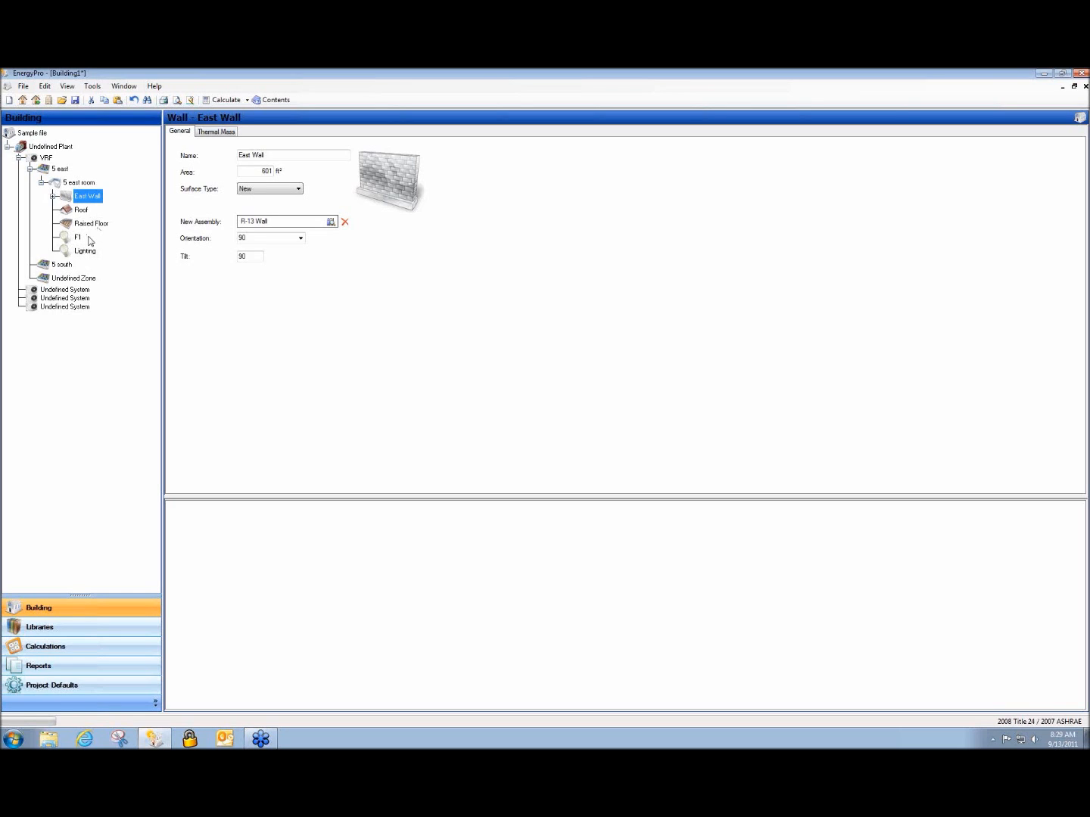
pyautogui.click(52, 195)
pyautogui.click(85, 210)
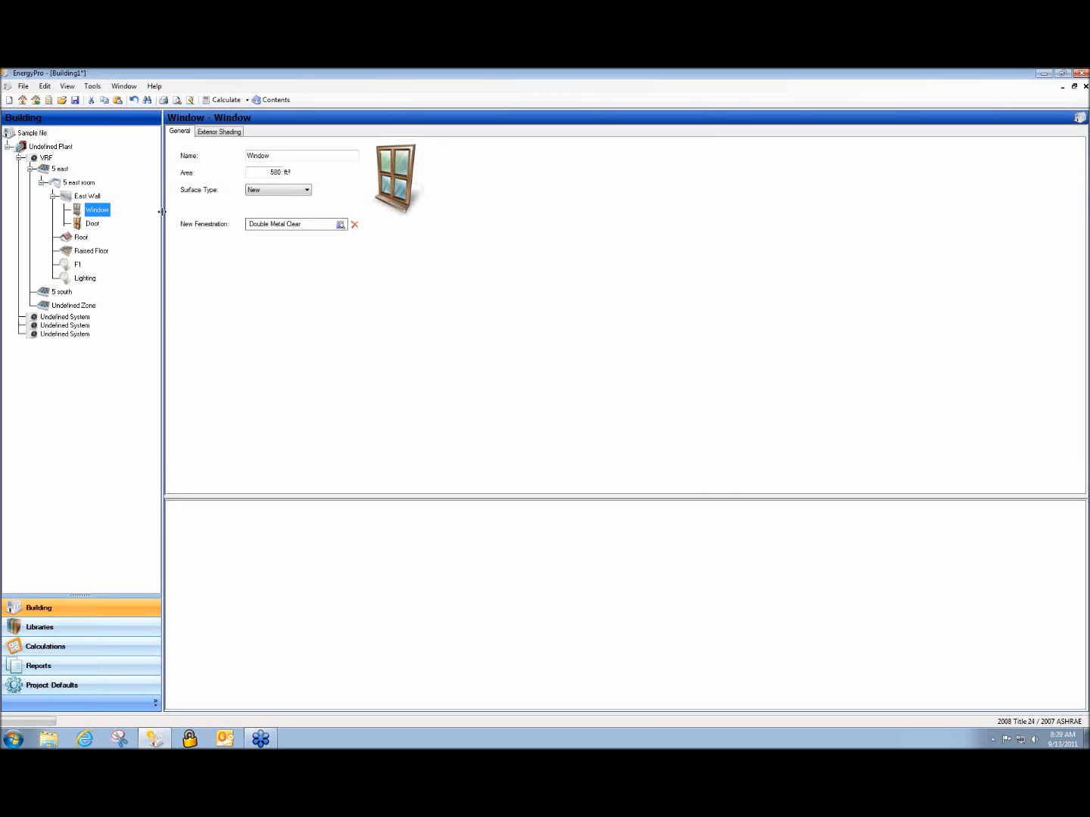
pyautogui.doubleClick(261, 224)
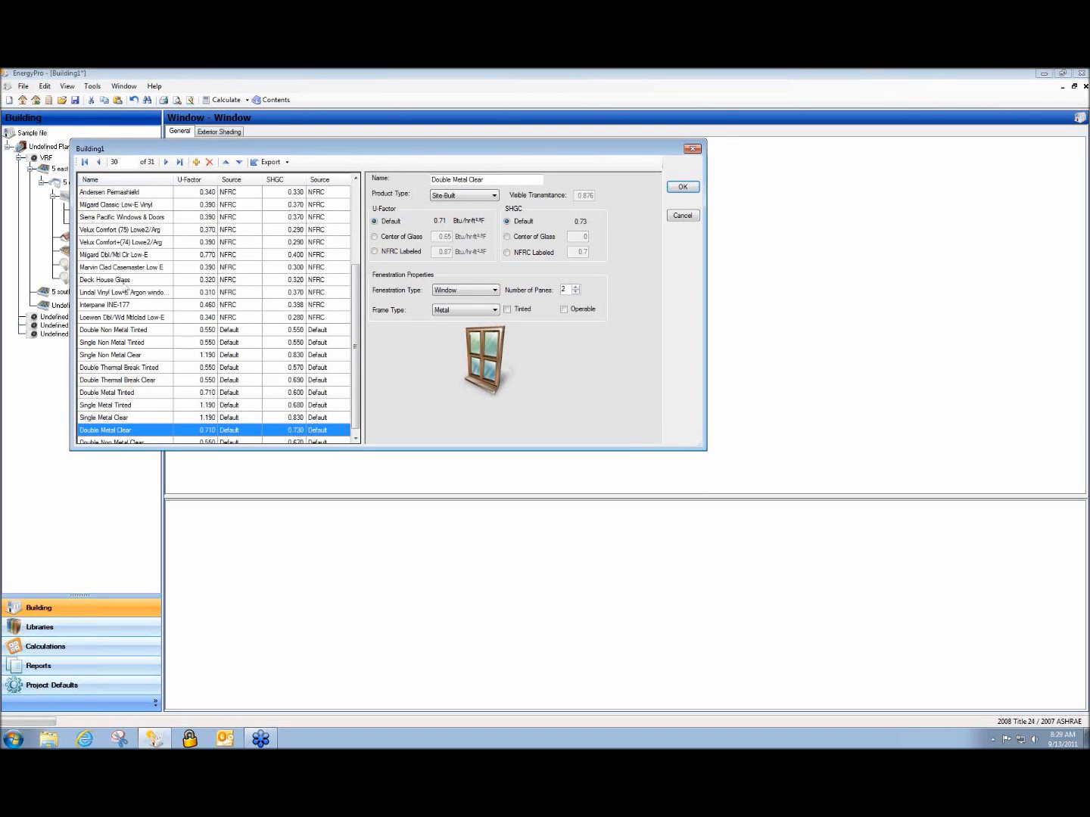
pyautogui.moveTo(511, 184); pyautogui.dragTo(389, 186)
pyautogui.write('Mtlgard')
pyautogui.click(685, 188)
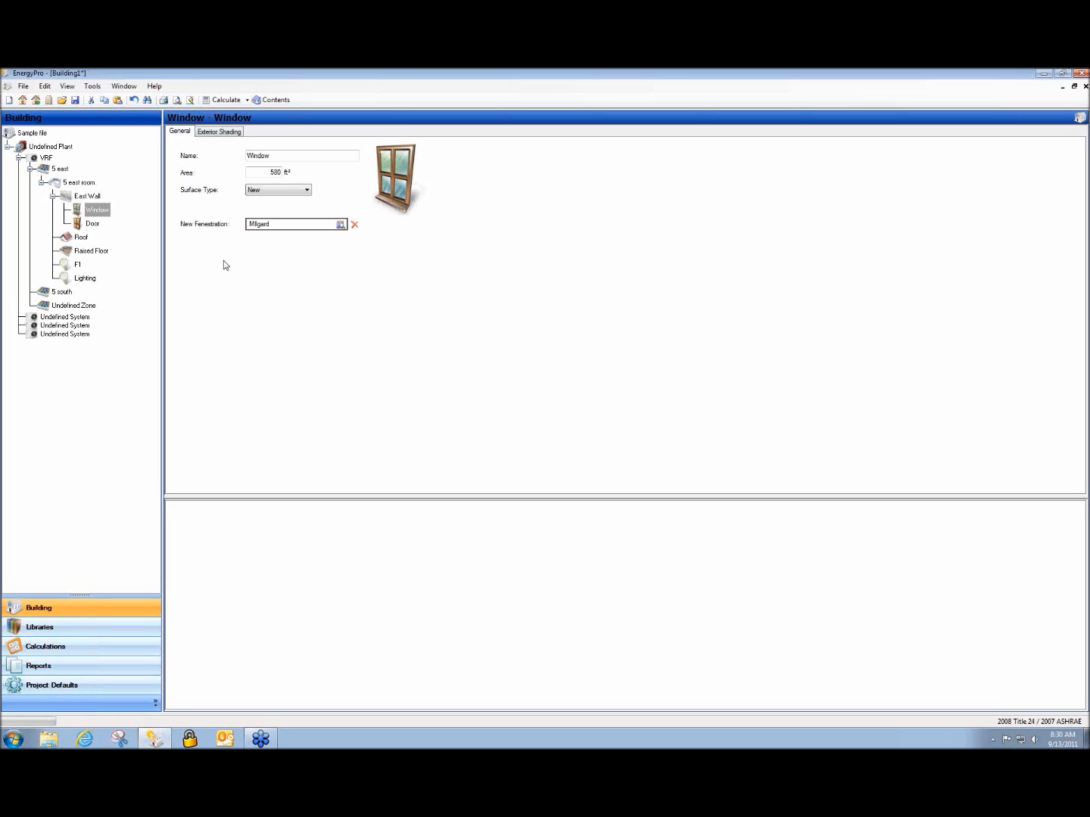
# - Open Retail Example.bld and preview its Nonresidential Performance Title 24 Forms report
pyautogui.click(61, 100)
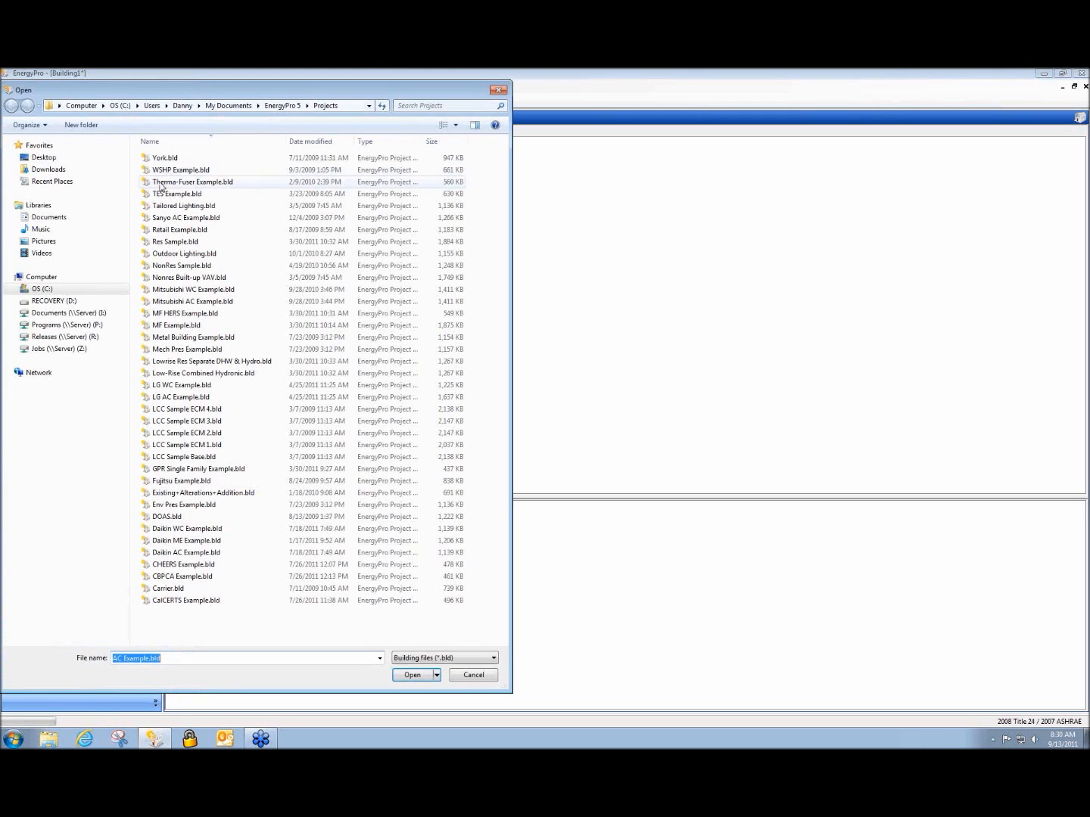
pyautogui.doubleClick(188, 231)
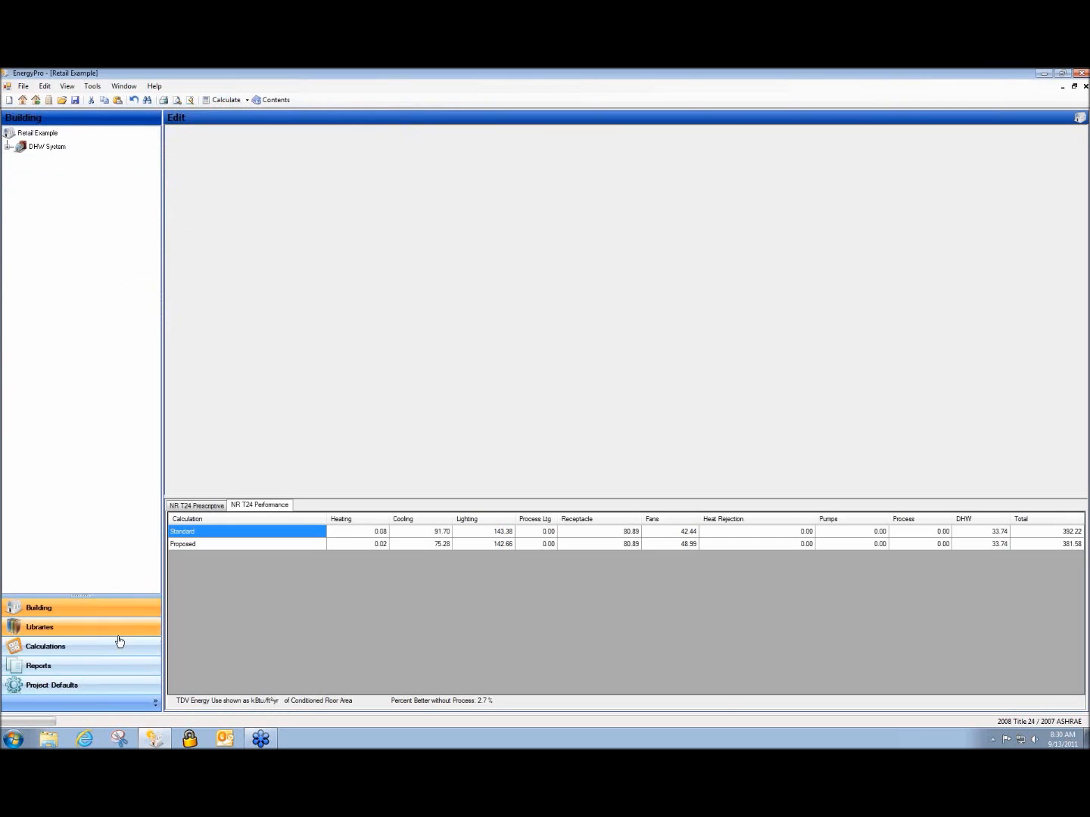
pyautogui.click(116, 664)
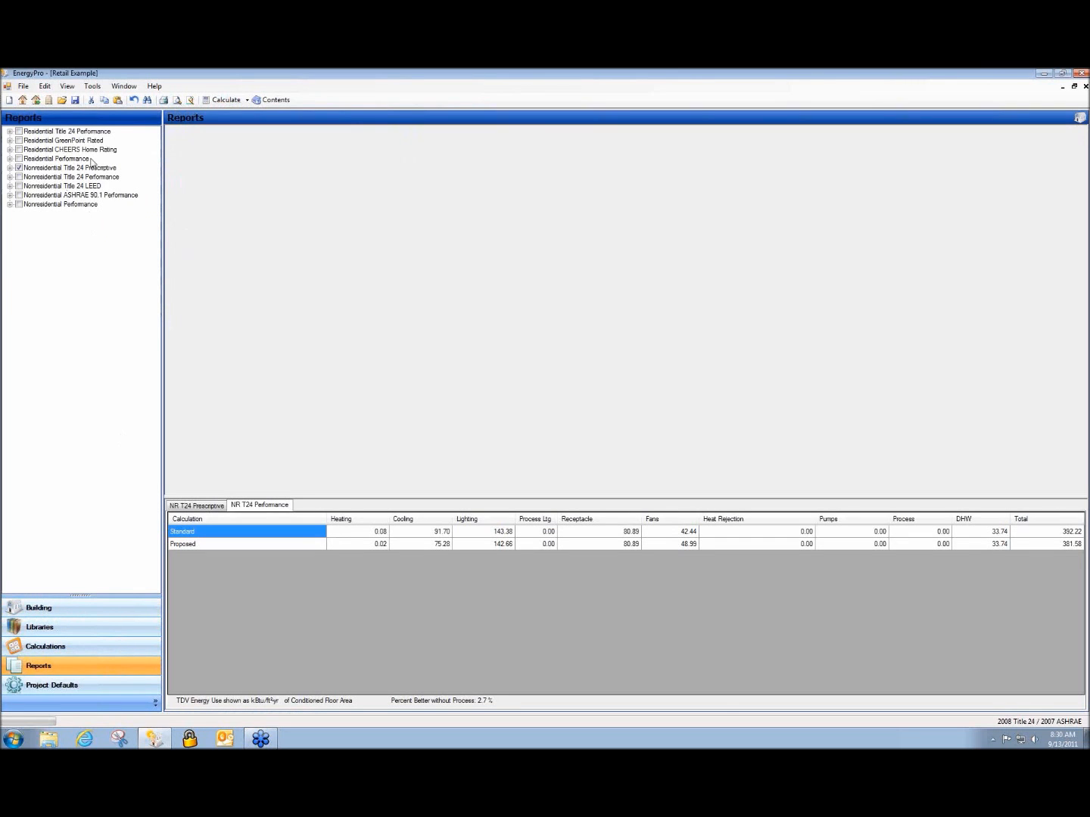
pyautogui.click(19, 177)
pyautogui.click(9, 177)
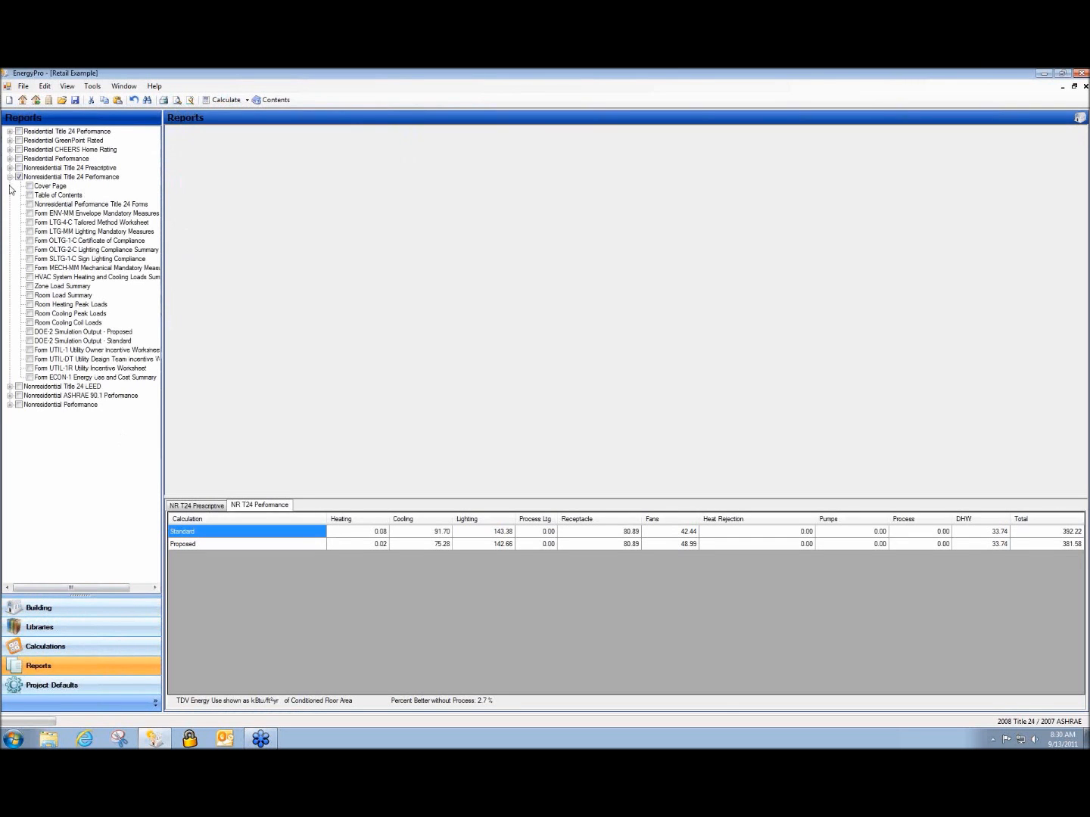
pyautogui.click(176, 100)
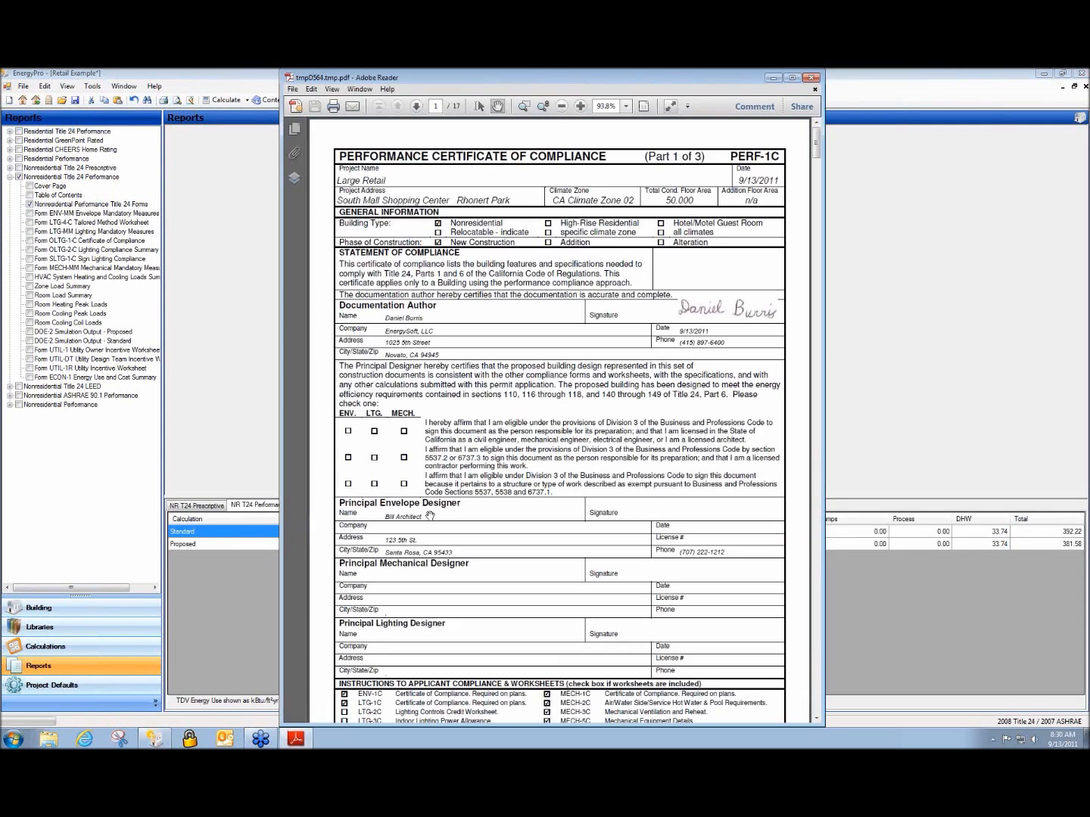
# - Examine the ENV-1C opaque and fenestration surface tables in the report, and close both the report and the Retail Example project
pyautogui.scroll(-20, 429, 514)
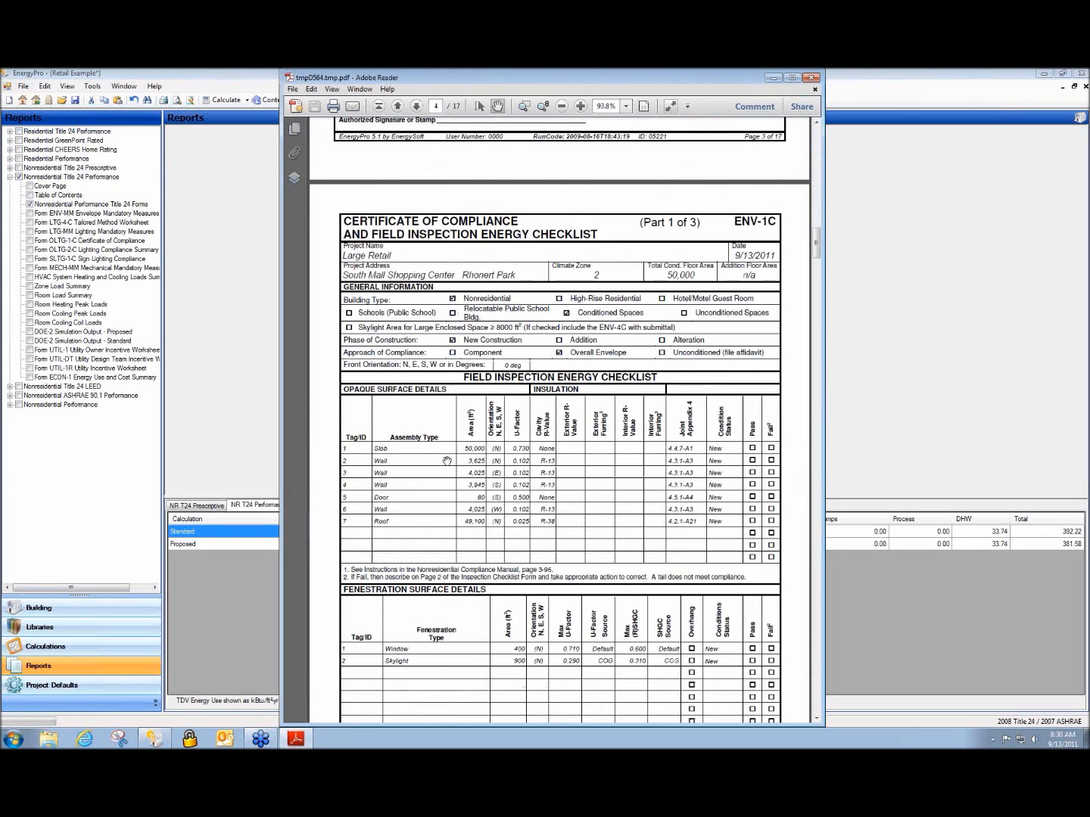
pyautogui.scroll(-3, 447, 461)
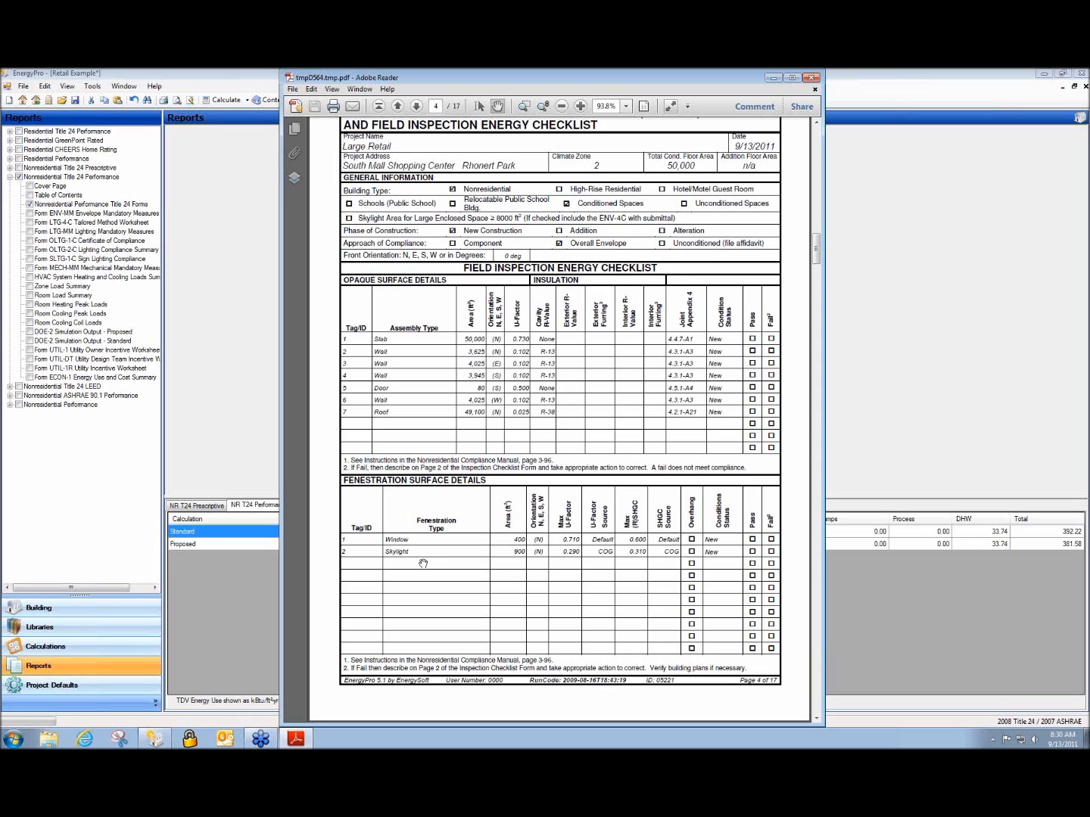
pyautogui.moveTo(662, 77); pyautogui.dragTo(555, 77)
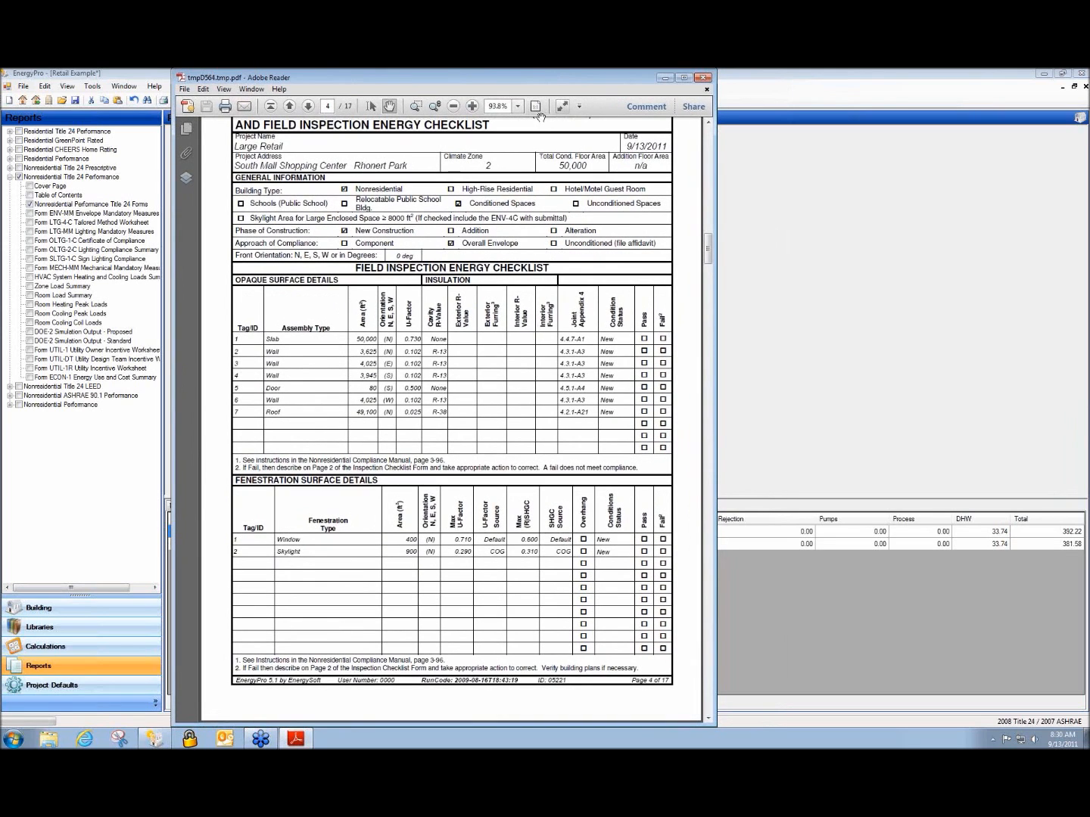
pyautogui.click(702, 78)
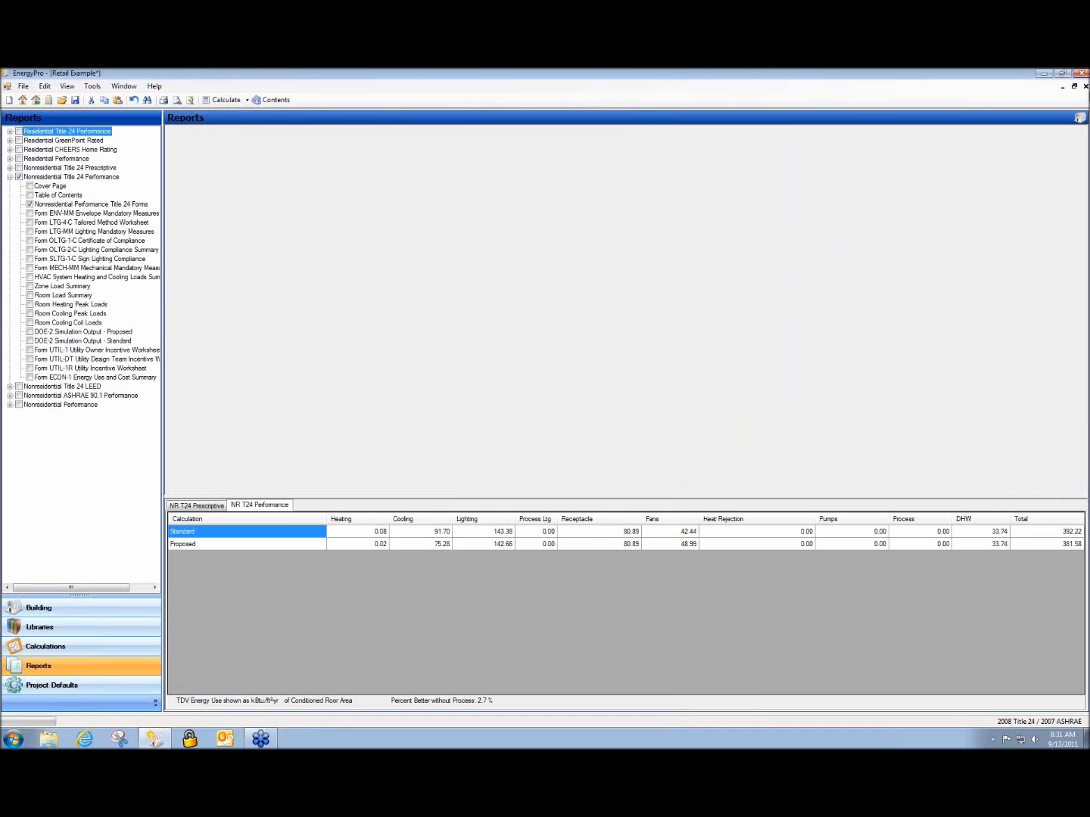
pyautogui.click(1086, 85)
pyautogui.click(581, 443)
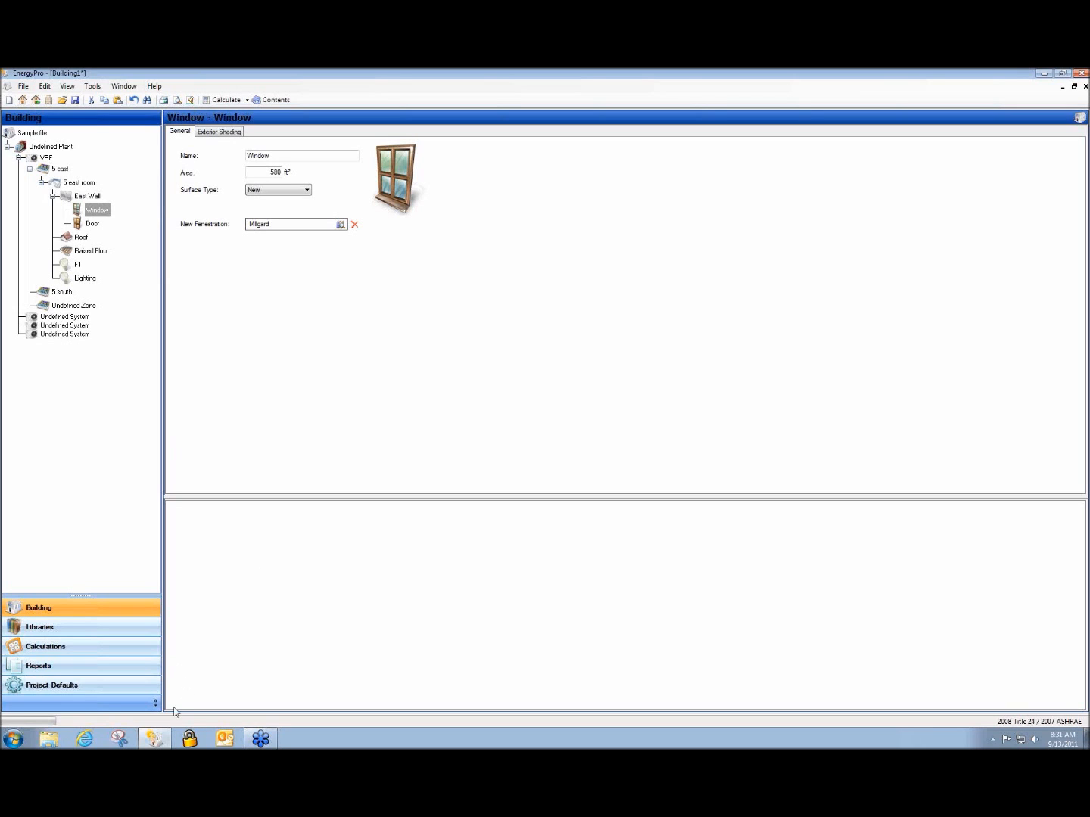
# - Enable the NR 90.1 Performance and NR T24 LEED calculations for the building
pyautogui.click(38, 651)
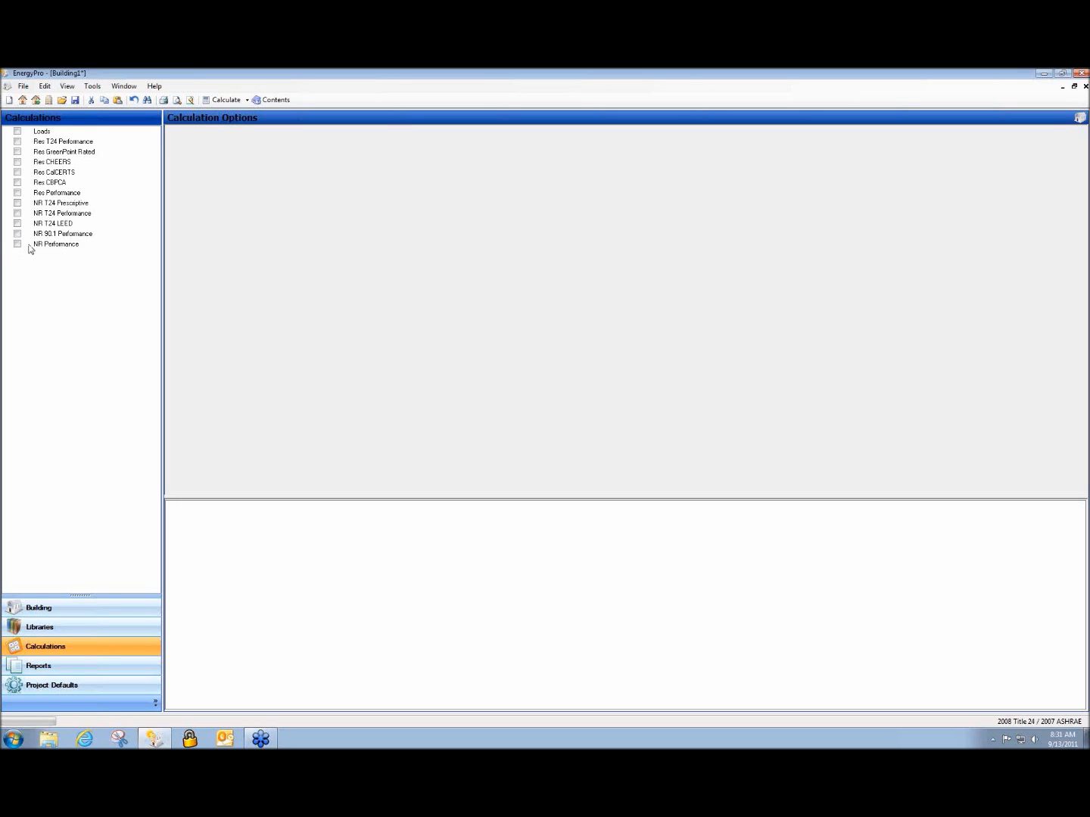
pyautogui.click(43, 237)
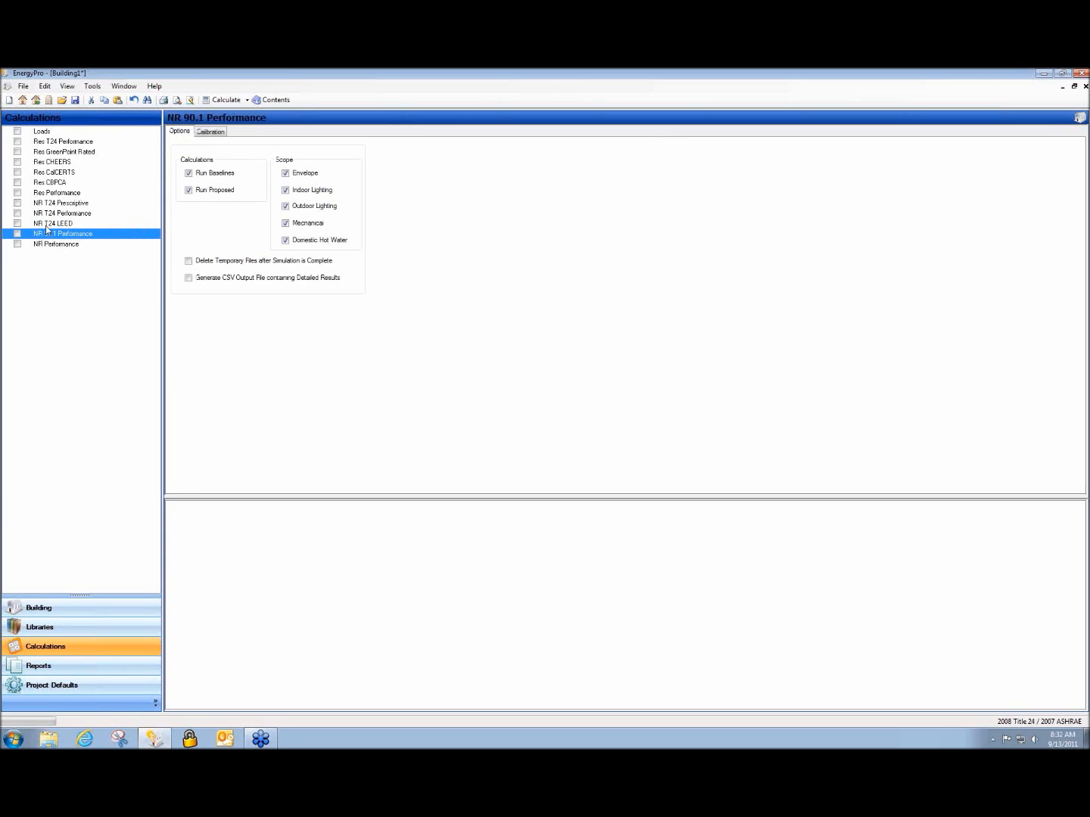
pyautogui.click(45, 227)
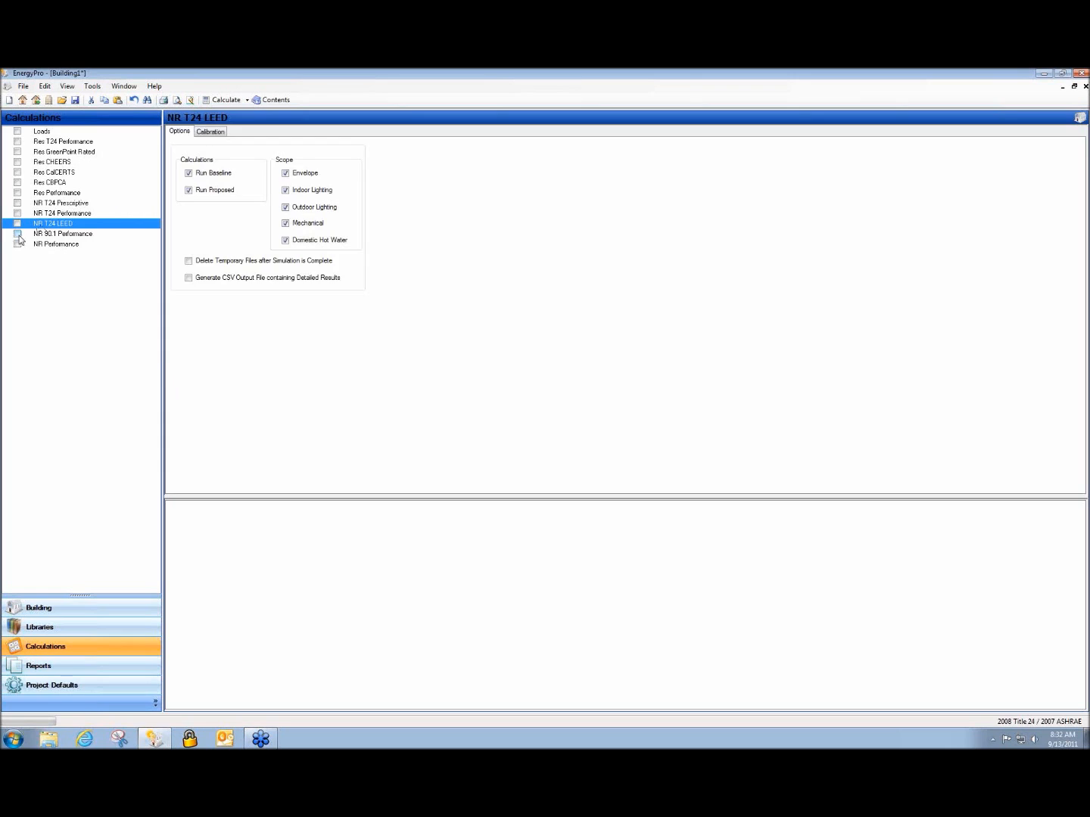
pyautogui.click(17, 236)
pyautogui.click(16, 224)
# - Compare the options of the NR 90.1 Performance, NR T24 LEED and NR T24 Performance calculations
pyautogui.click(50, 235)
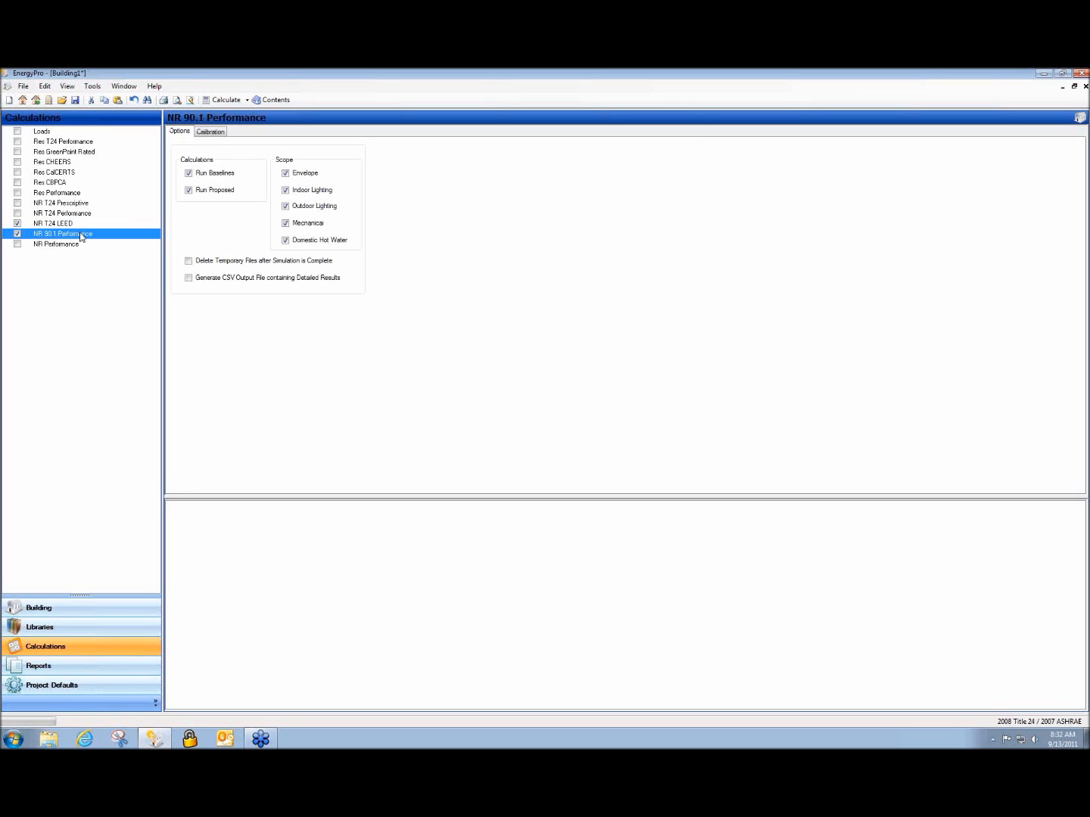
pyautogui.click(67, 225)
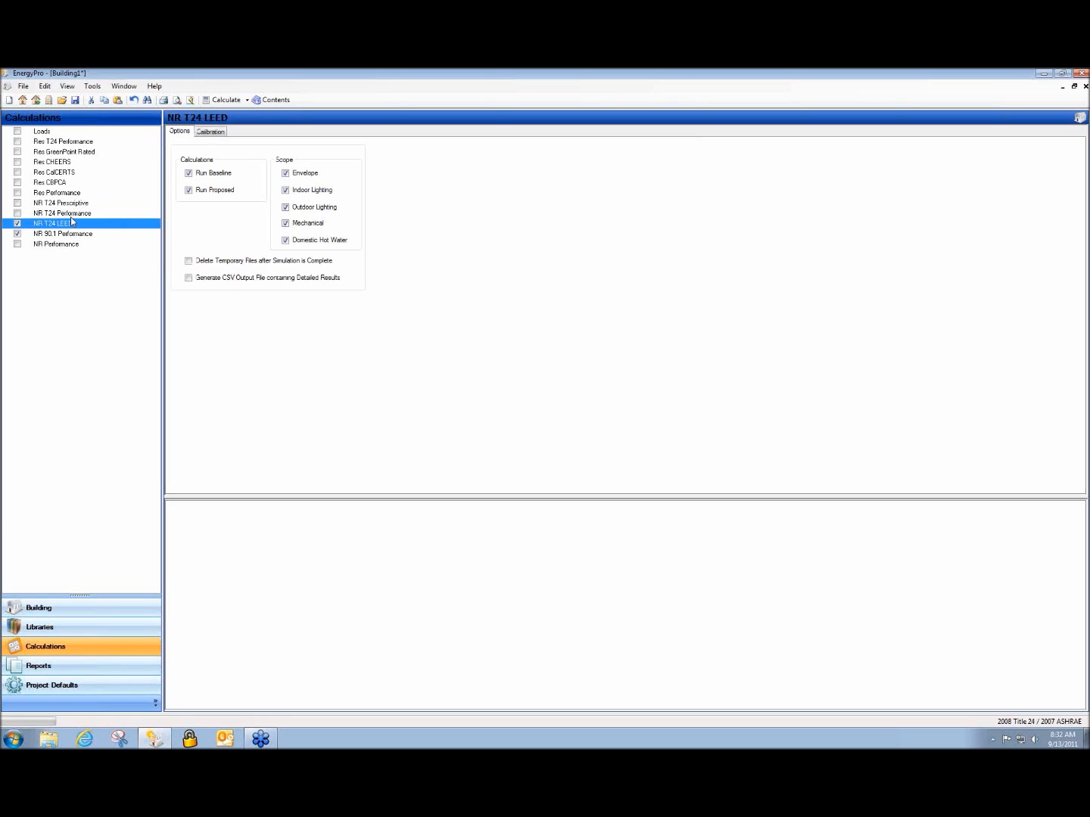
pyautogui.click(67, 215)
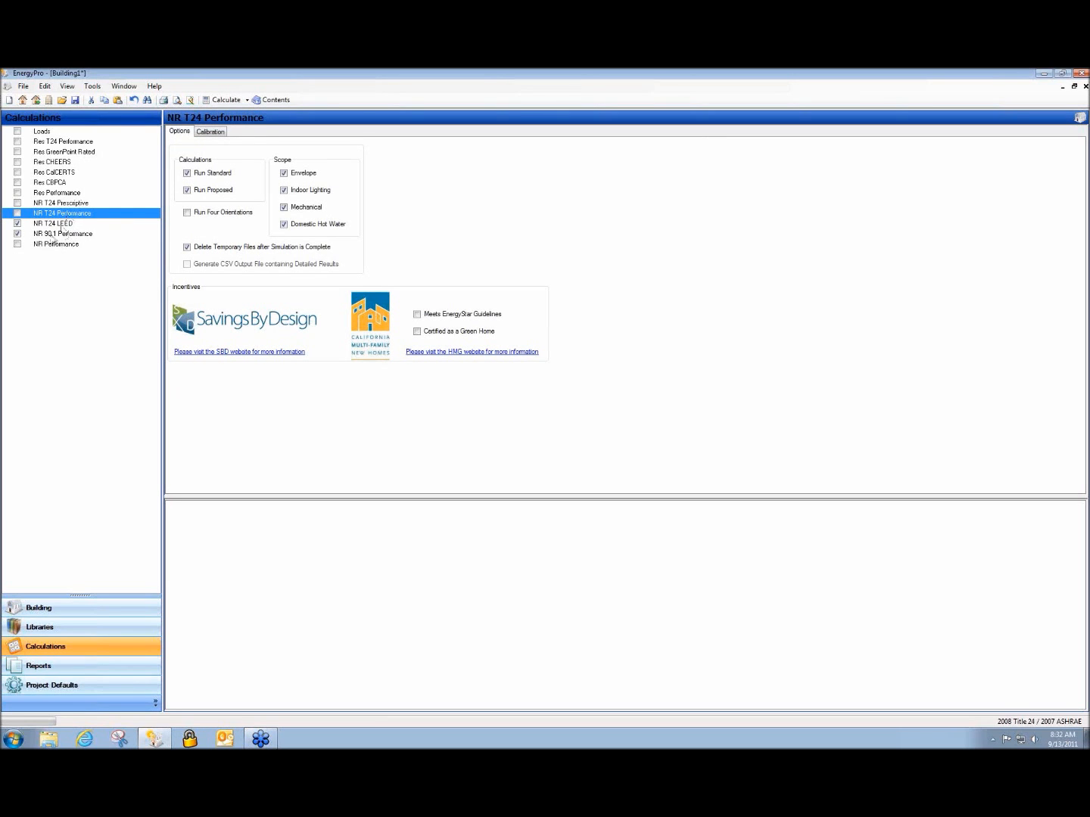
pyautogui.click(51, 236)
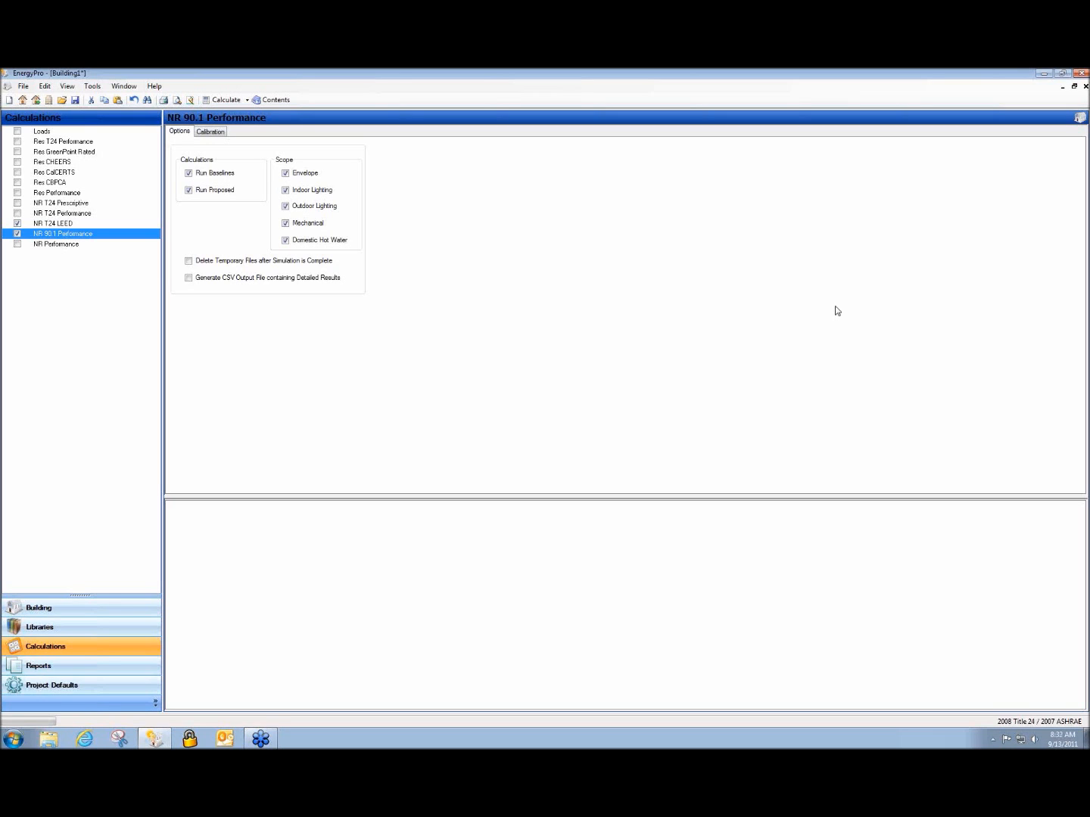
# - Display the heating properties of the PQHY-P72 variable refrigerant flow system in the Central library
pyautogui.click(50, 629)
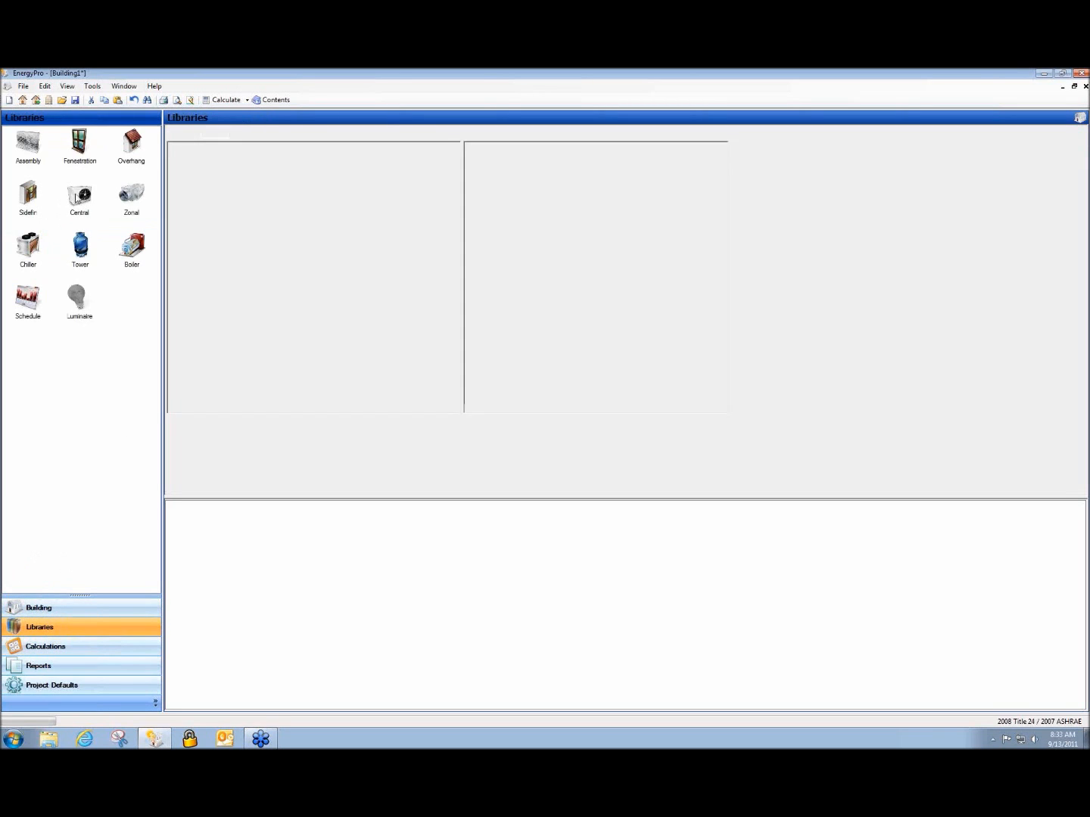
pyautogui.click(79, 196)
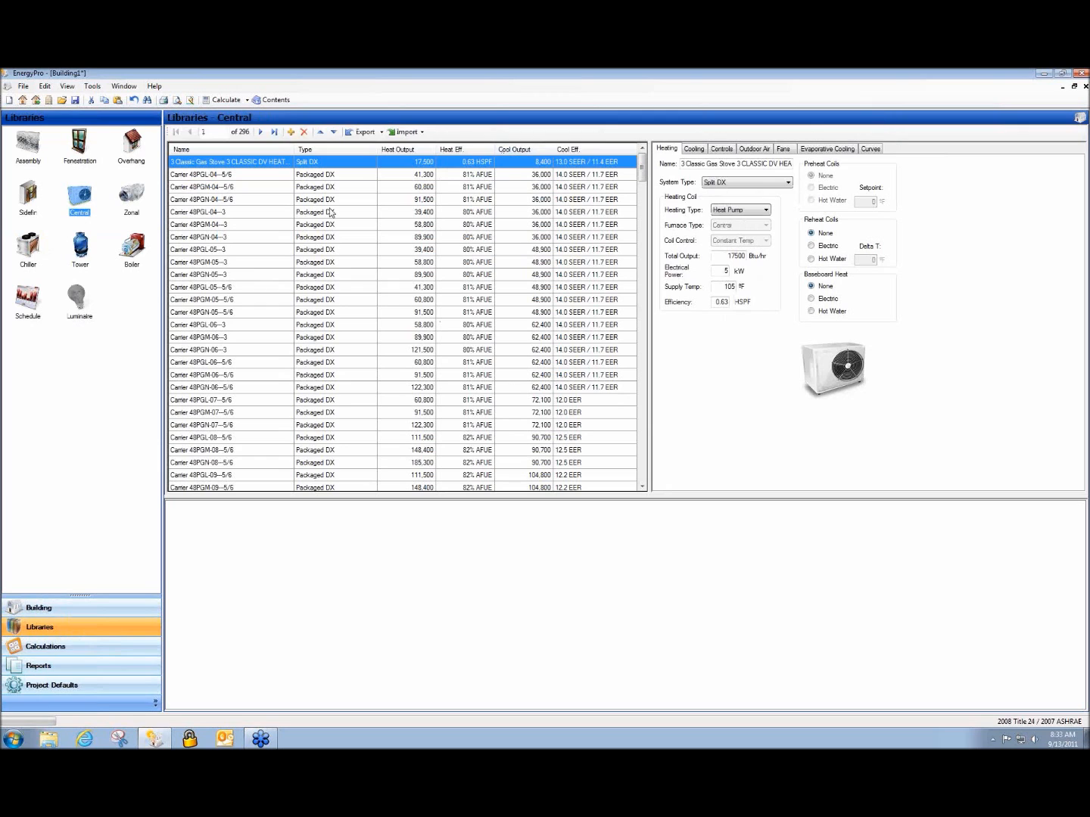
pyautogui.moveTo(642, 171); pyautogui.dragTo(629, 485)
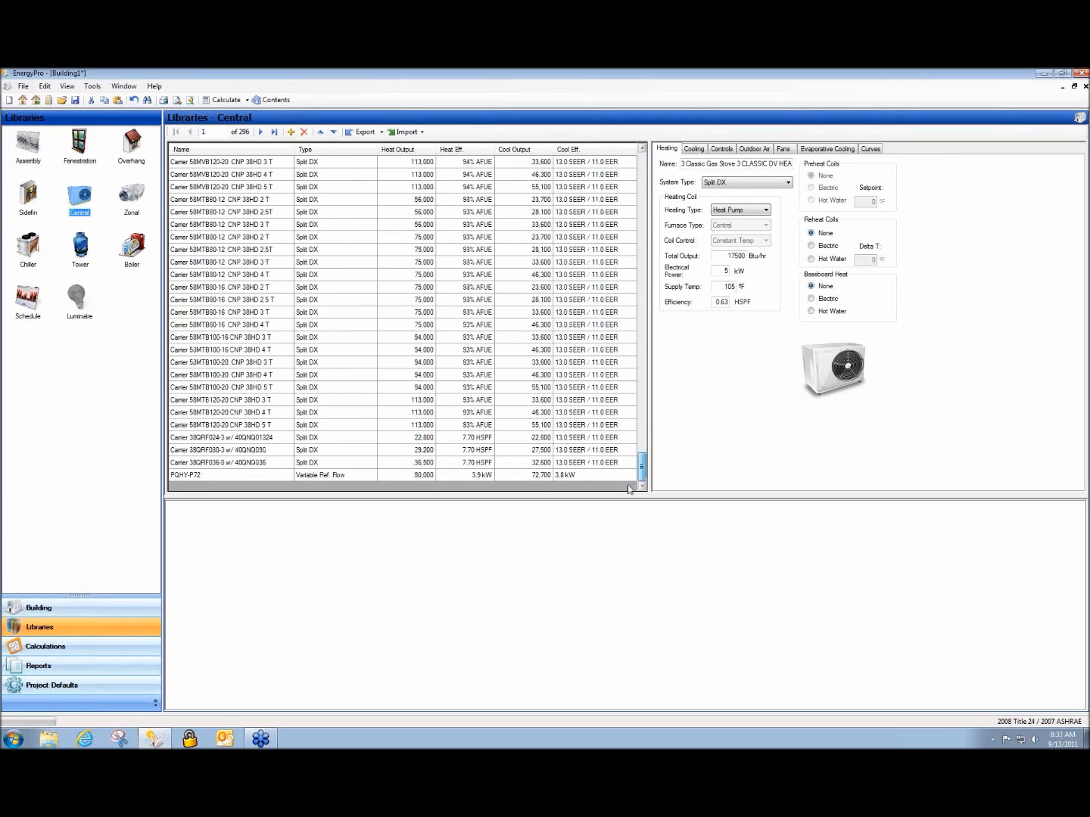
pyautogui.click(273, 476)
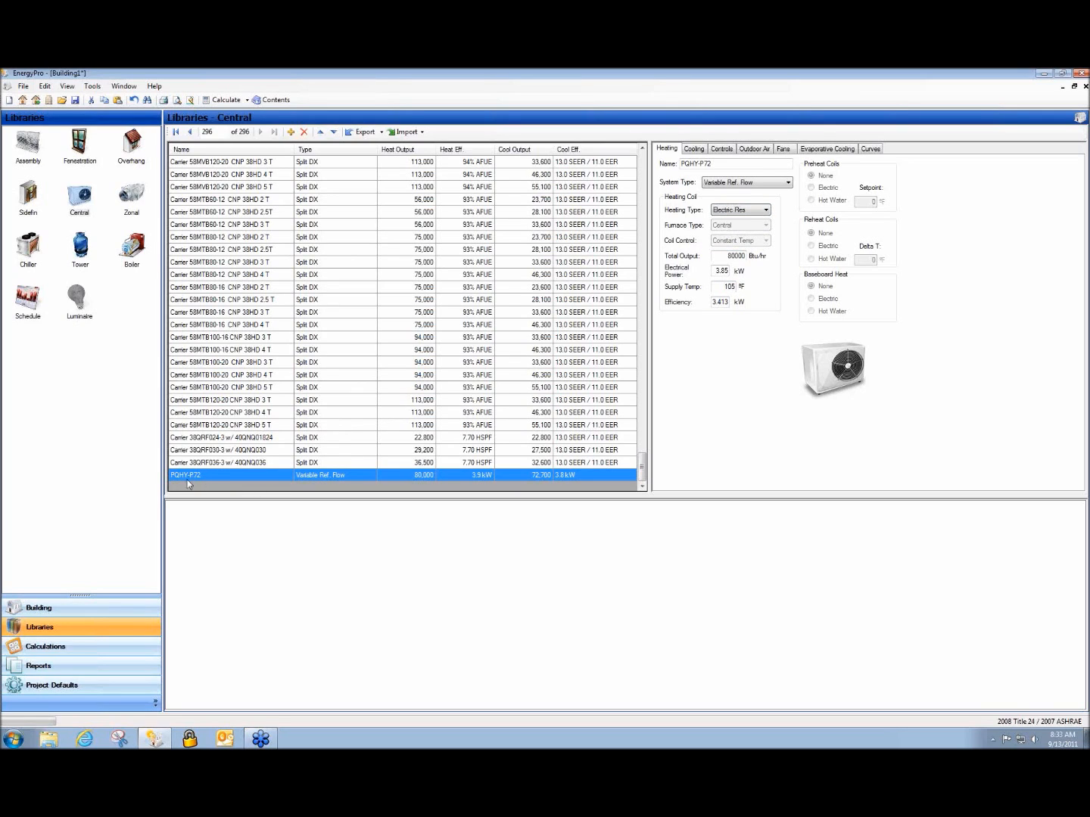
# - Compare the heating properties of the Carrier 58MTB120-20 CNP 38HD 4 T system with those of PQHY-P72
pyautogui.click(200, 414)
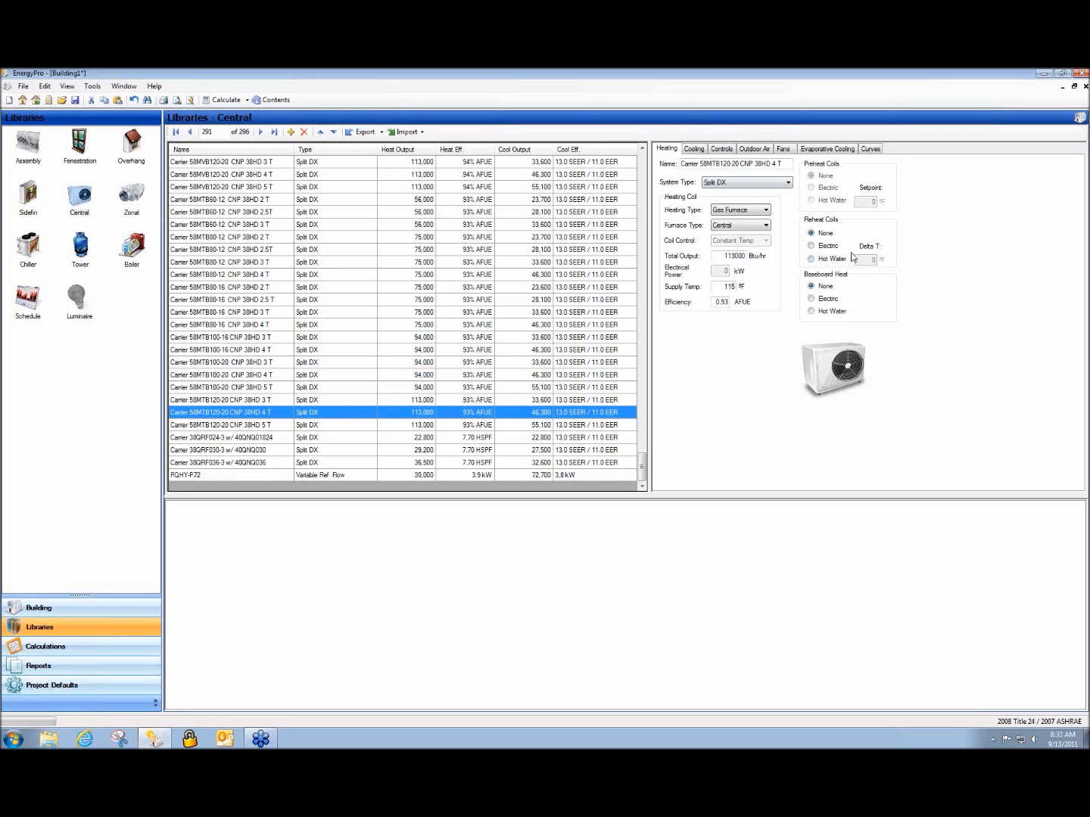
pyautogui.click(207, 475)
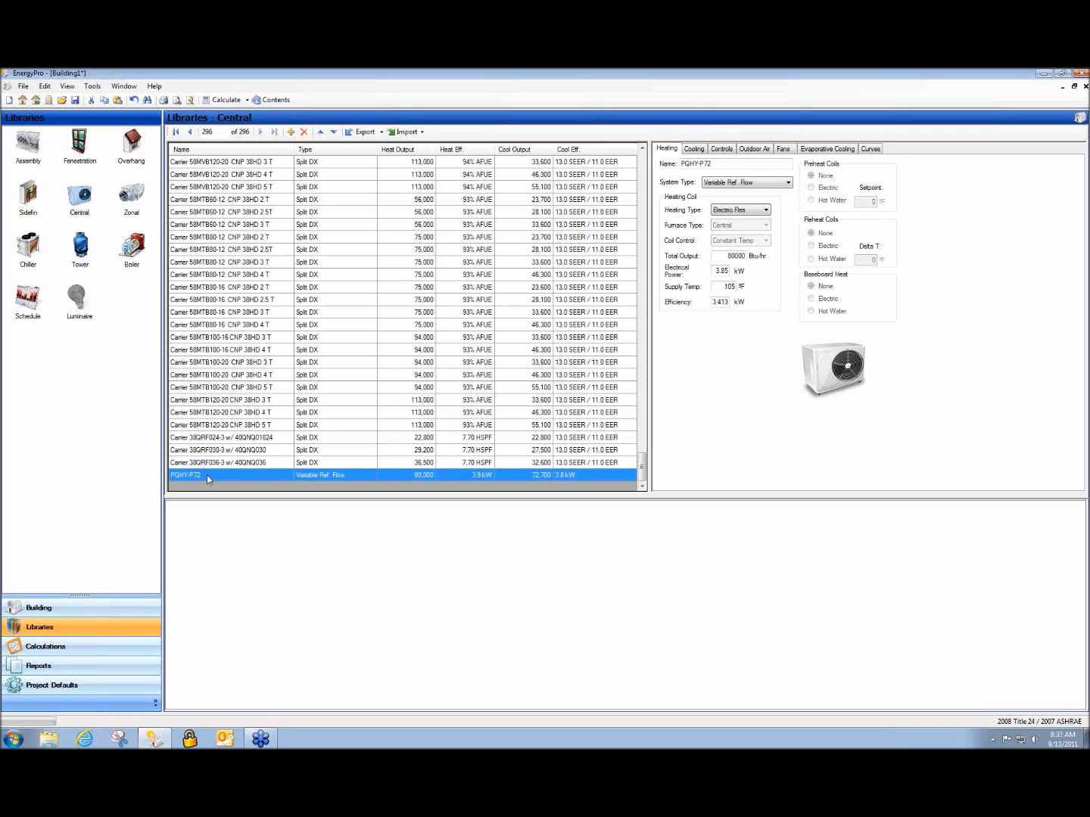
pyautogui.click(736, 186)
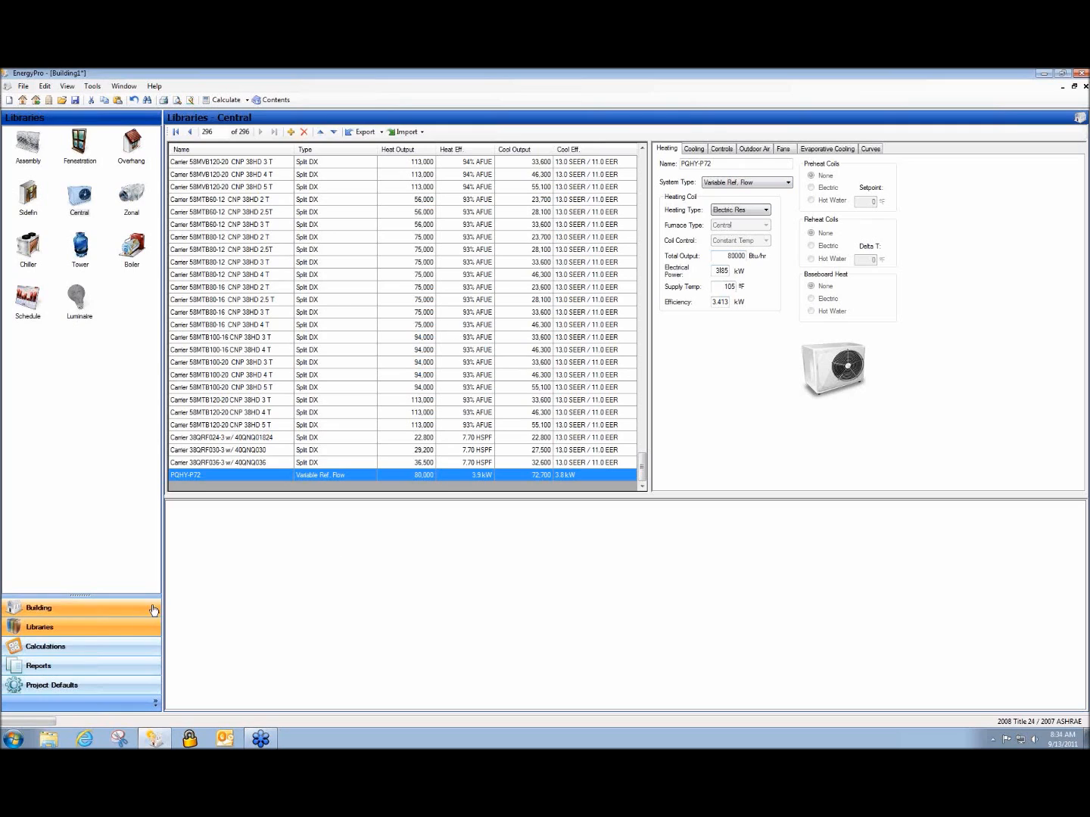
# - Disable the NR T24 LEED calculation and exclude Indoor Lighting from the NR 90.1 Performance scope
pyautogui.click(71, 651)
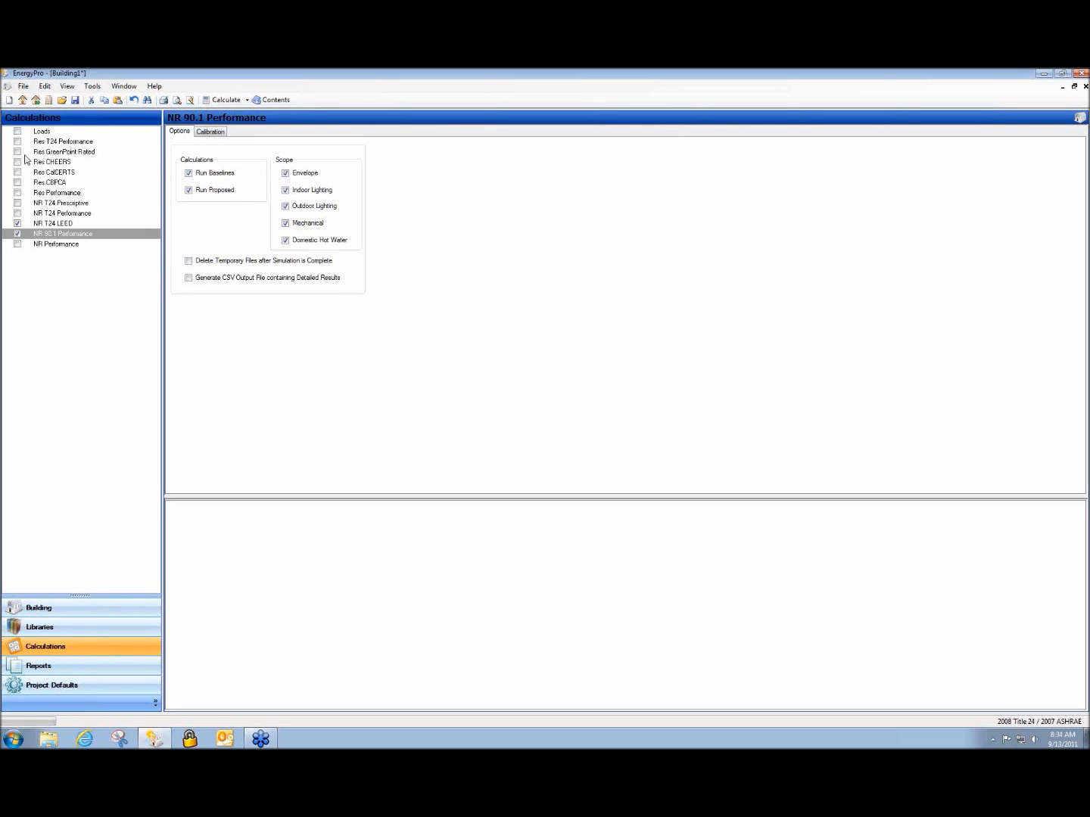
pyautogui.click(73, 214)
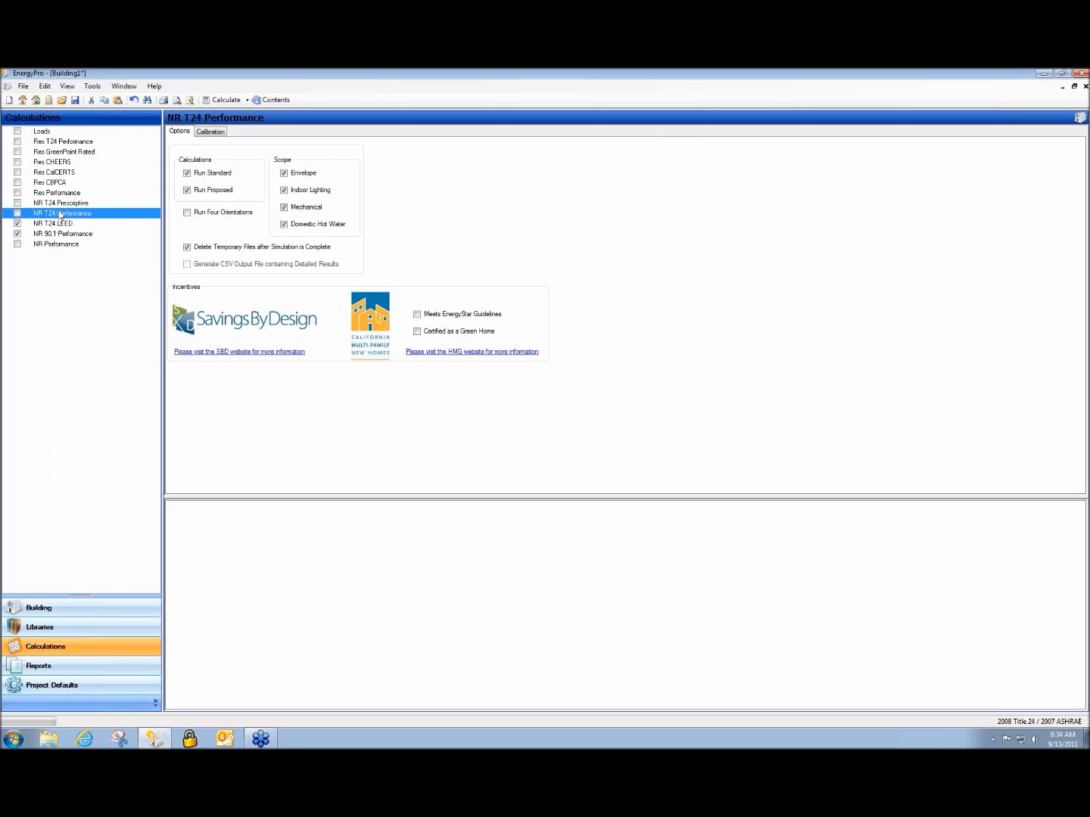
pyautogui.click(17, 234)
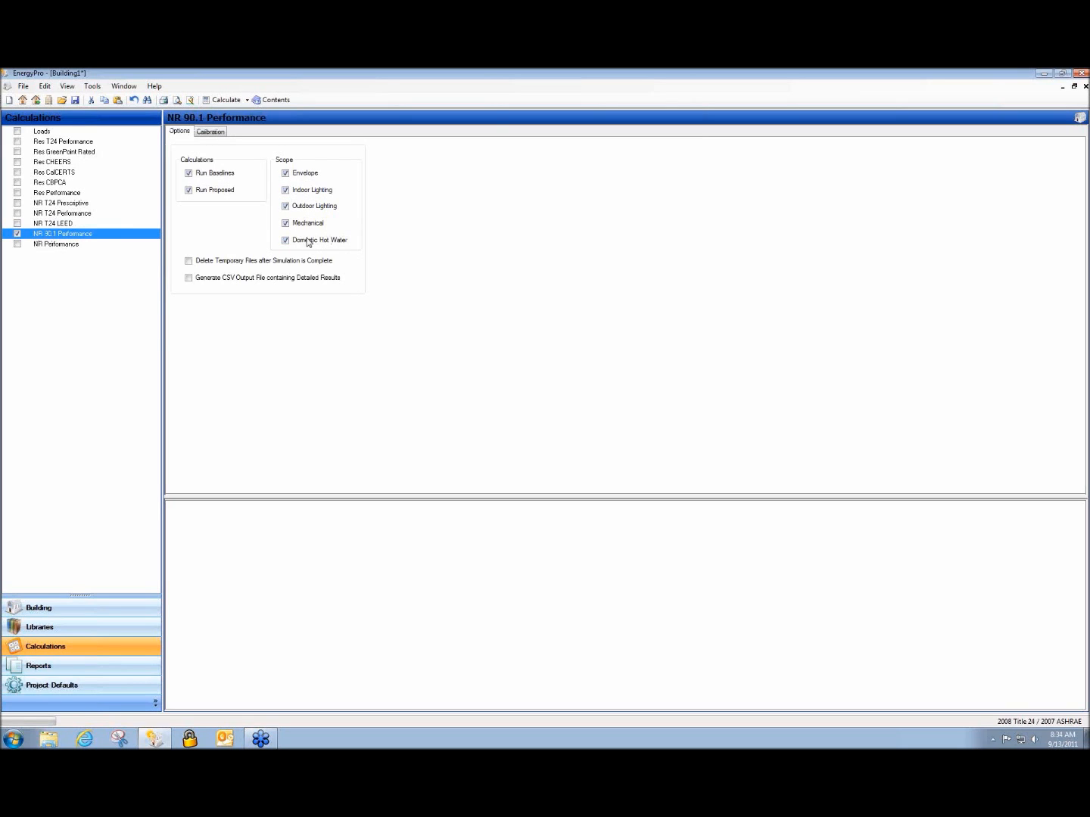
pyautogui.click(286, 191)
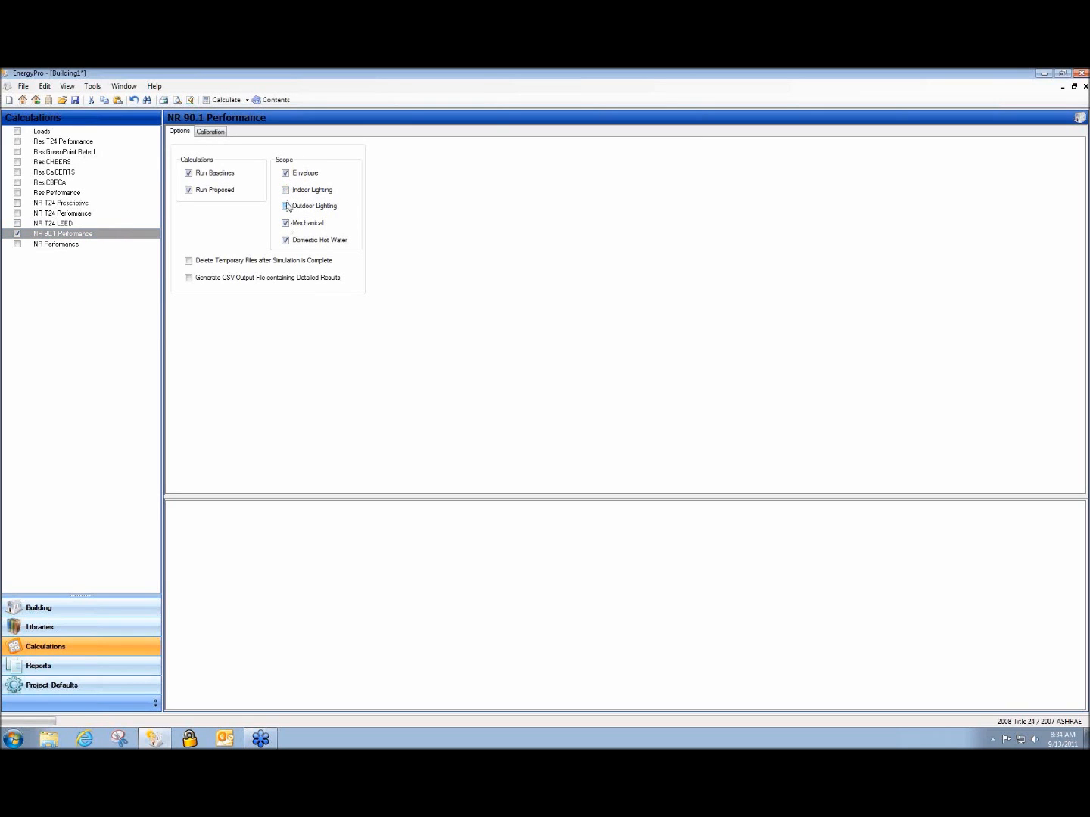
pyautogui.click(287, 207)
# - Display the forms available under the Nonresidential ASHRAE 90.1 Performance report
pyautogui.click(43, 666)
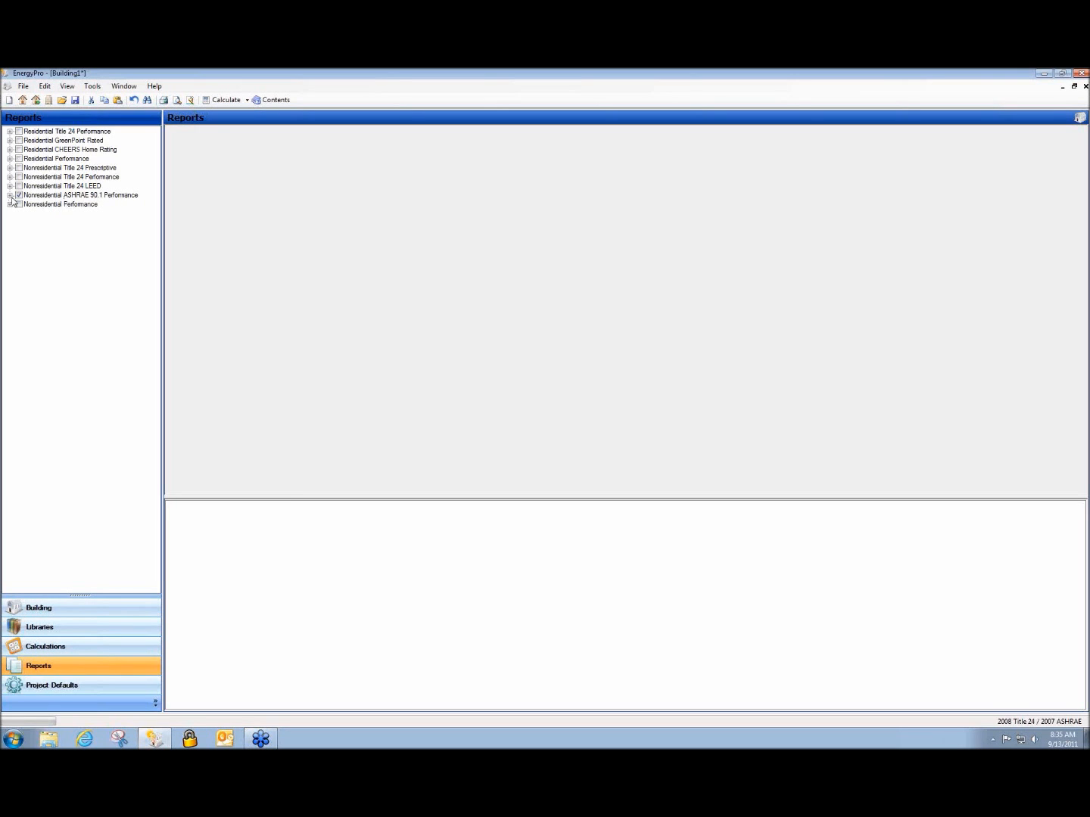
pyautogui.click(11, 196)
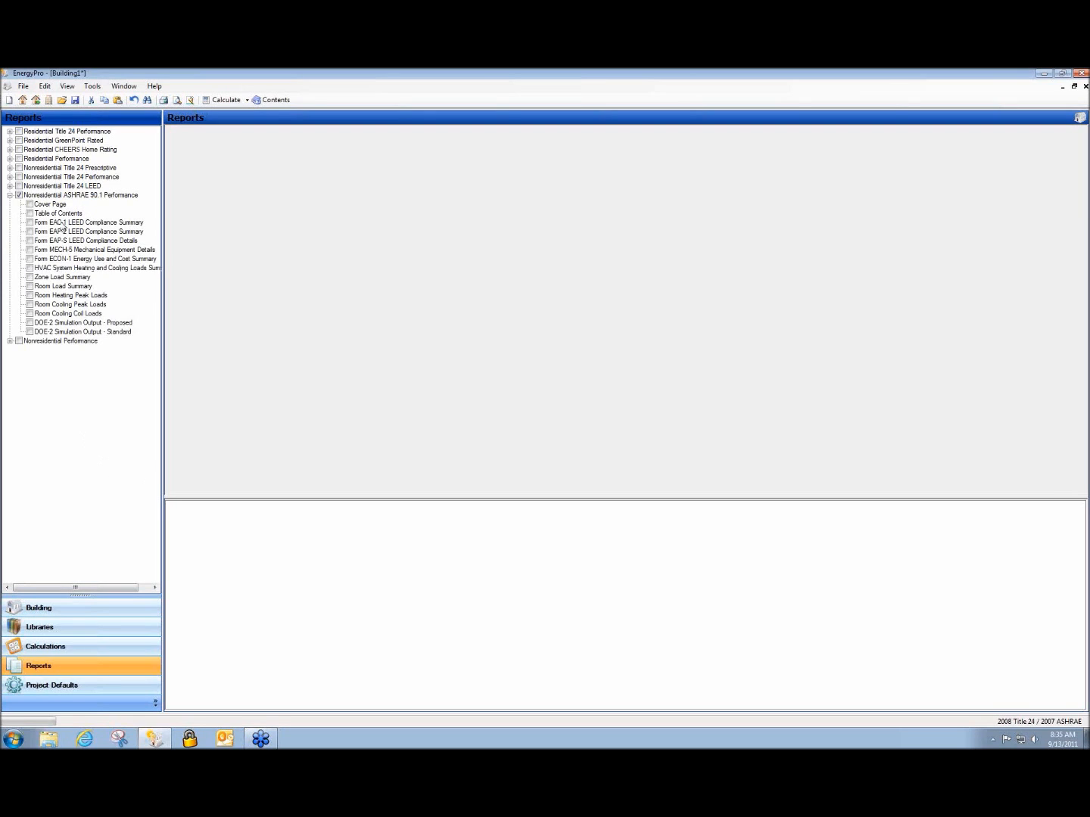
pyautogui.click(20, 186)
pyautogui.click(19, 195)
# - Enable the NR T24 LEED calculation and compare its options with those of NR 90.1 Performance
pyautogui.click(107, 648)
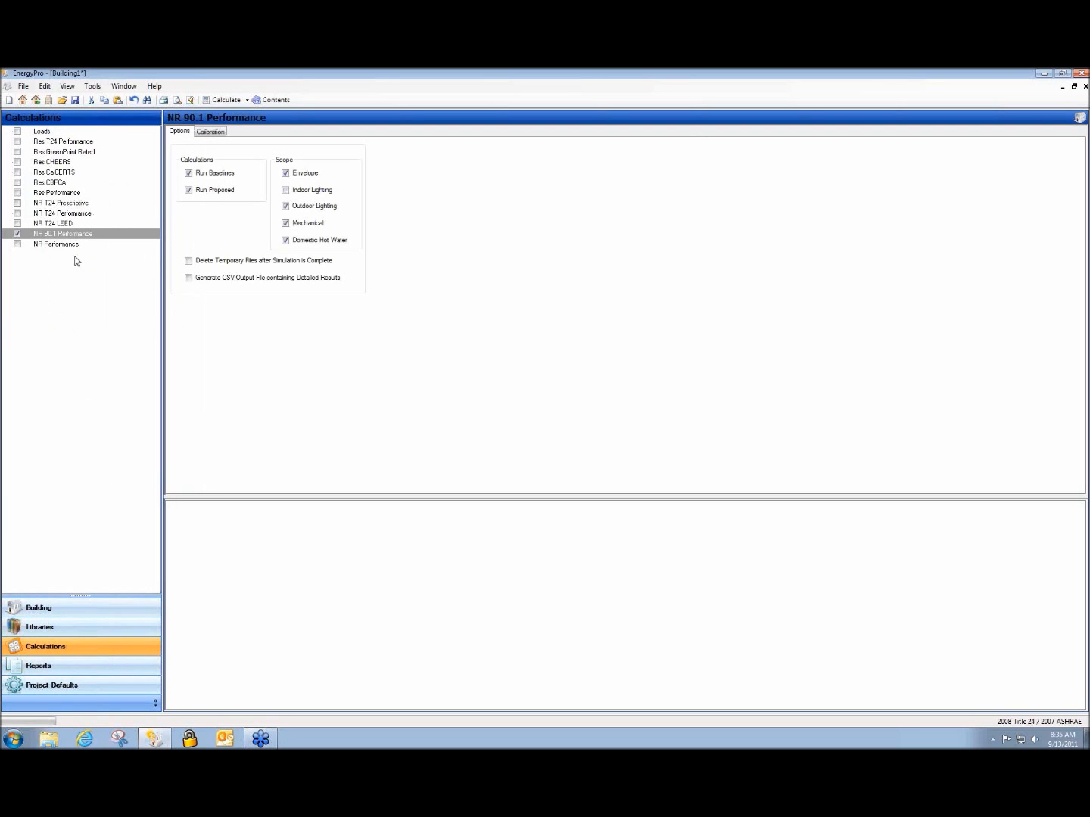
pyautogui.click(18, 222)
pyautogui.click(18, 233)
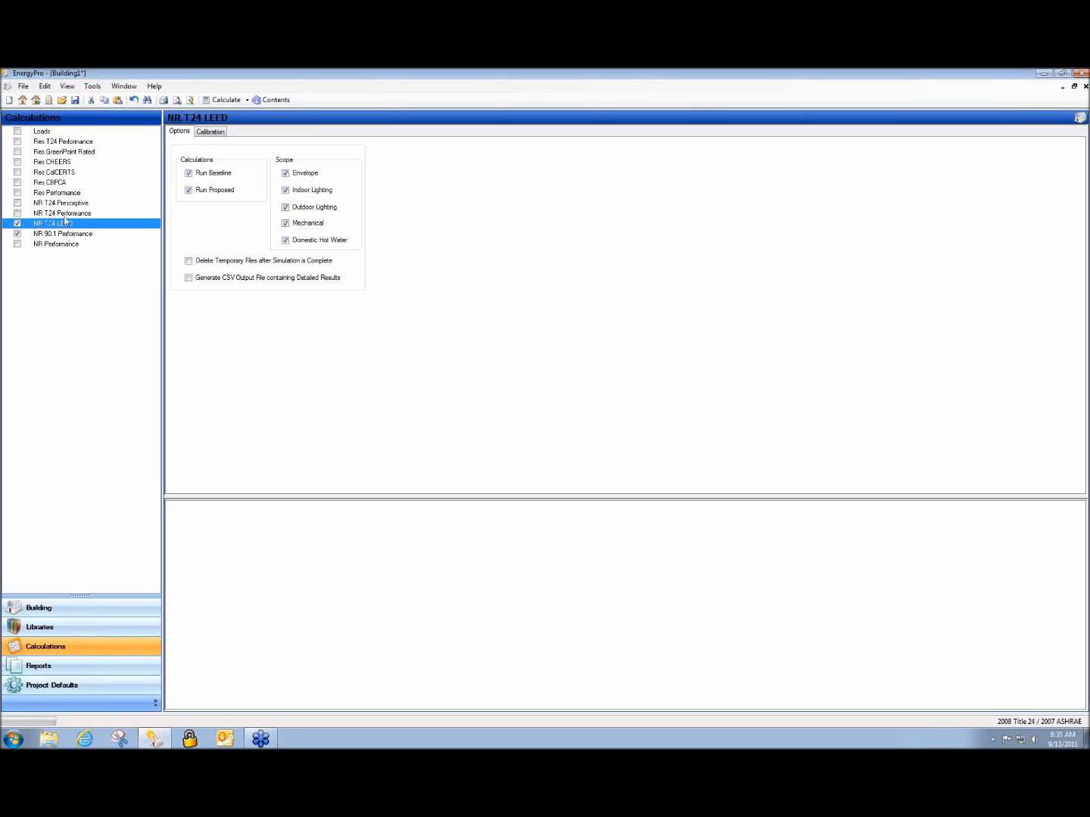
pyautogui.click(91, 236)
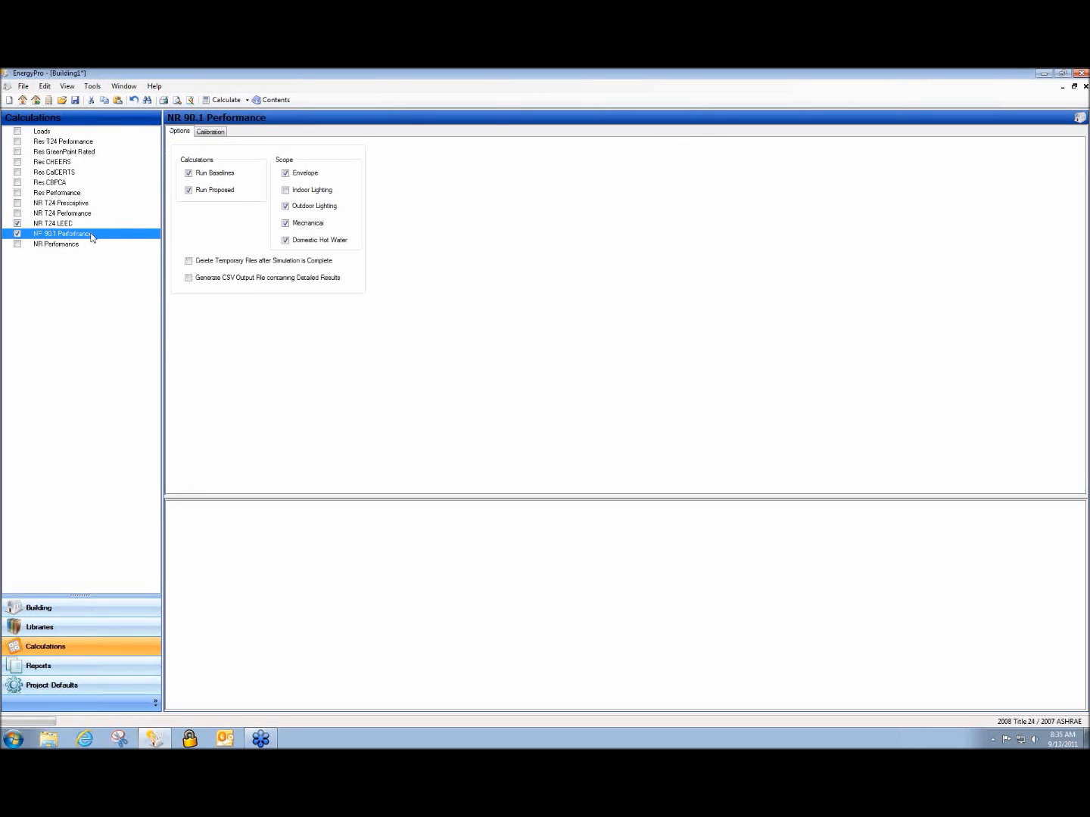
pyautogui.click(47, 226)
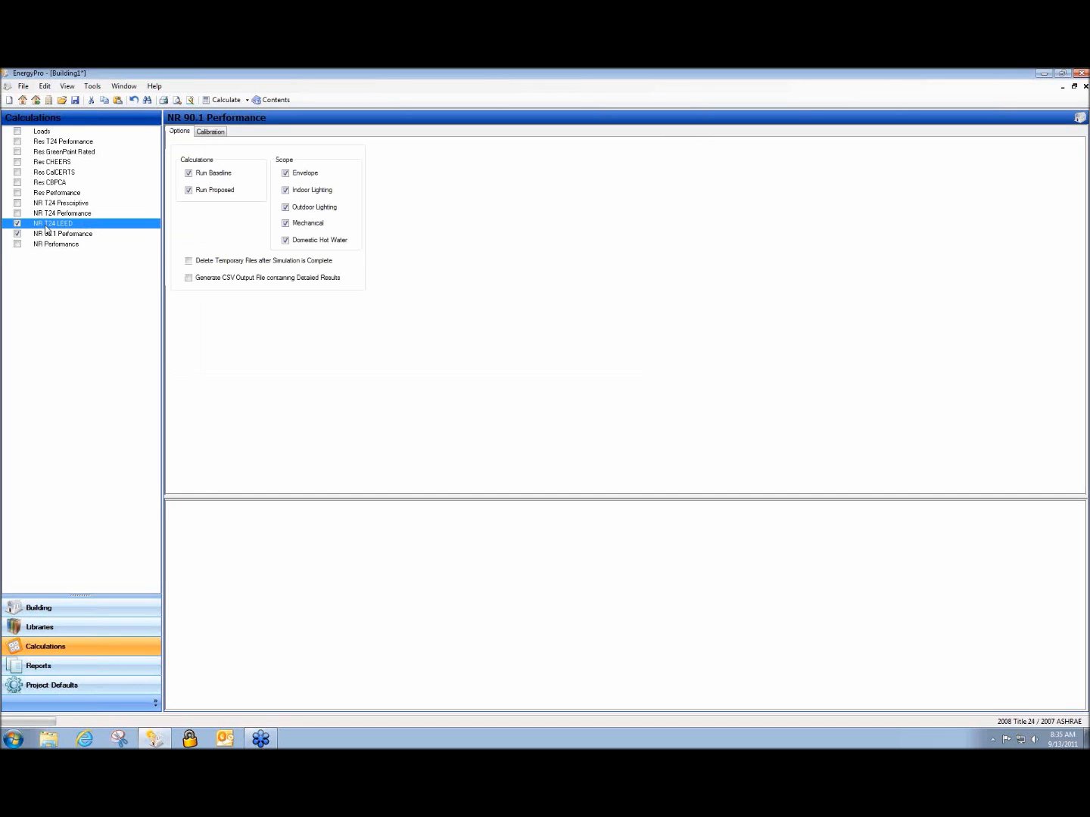
pyautogui.click(47, 234)
pyautogui.click(46, 225)
# - Try the Split DX system type and another heating type for the VRF system's PQHY-P72 unit, and cancel the library edit
pyautogui.click(105, 615)
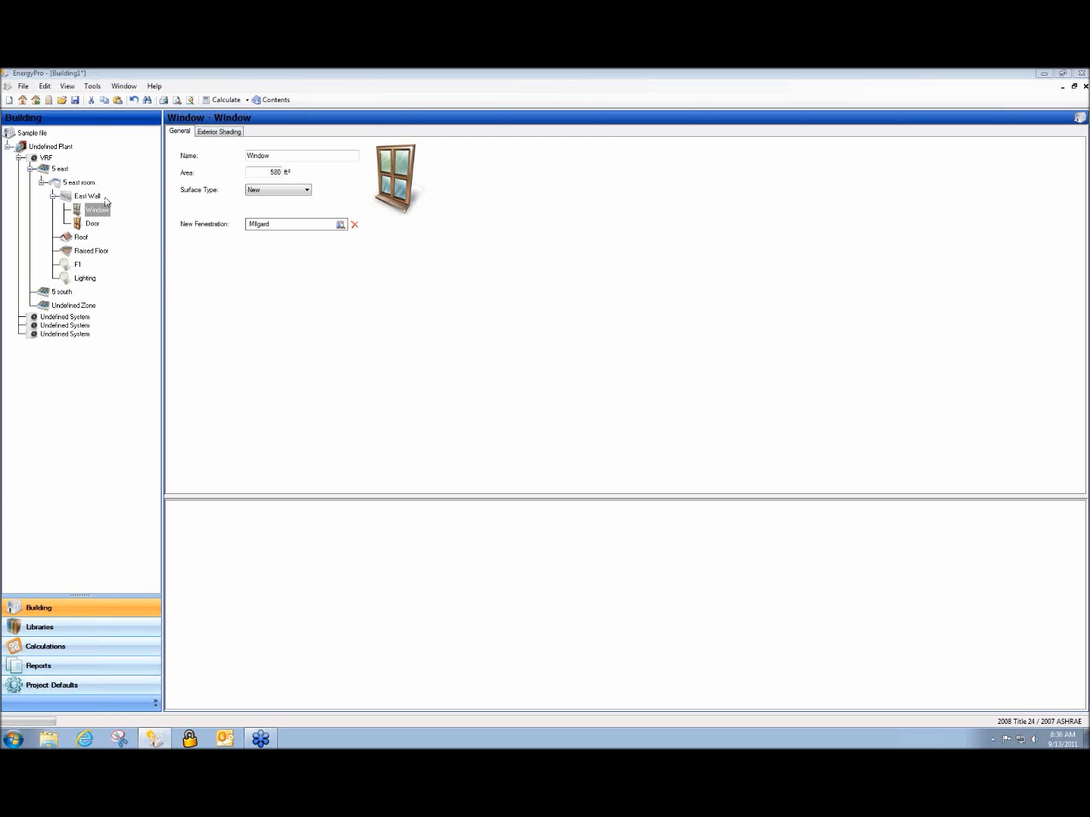
pyautogui.click(44, 158)
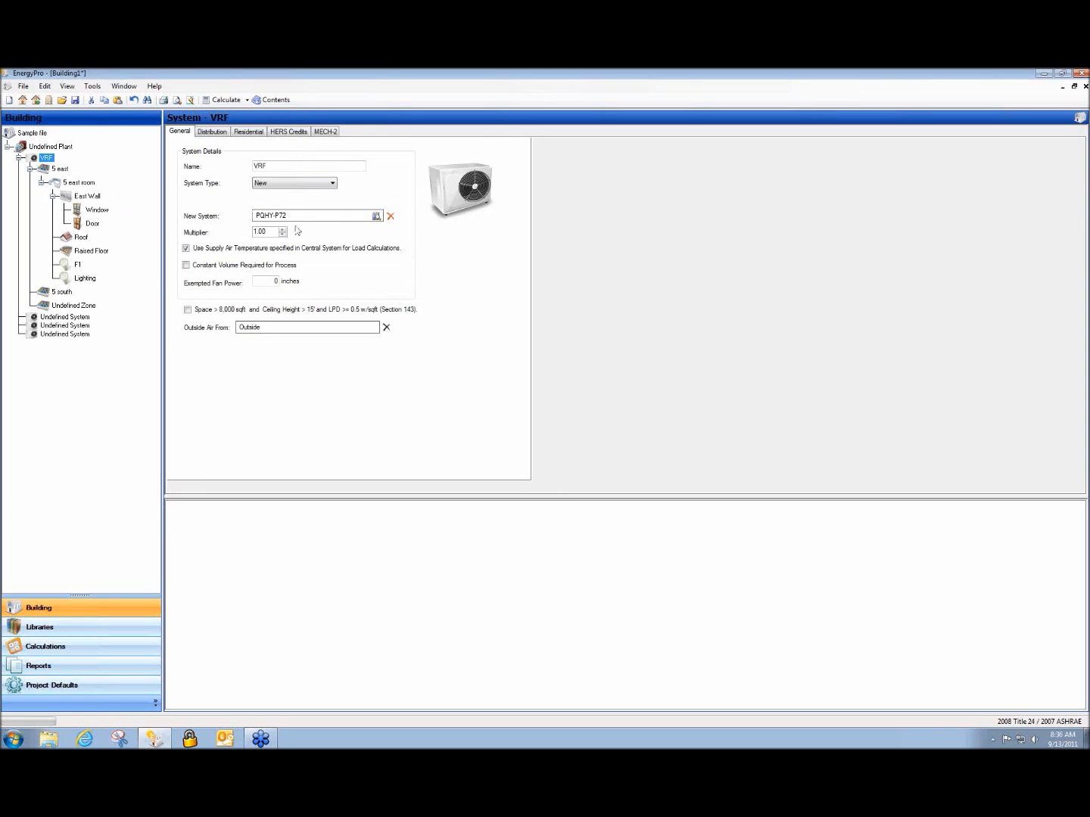
pyautogui.click(376, 216)
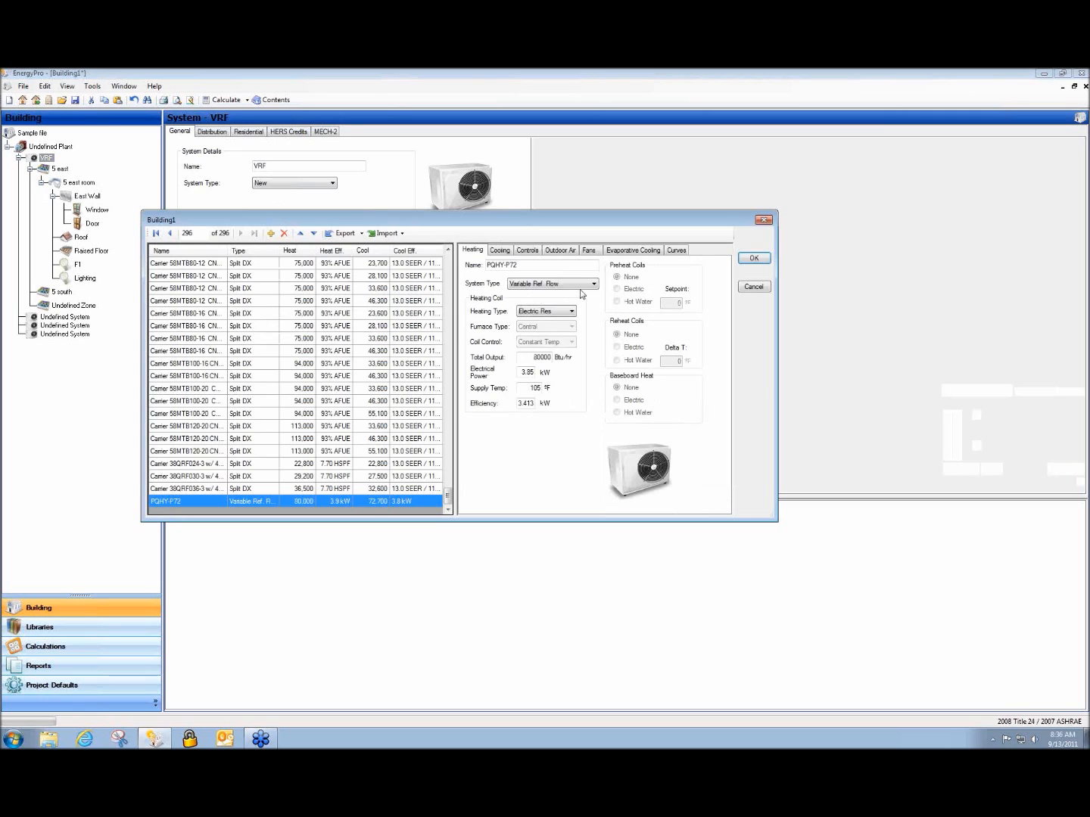
pyautogui.click(587, 285)
pyautogui.click(546, 299)
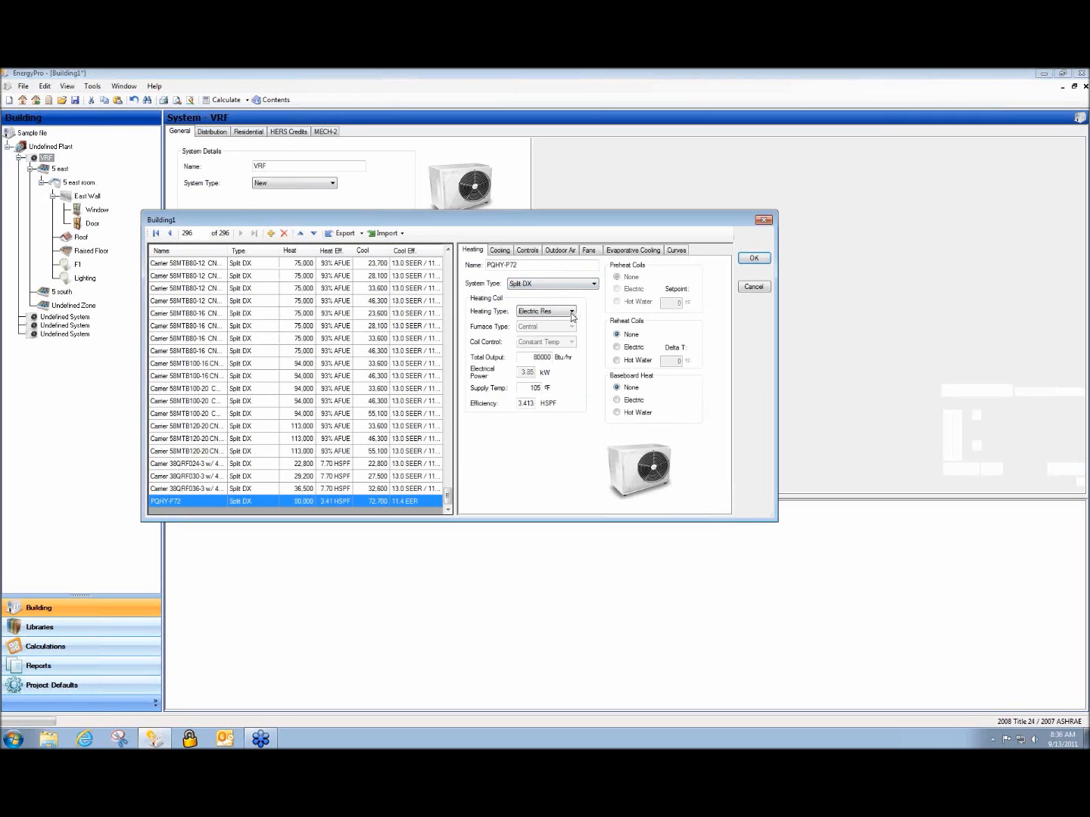
pyautogui.click(572, 312)
pyautogui.click(568, 344)
pyautogui.click(755, 287)
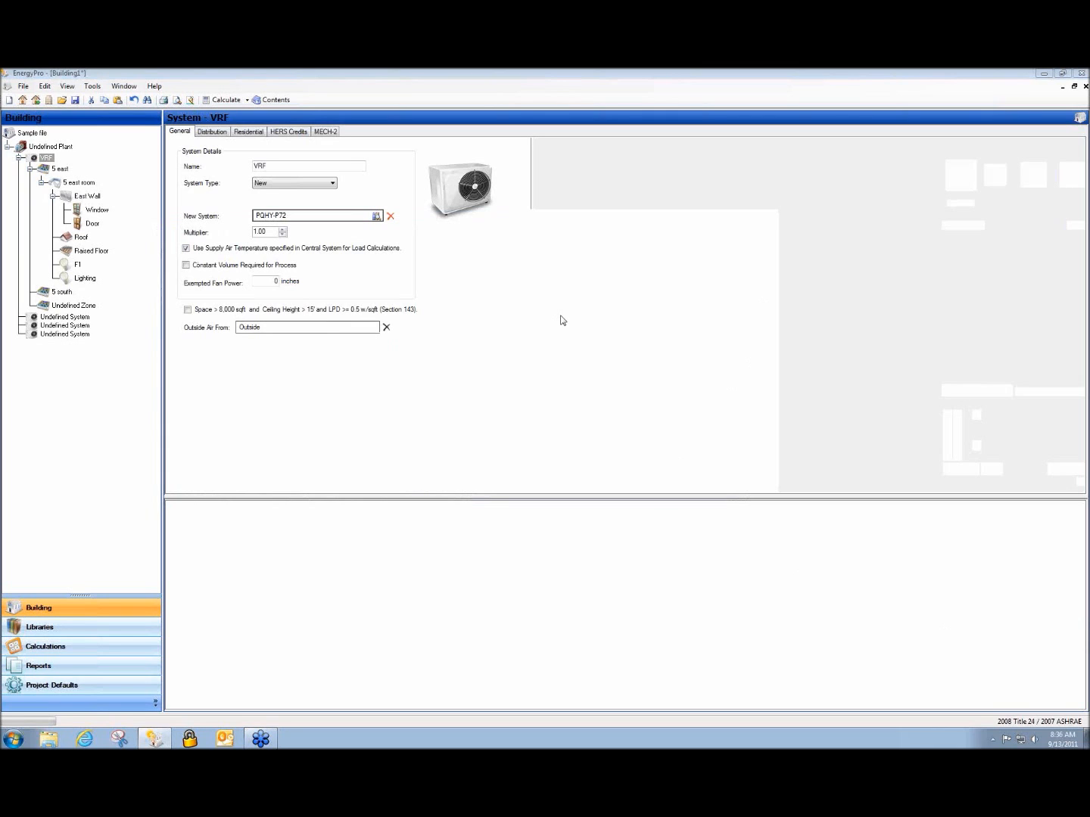
# - Close the Building1 project without saving its changes
pyautogui.click(1084, 85)
pyautogui.click(594, 446)
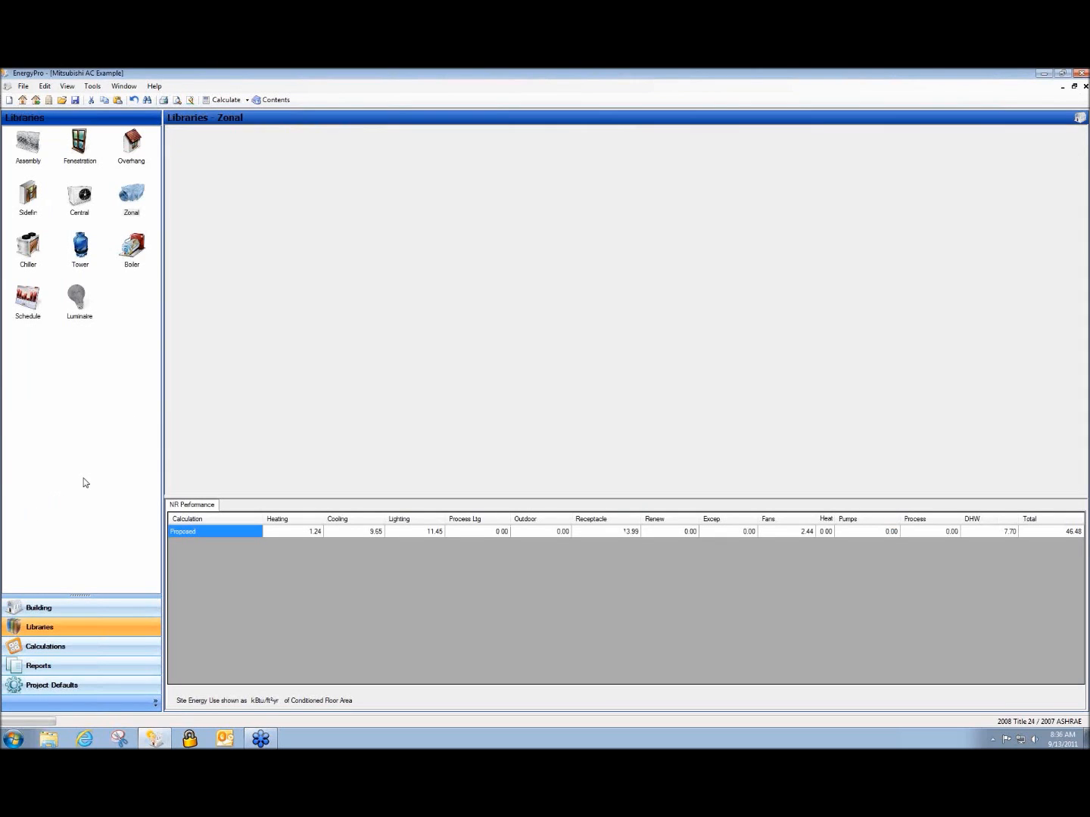
# - Enable the NR 90.1 Performance calculation in the Mitsubishi AC Example project, and close the project without saving
pyautogui.click(81, 648)
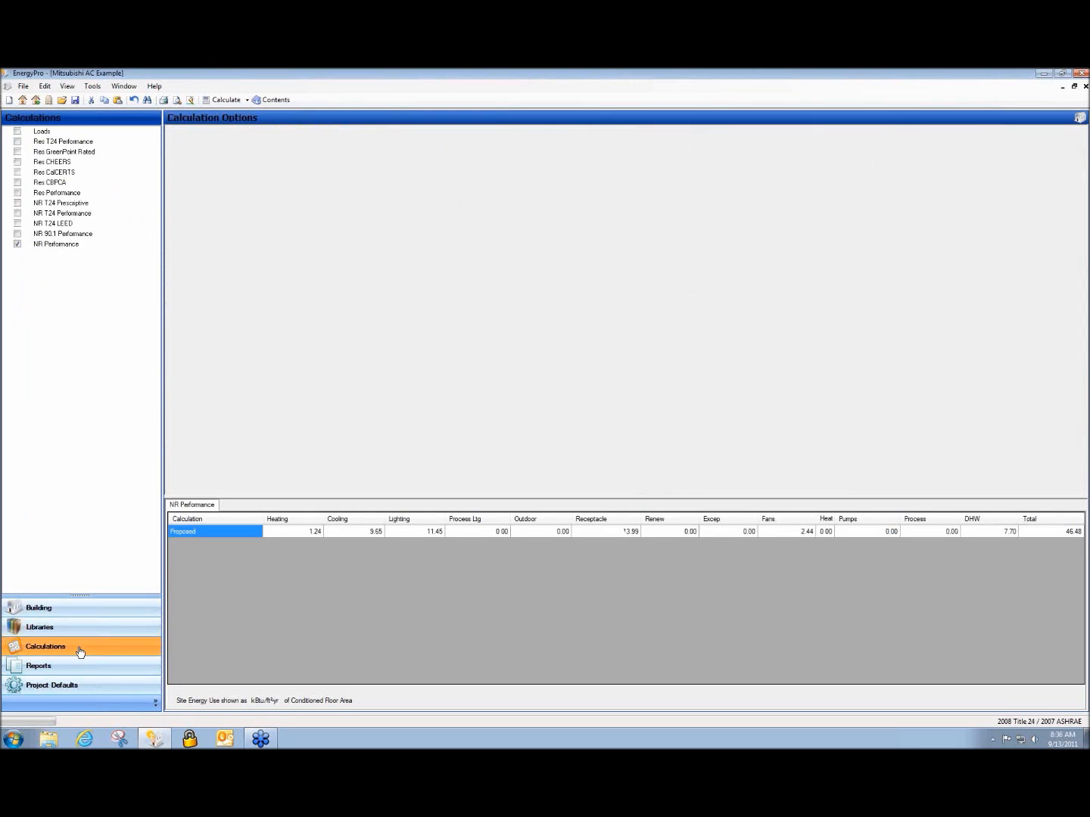
pyautogui.click(17, 234)
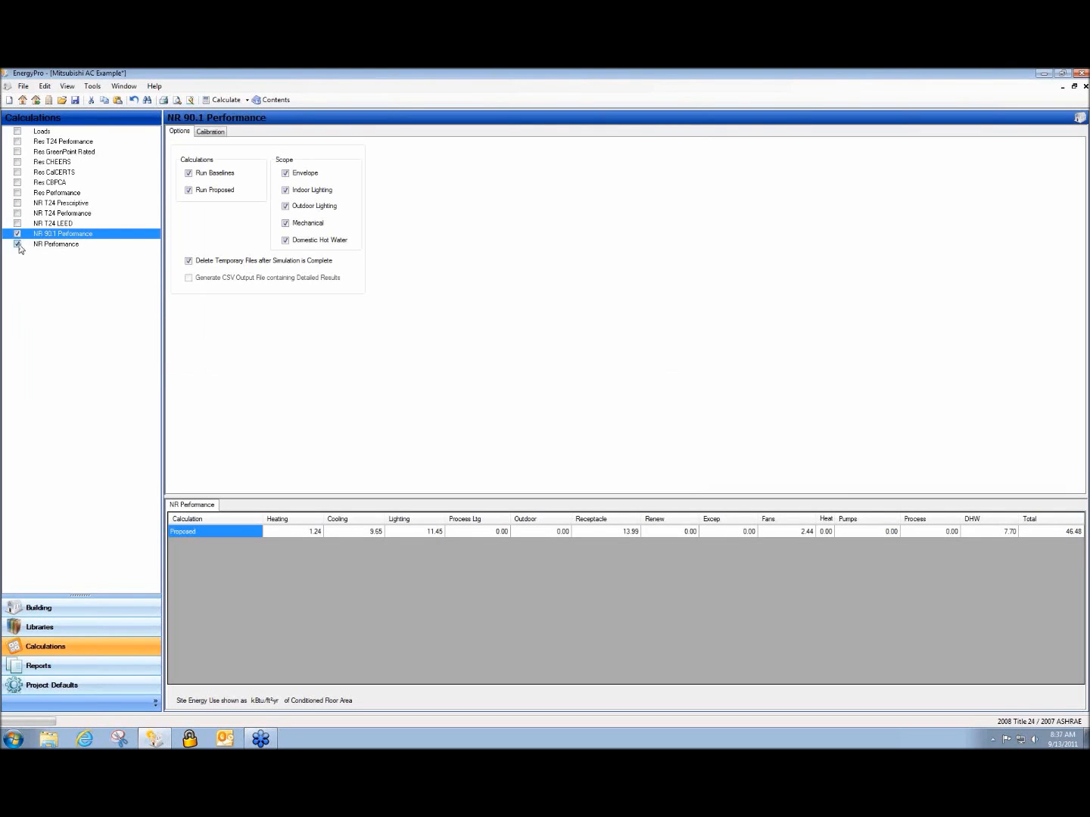
pyautogui.click(1084, 86)
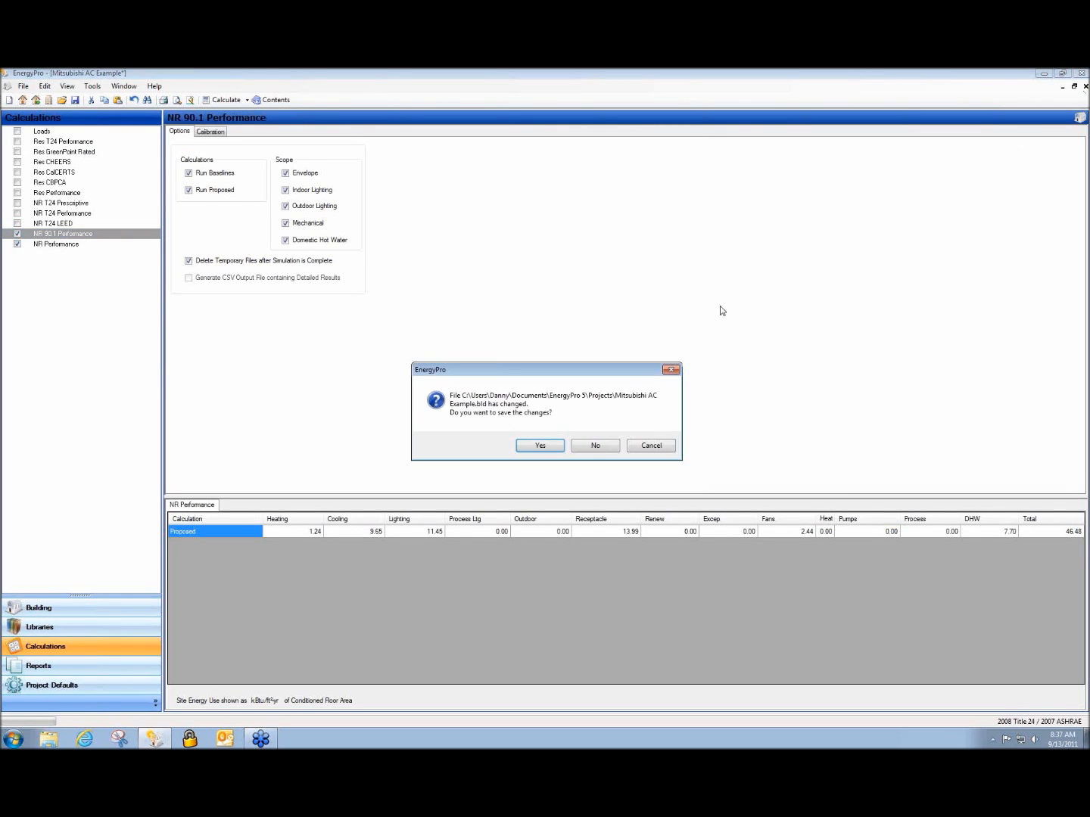
pyautogui.click(604, 447)
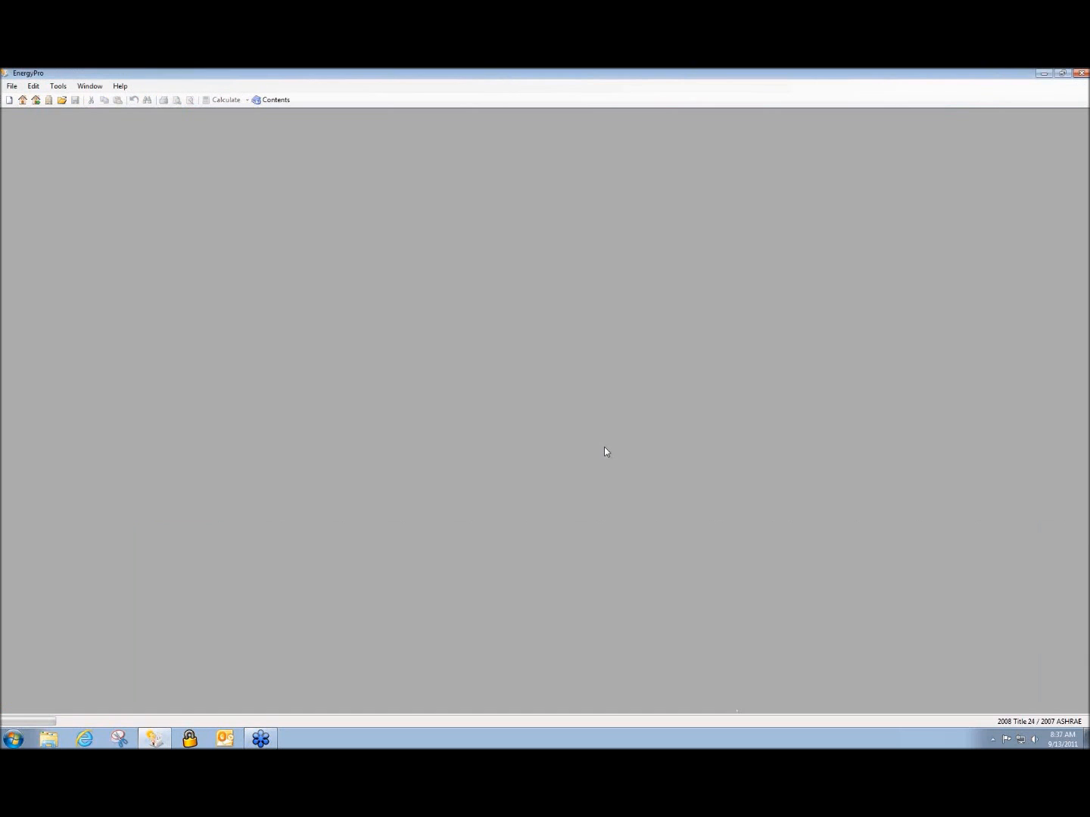
# - Open the Webinar.bld building file from the Desktop
pyautogui.click(62, 101)
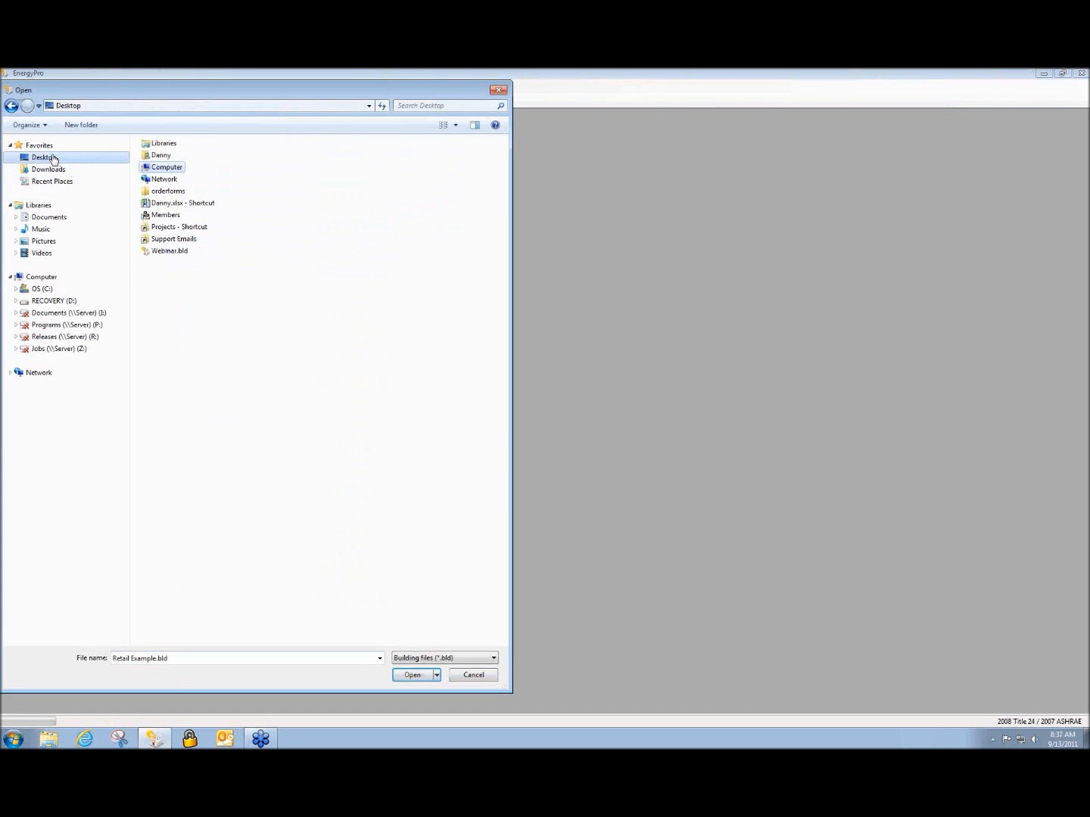
pyautogui.click(181, 251)
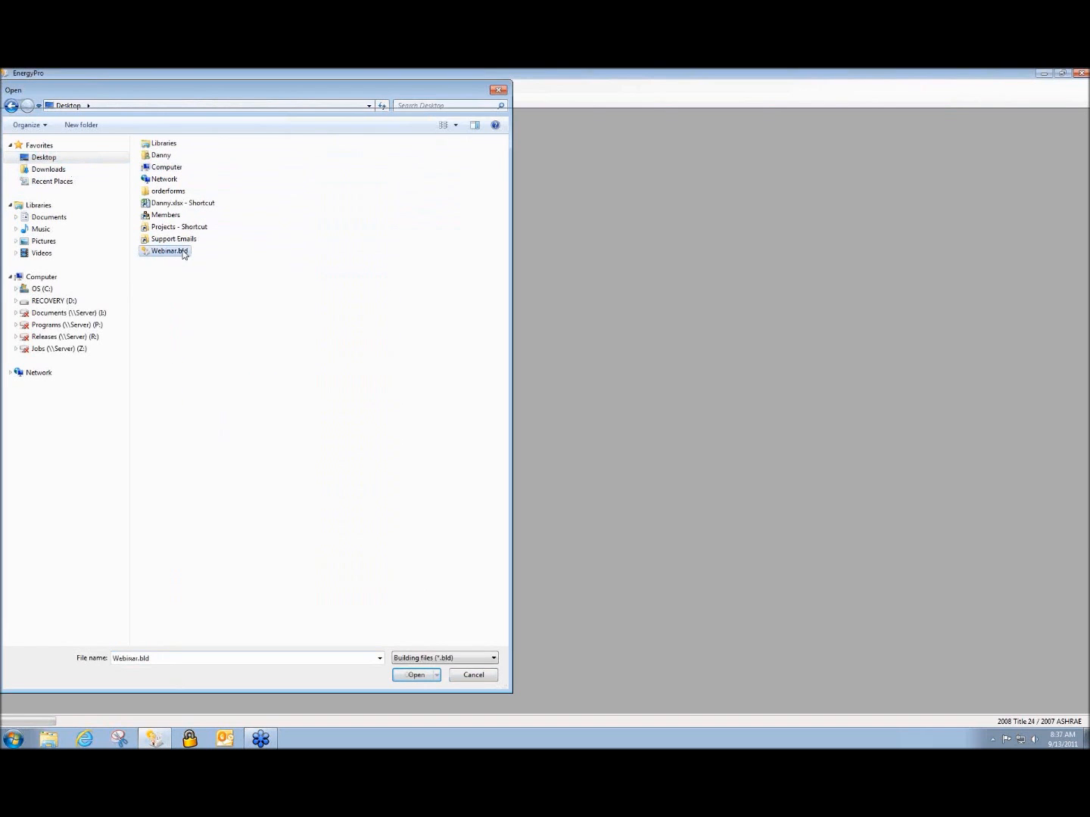
pyautogui.doubleClick(182, 252)
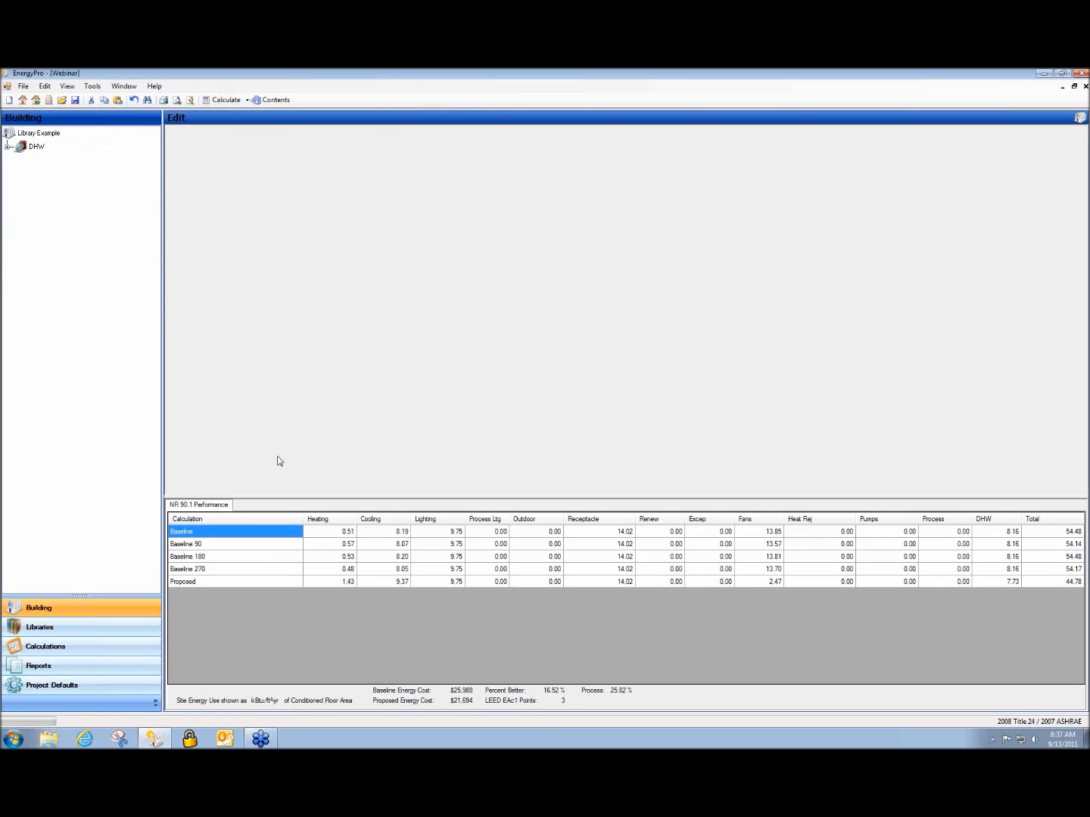
# - Review the enabled calculations and available reports of the Webinar project, and run the NR 90.1 Performance calculation
pyautogui.click(66, 651)
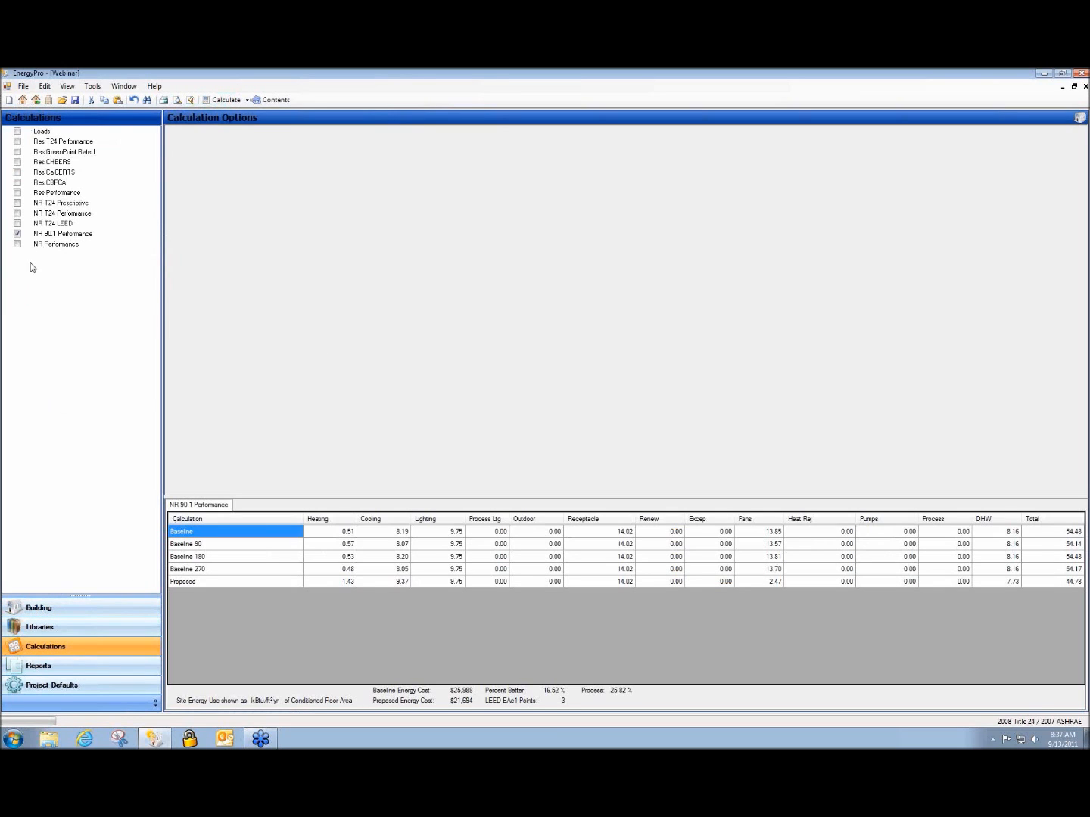
pyautogui.click(37, 666)
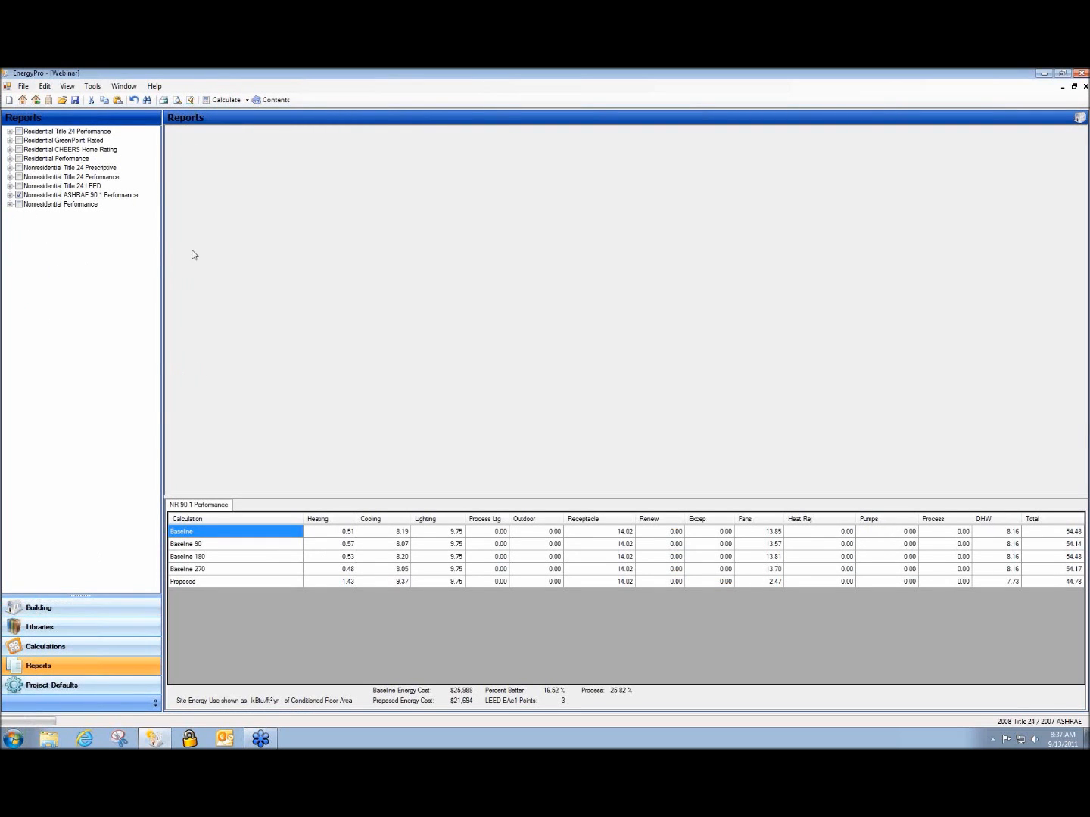
pyautogui.click(228, 101)
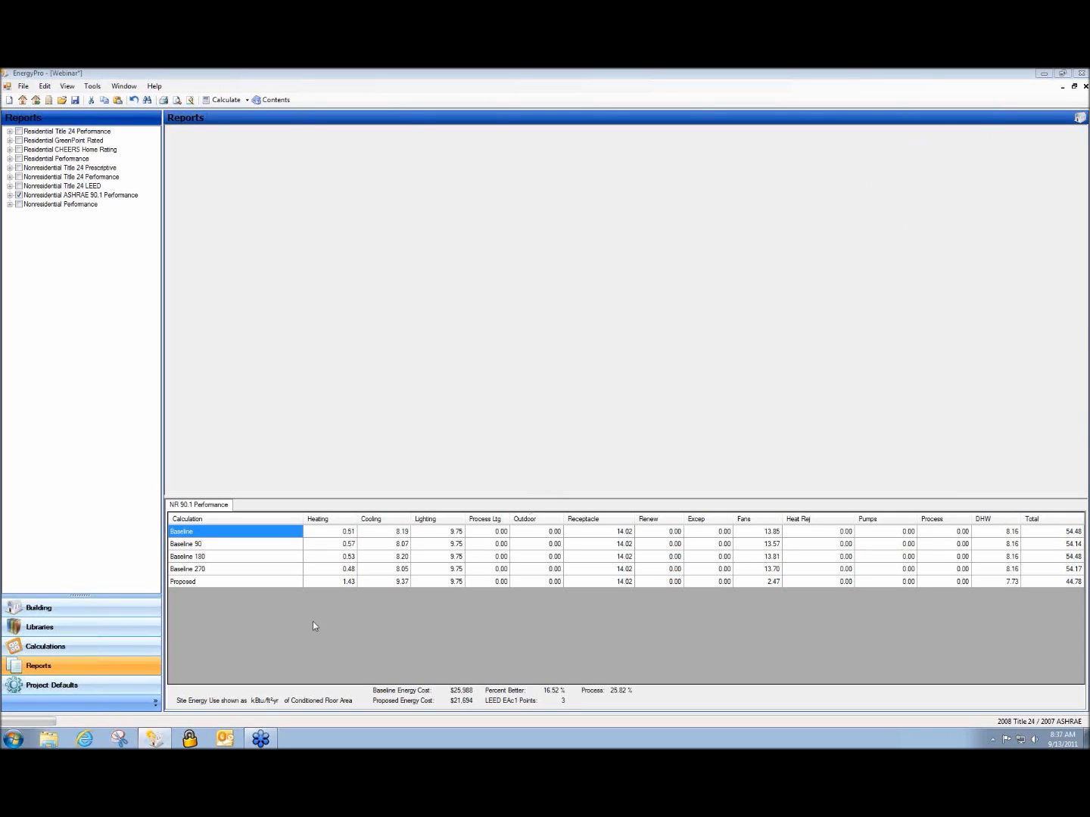
# - Compare the Baseline 90, Baseline 180, Baseline 270 and Proposed rows in the NR 90.1 Performance results
pyautogui.click(215, 545)
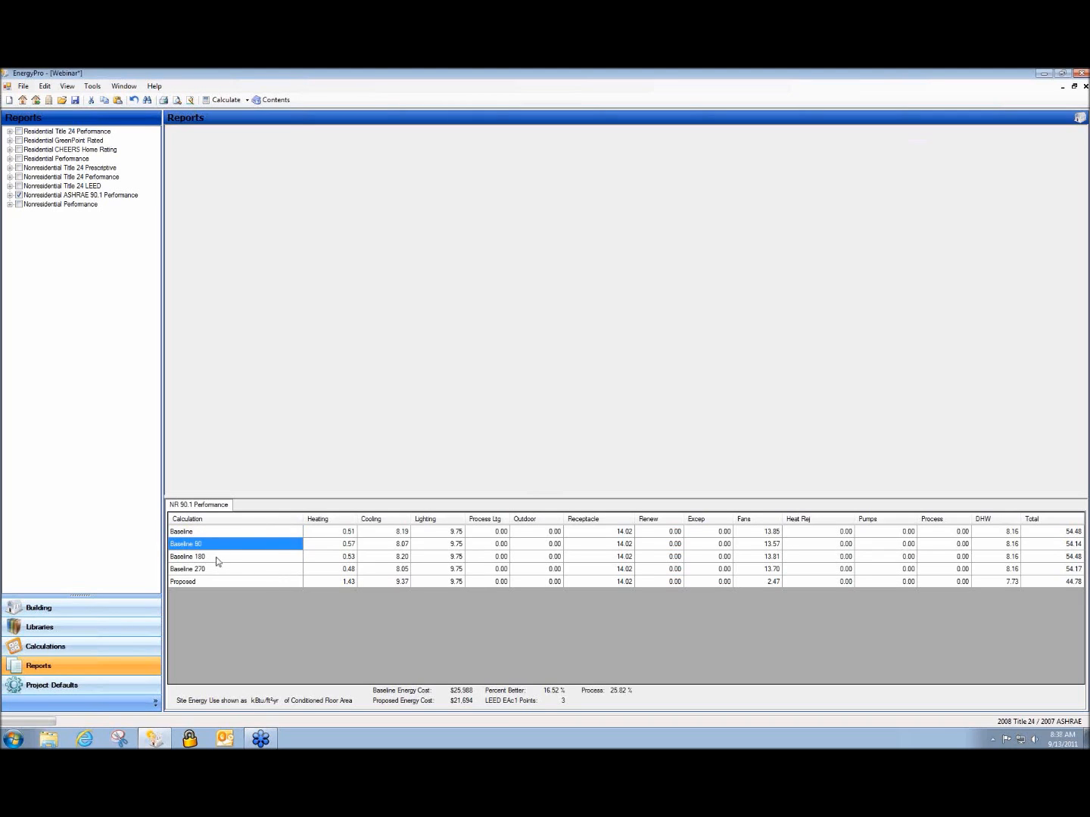
pyautogui.click(218, 560)
pyautogui.click(216, 571)
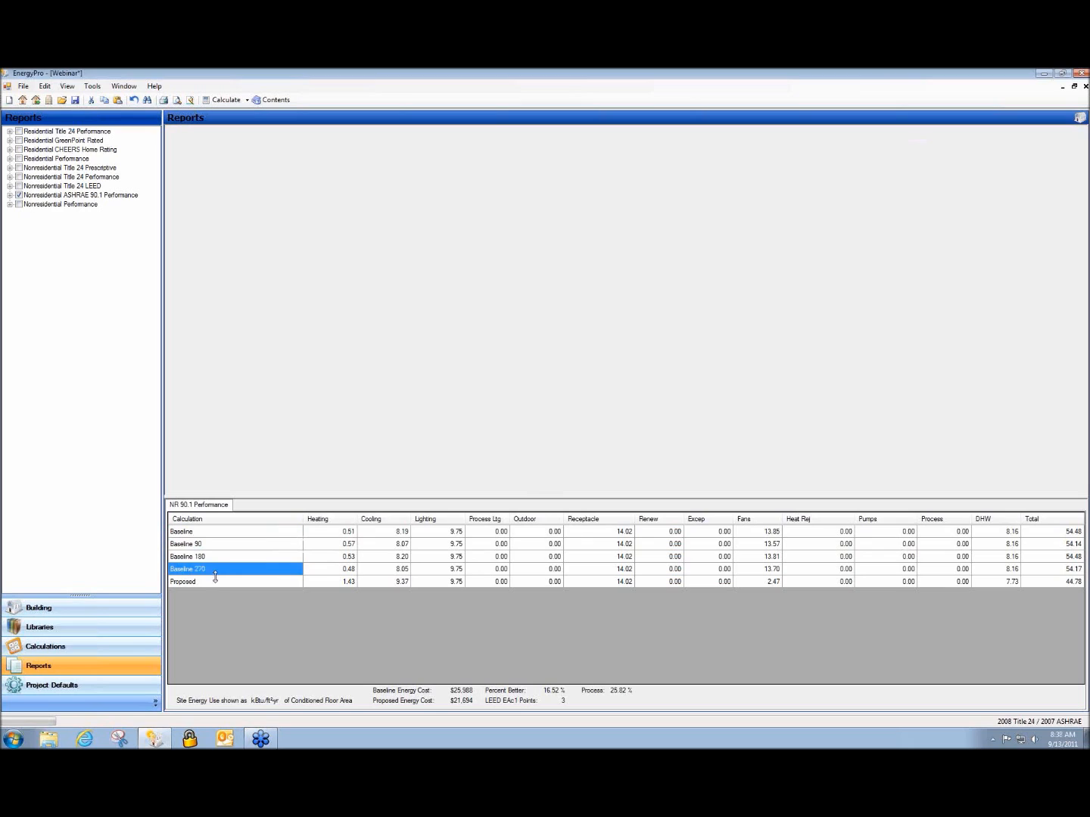
pyautogui.click(203, 582)
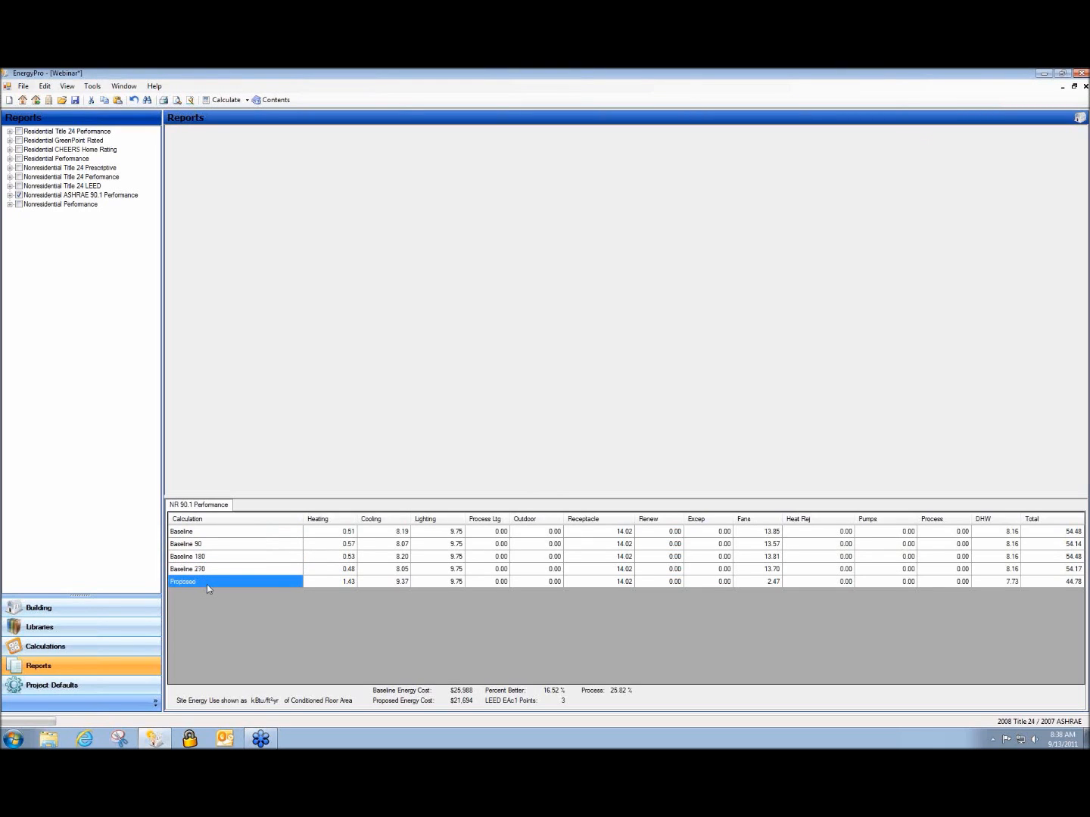